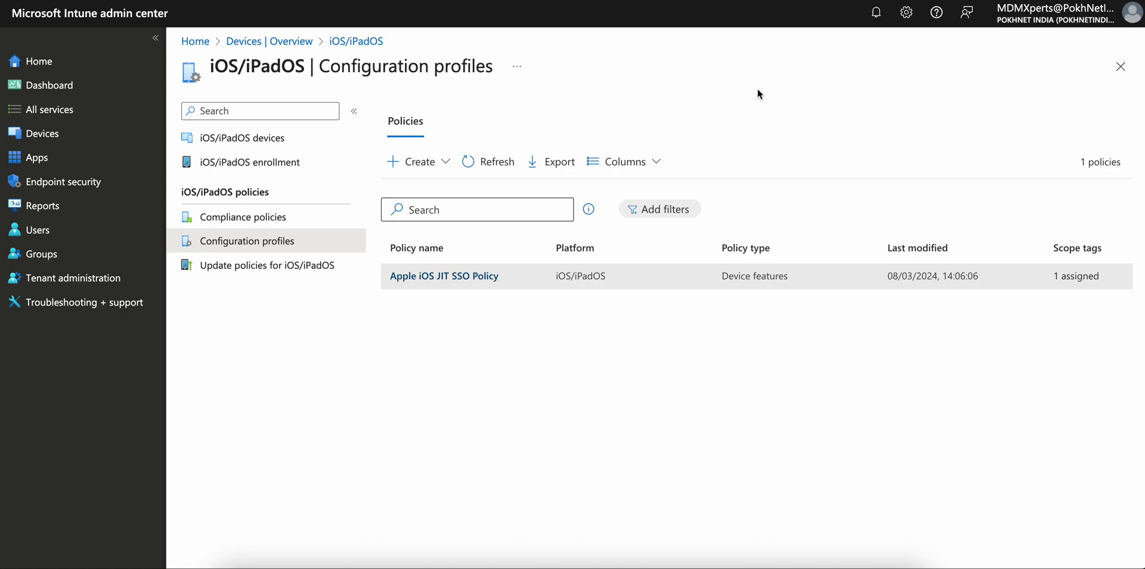
Step: Compare the iOS/iPadOS configuration profiles with the update policies for iOS/iPadOS
{"action": "left_click", "coordinate": [302, 267]}
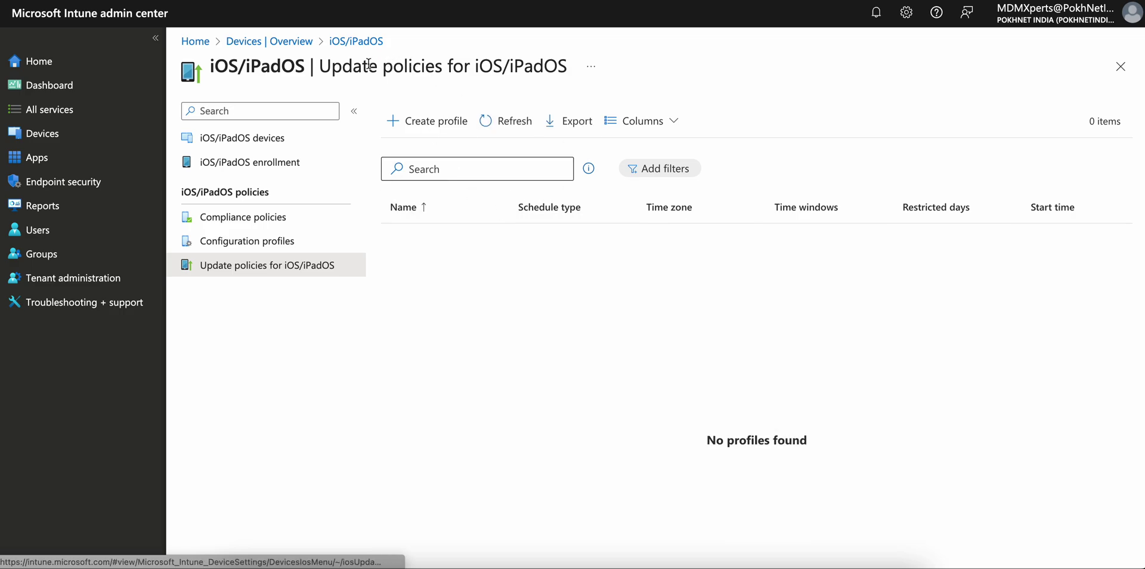
{"action": "left_click", "coordinate": [294, 253]}
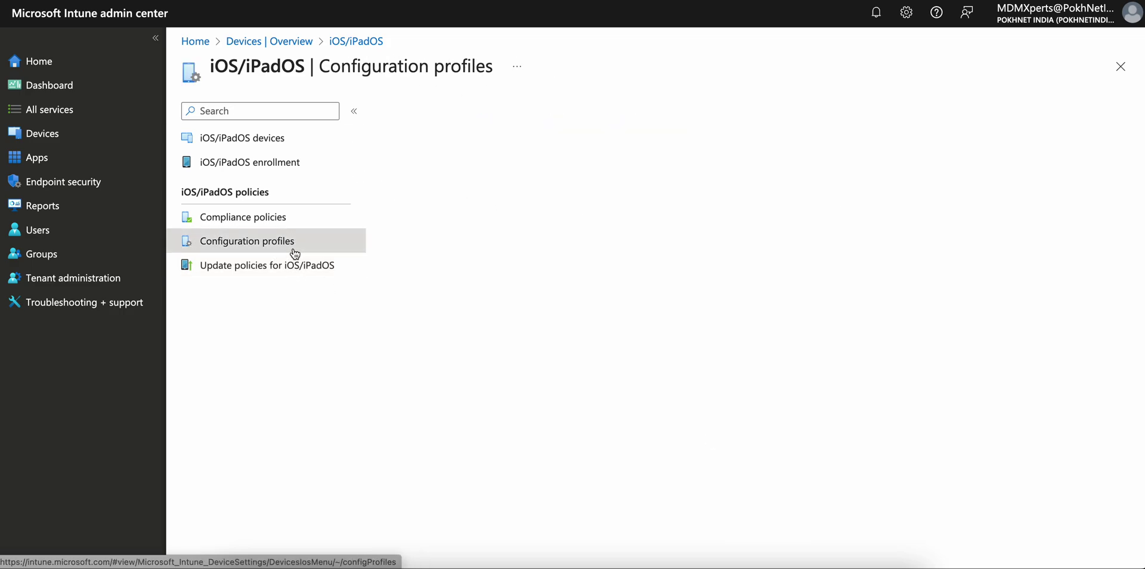
{"action": "left_click", "coordinate": [286, 266]}
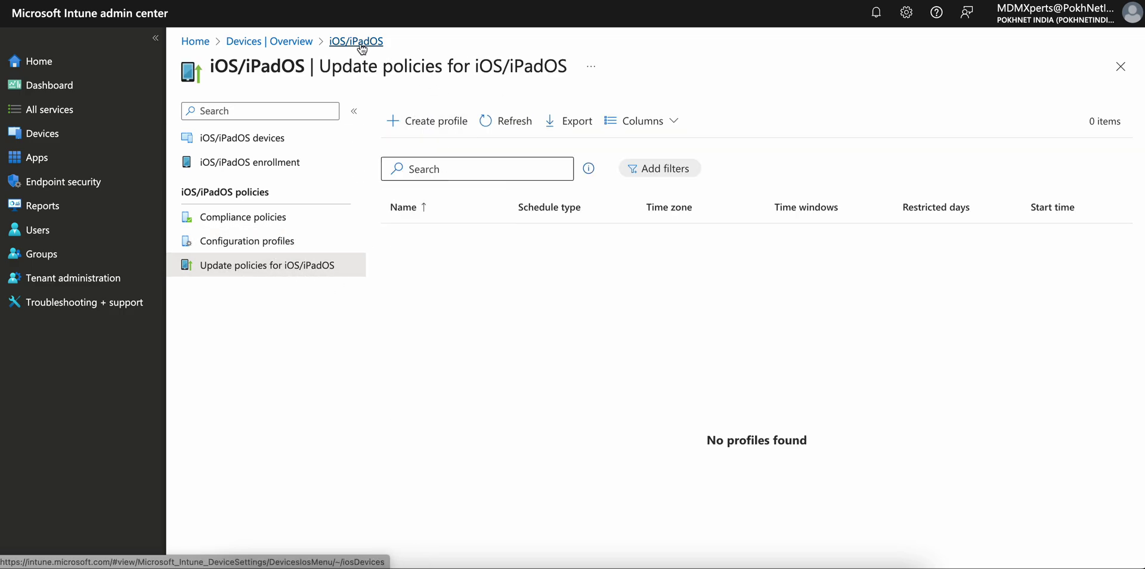
{"action": "left_click_drag", "start_coordinate": [320, 66], "coordinate": [567, 66]}
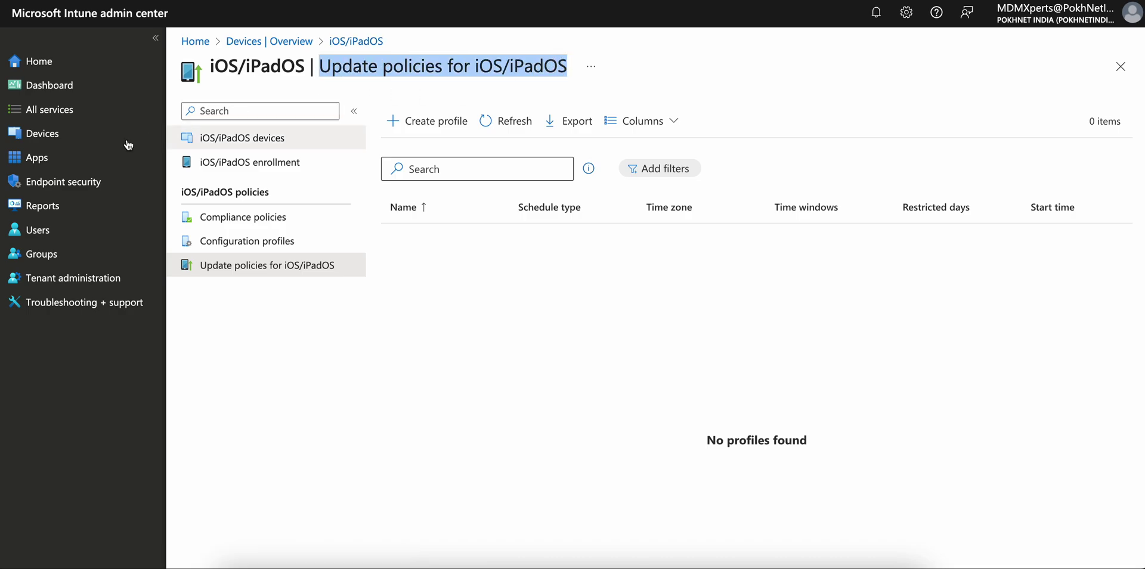
Step: Reopen the iOS/iPadOS update policies from the devices overview and look at the blank profile creation form before leaving it
{"action": "left_click", "coordinate": [107, 141]}
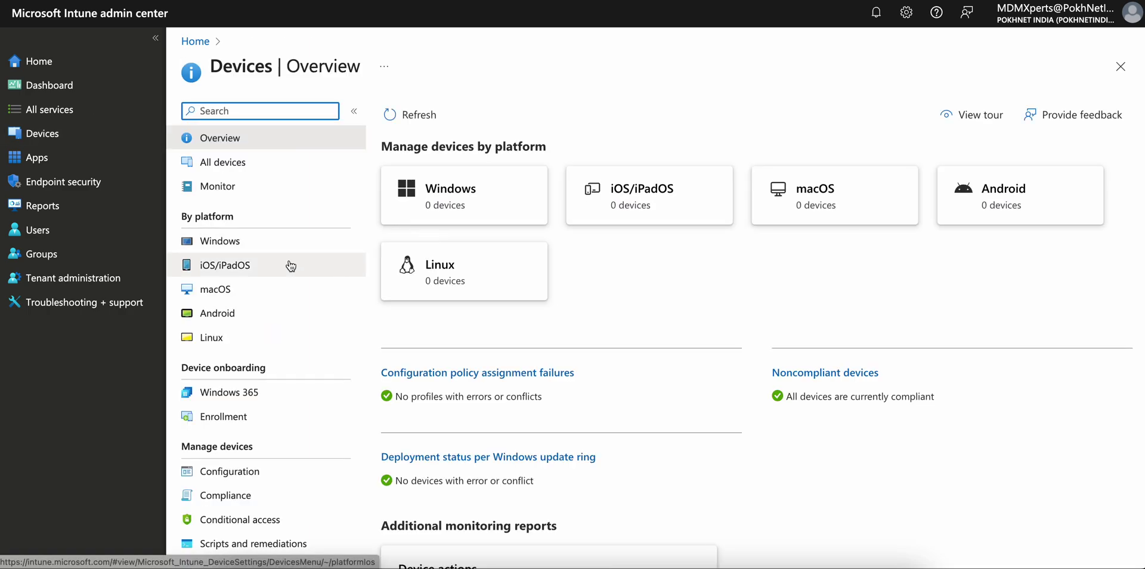
{"action": "left_click", "coordinate": [291, 266]}
{"action": "left_click", "coordinate": [301, 262]}
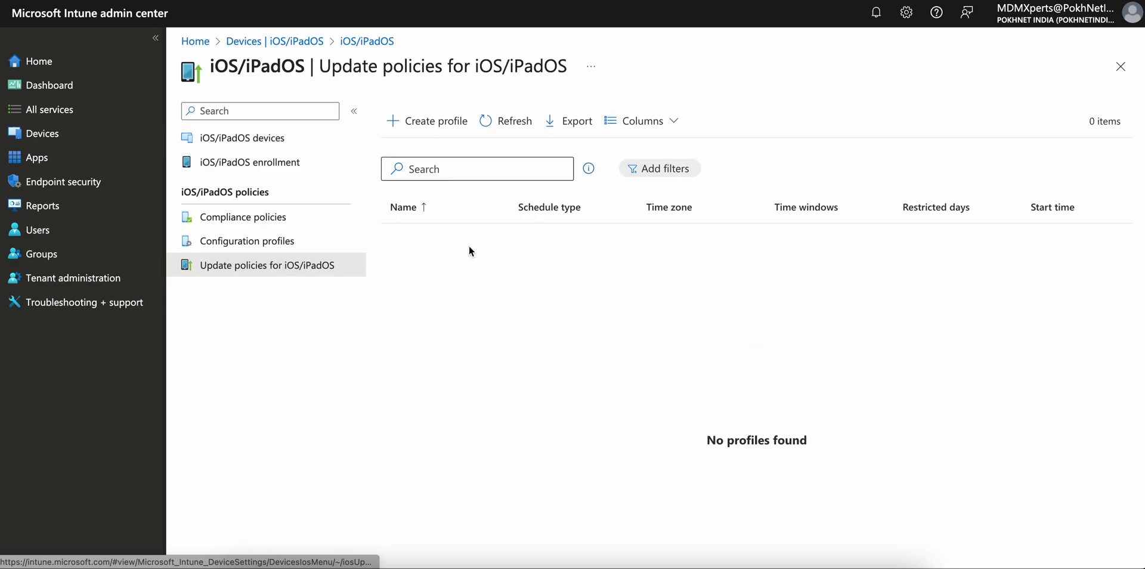
{"action": "left_click", "coordinate": [457, 123]}
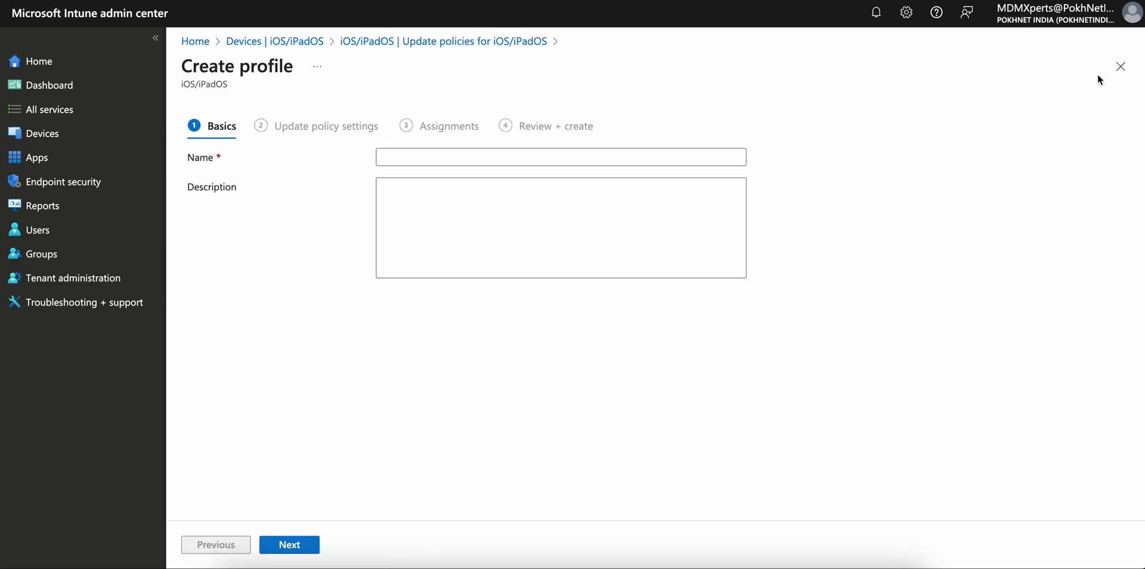
{"action": "left_click", "coordinate": [1113, 72]}
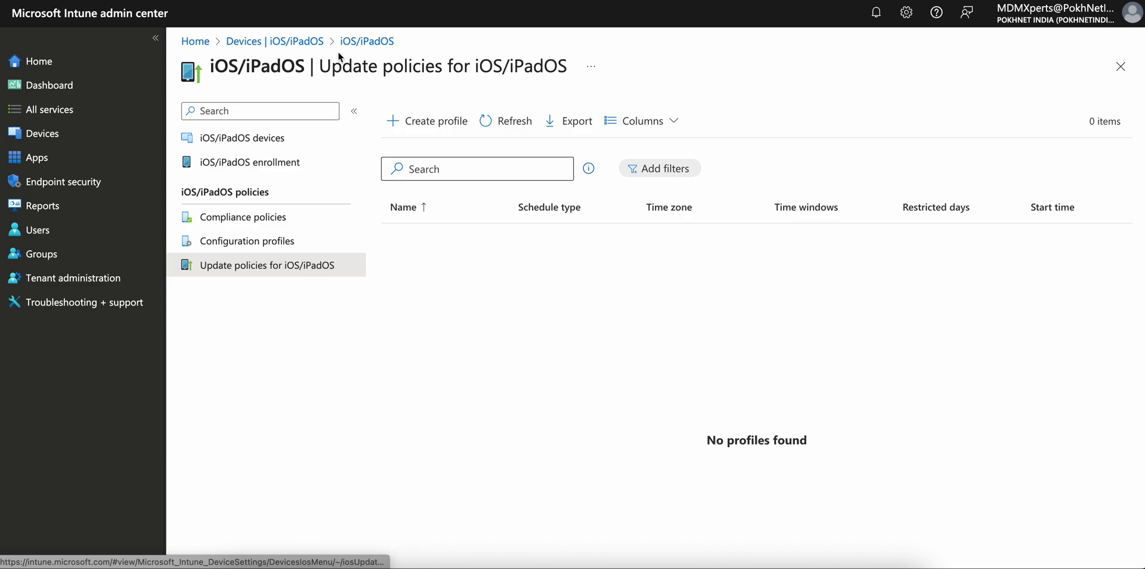
{"action": "left_click_drag", "start_coordinate": [331, 67], "coordinate": [469, 68]}
{"action": "left_click_drag", "start_coordinate": [559, 67], "coordinate": [373, 68]}
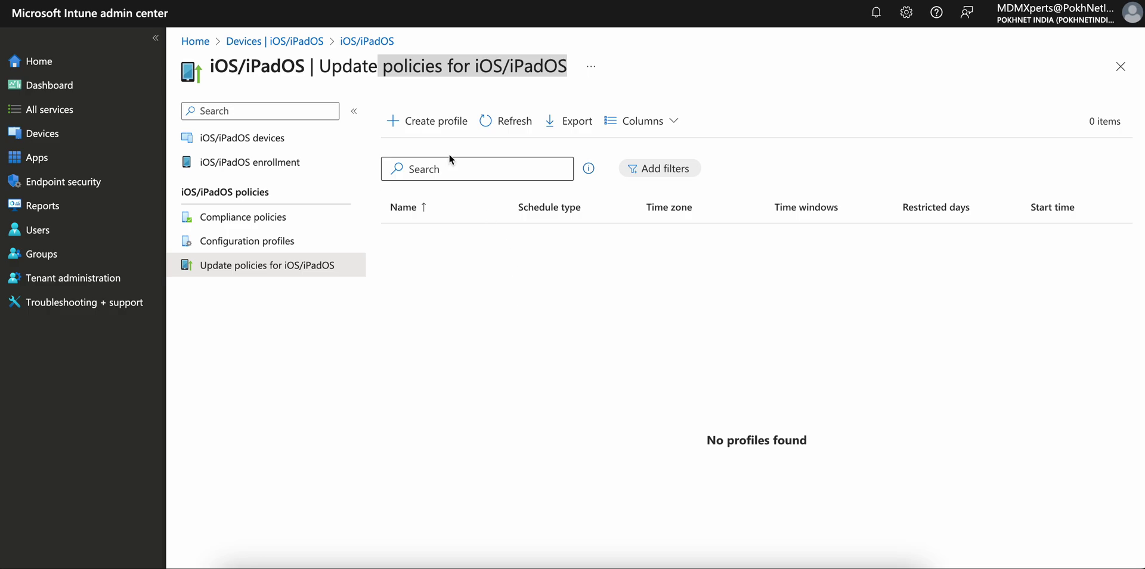
Step: Start a new iOS/iPadOS configuration policy with the Settings catalog profile type
{"action": "left_click", "coordinate": [271, 267]}
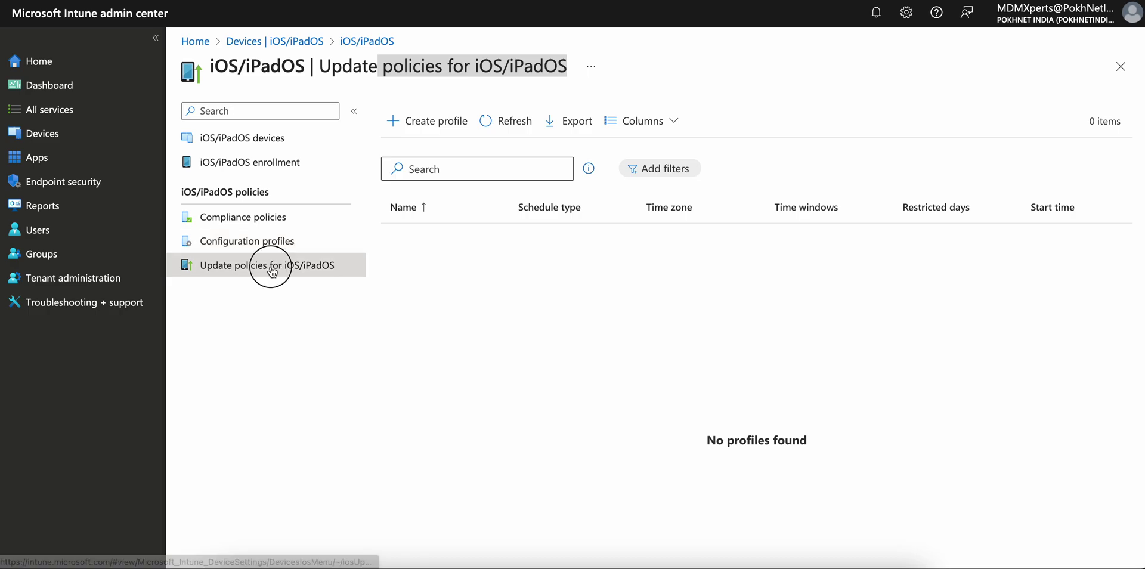
{"action": "left_click", "coordinate": [316, 242]}
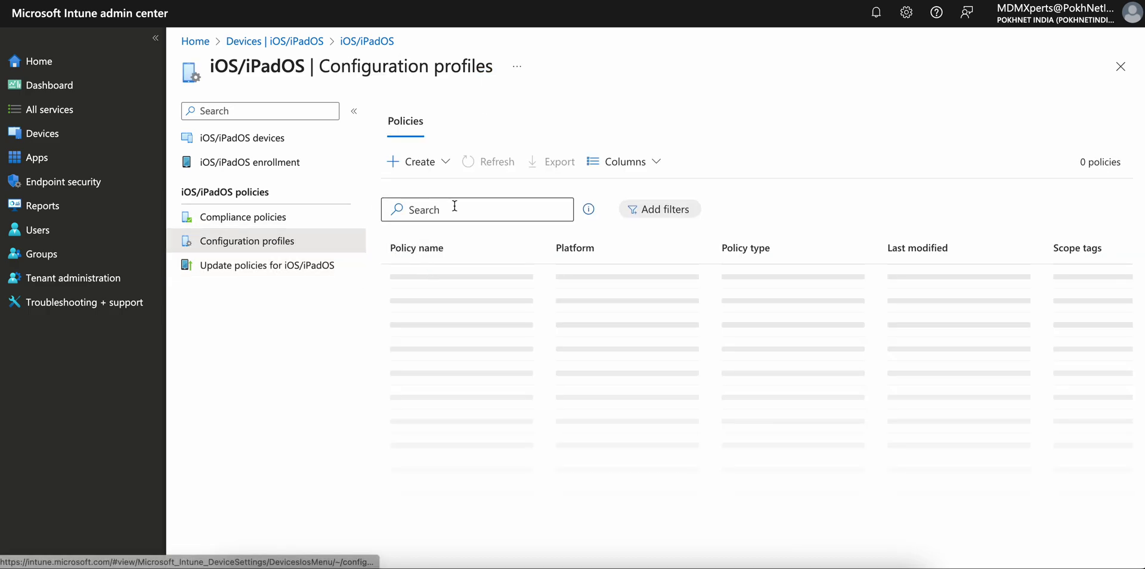
{"action": "left_click", "coordinate": [444, 167]}
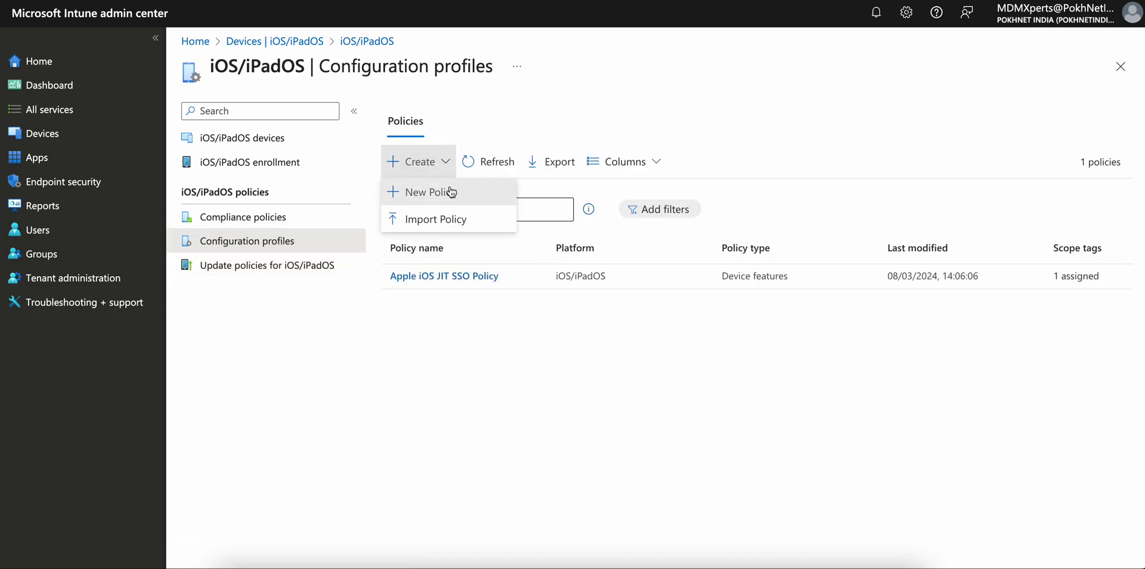
{"action": "left_click", "coordinate": [492, 191]}
{"action": "left_click", "coordinate": [787, 166]}
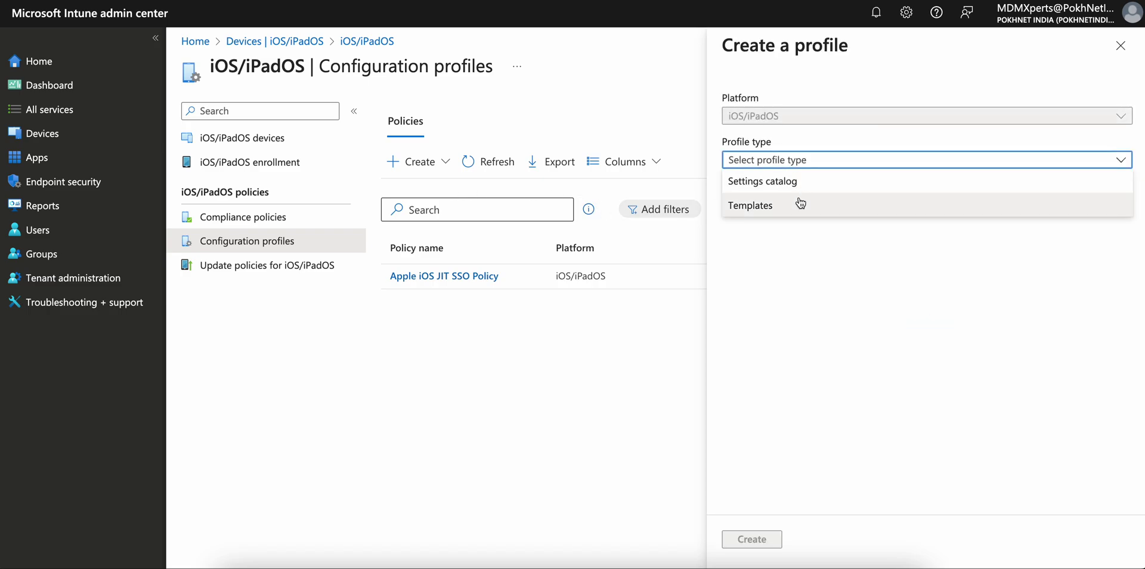
{"action": "left_click", "coordinate": [800, 190]}
{"action": "left_click", "coordinate": [746, 539]}
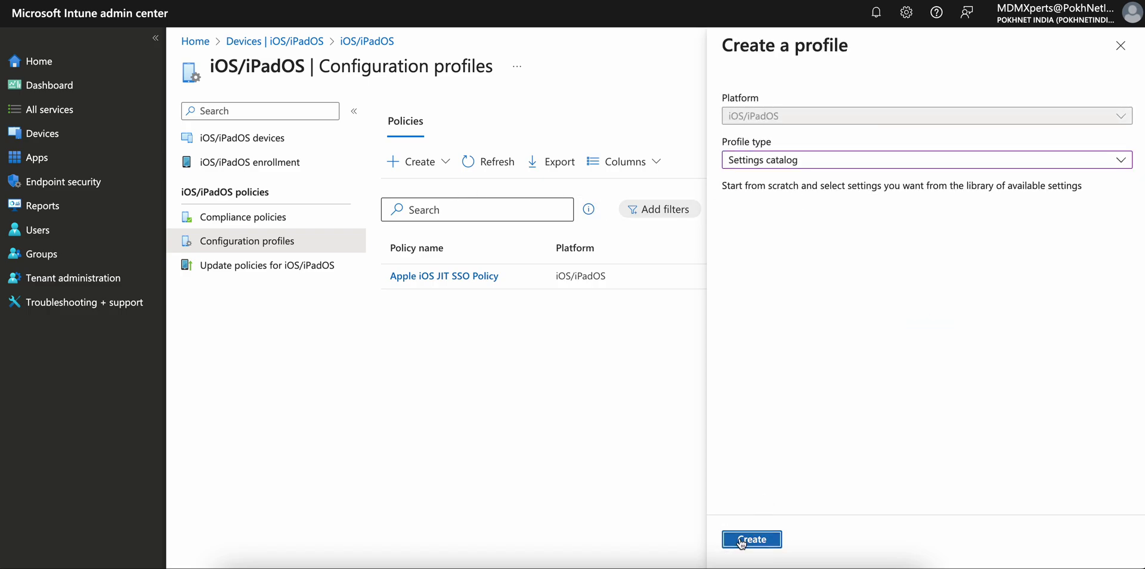
Step: Name the profile "Apple iOS DDM Managed Software Update Policy"
{"action": "left_click", "coordinate": [404, 160]}
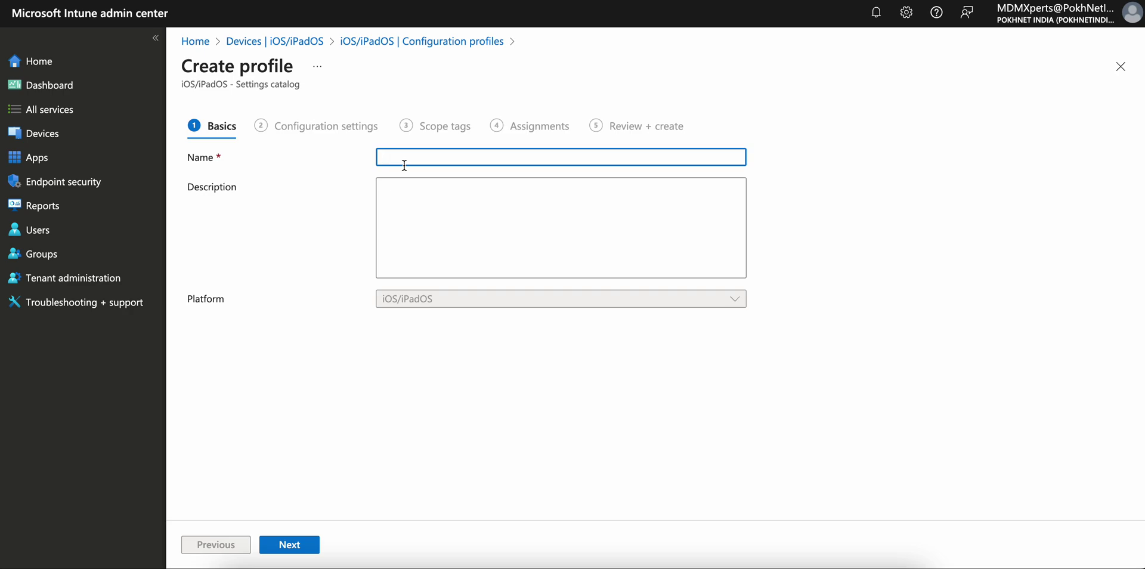
{"action": "type", "text": "Apple iOS DDM Policy"}
{"action": "left_click", "coordinate": [455, 157]}
{"action": "type", "text": "Managed "}
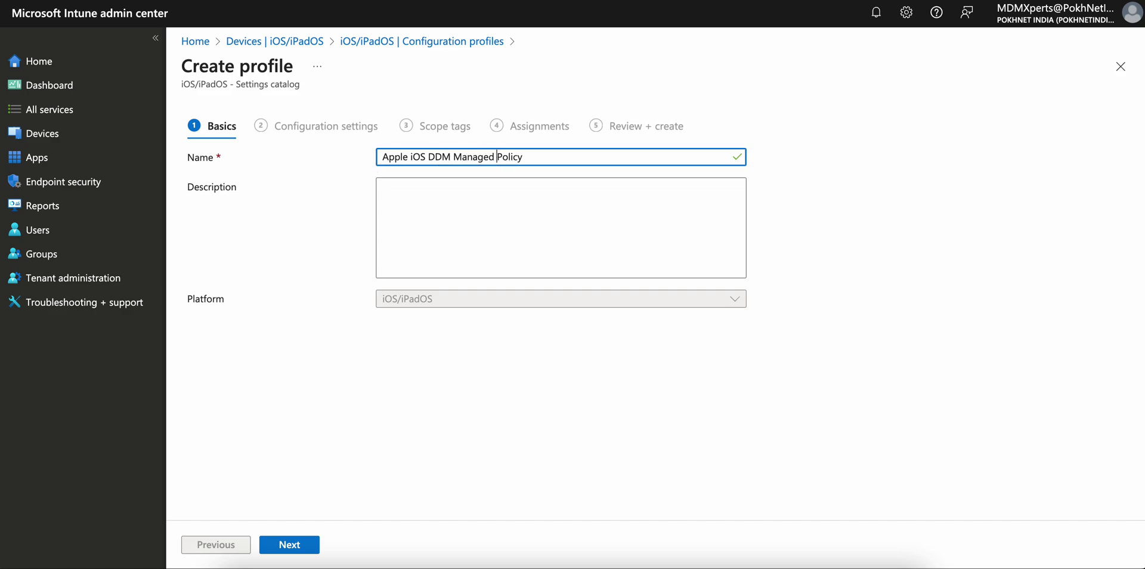
{"action": "type", "text": "Software Update"}
Step: Copy the profile name into the description and continue to the configuration settings
{"action": "left_click_drag", "start_coordinate": [623, 156], "coordinate": [331, 153]}
{"action": "key", "text": "ctrl+c"}
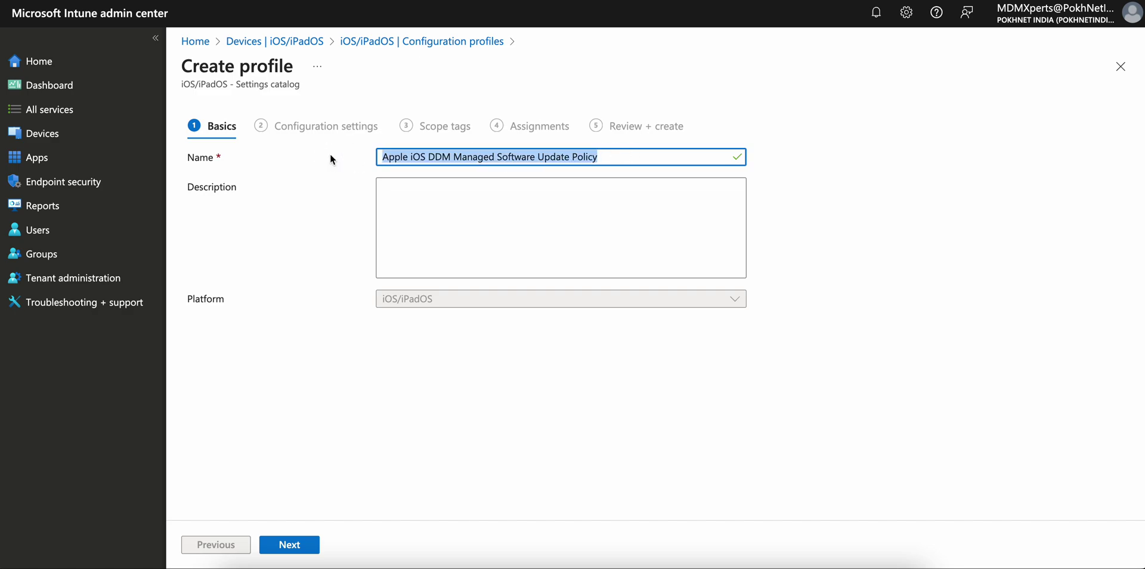
{"action": "left_click", "coordinate": [422, 197]}
{"action": "key", "text": "ctrl+v"}
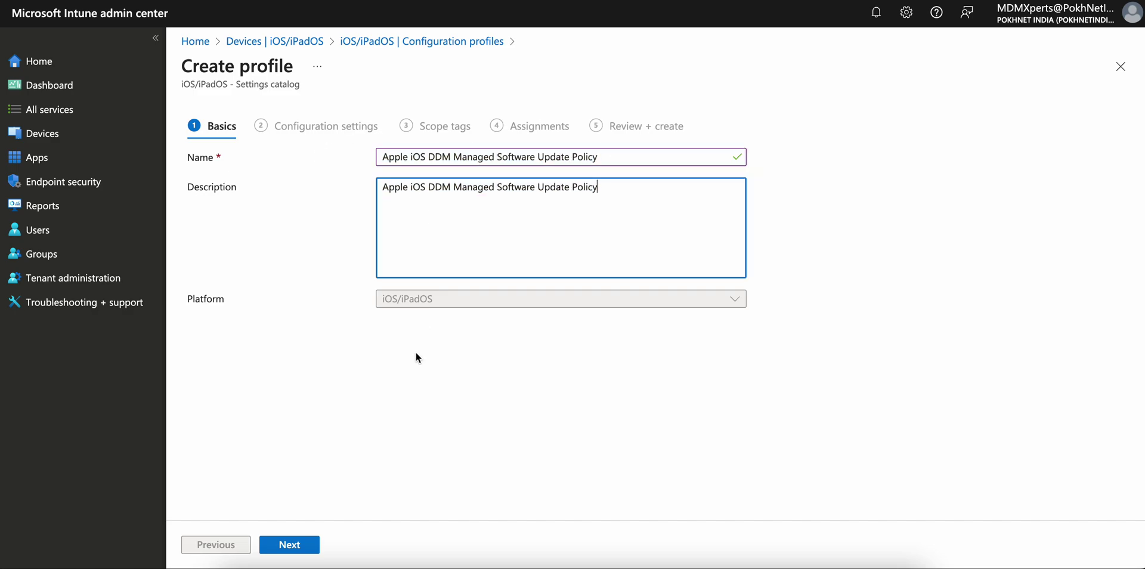
{"action": "left_click", "coordinate": [318, 546]}
Step: Add the Declarative Device Management (DDM) Software Update settings Details URL, Target Build Version, Target Date Time (UTC) and Target OS Version
{"action": "left_click", "coordinate": [222, 337]}
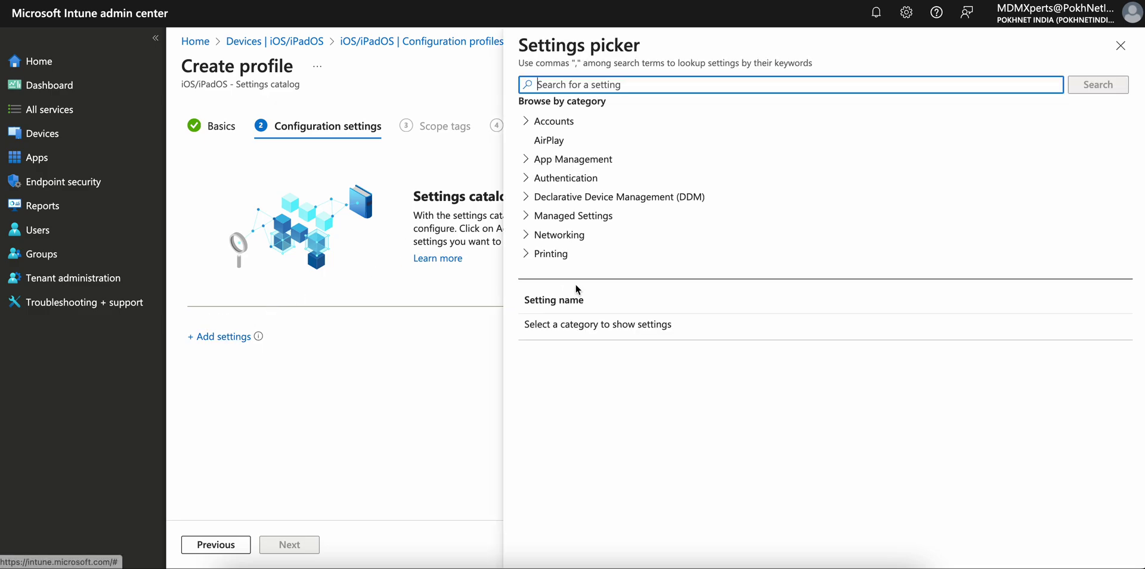
{"action": "left_click", "coordinate": [531, 199]}
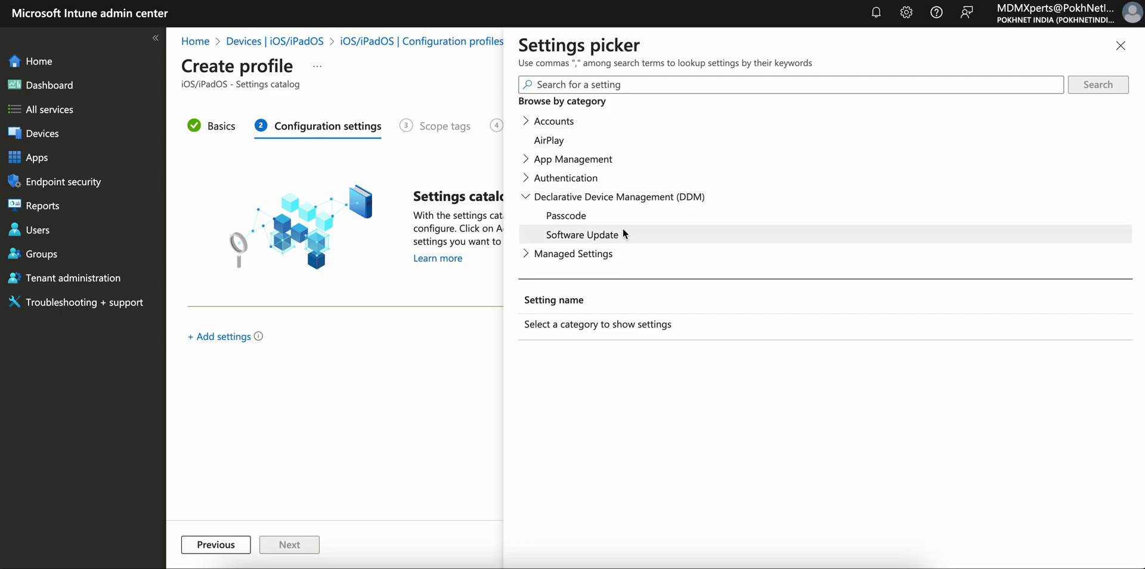
{"action": "left_click", "coordinate": [641, 235]}
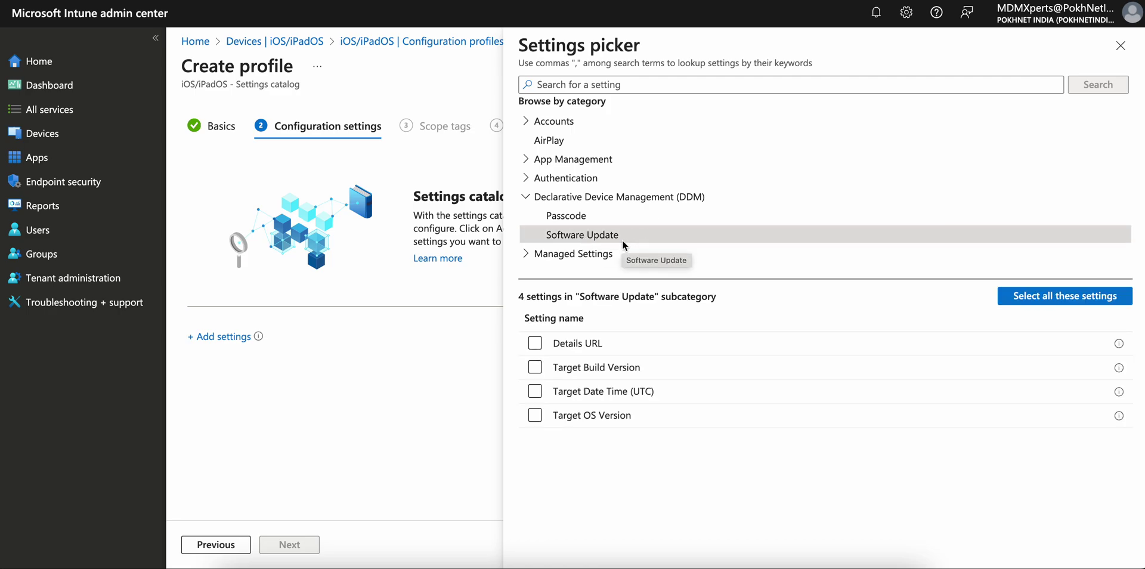
{"action": "left_click", "coordinate": [535, 343]}
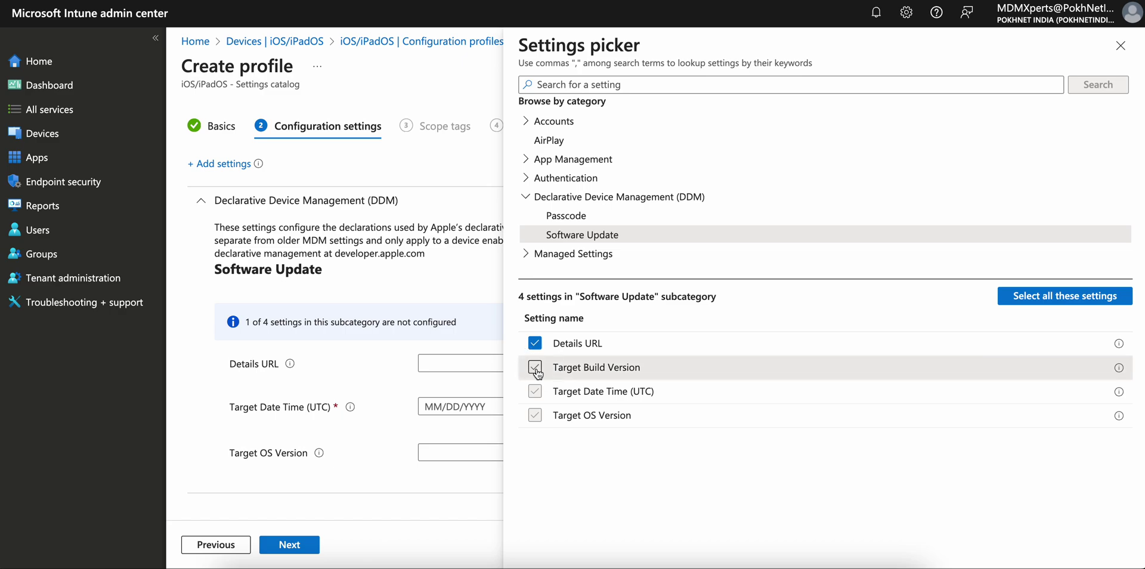
{"action": "left_click", "coordinate": [535, 367]}
{"action": "left_click", "coordinate": [536, 416]}
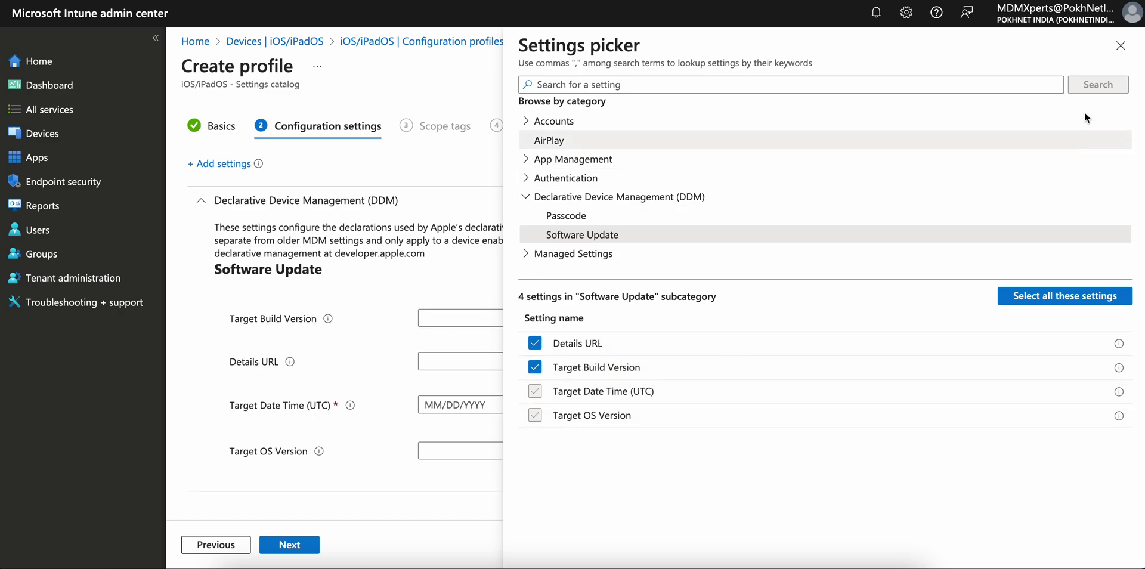
{"action": "left_click", "coordinate": [1121, 45]}
Step: Switch to Google to look up the value for Target Build Version by searching for "apple iOS Build version"
{"action": "left_click", "coordinate": [437, 325]}
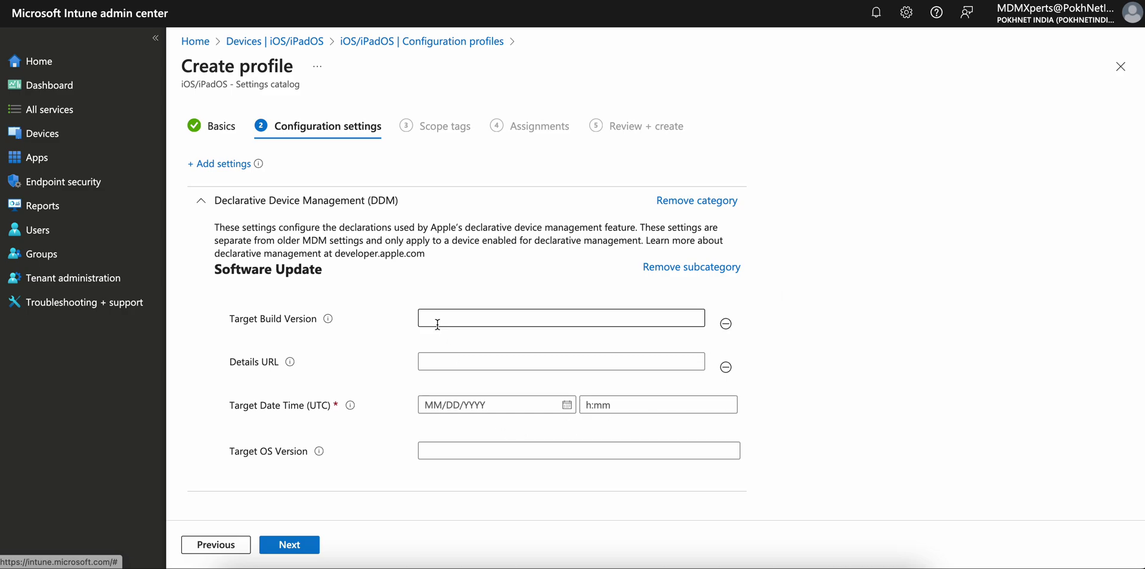
{"action": "left_click", "coordinate": [483, 319]}
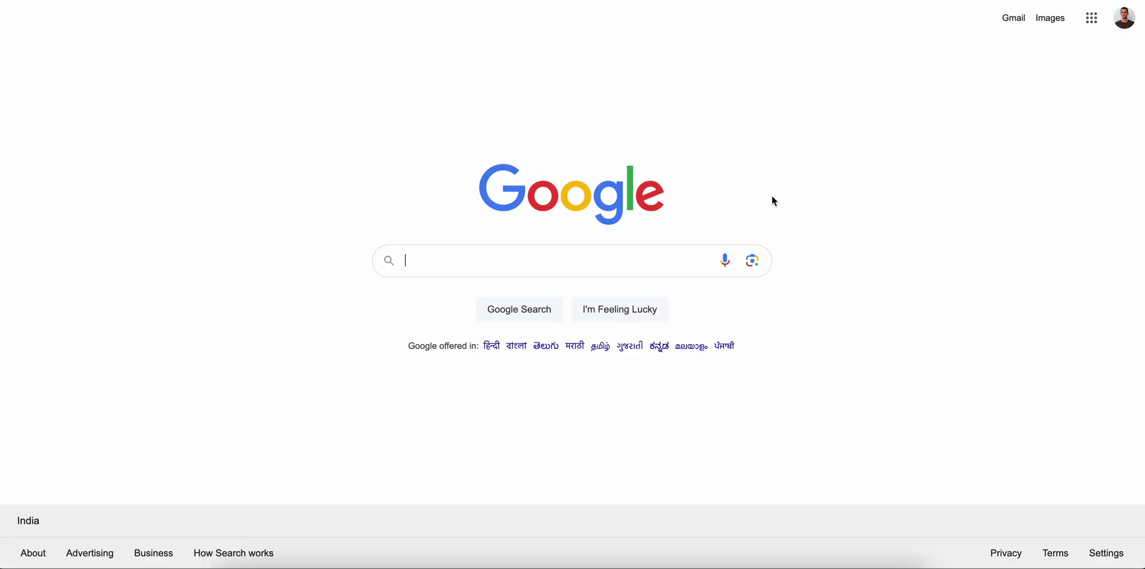
{"action": "left_click", "coordinate": [621, 253]}
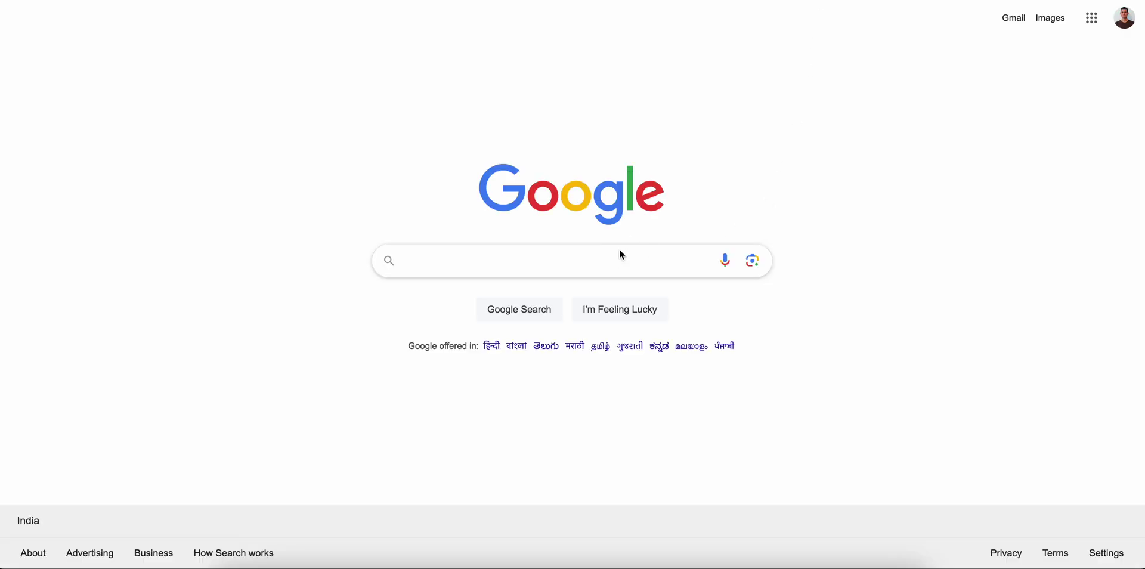
{"action": "type", "text": "appl"}
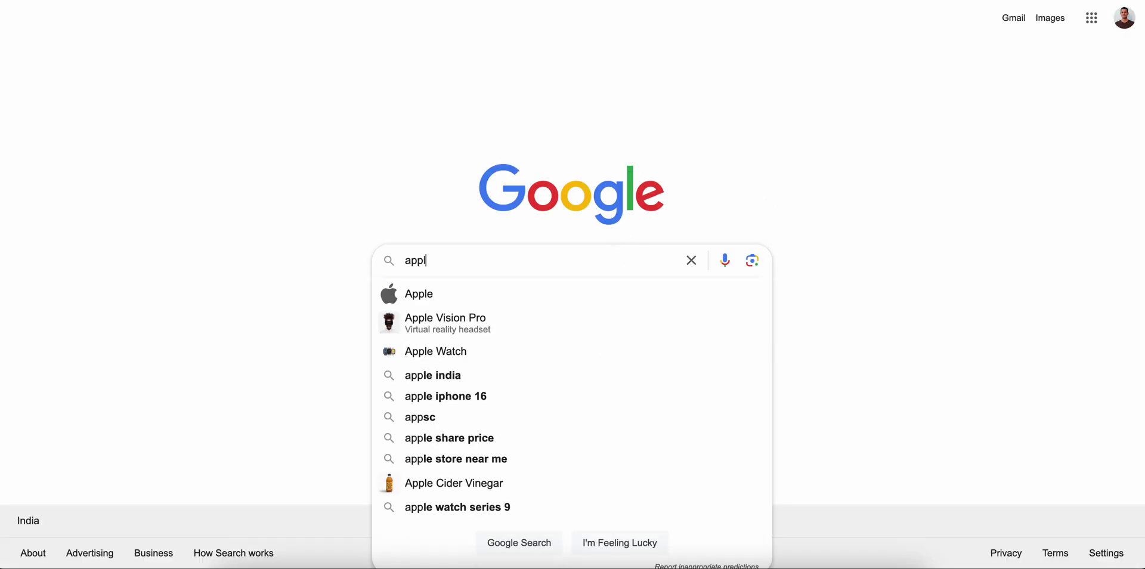
{"action": "type", "text": "e iOS Build "}
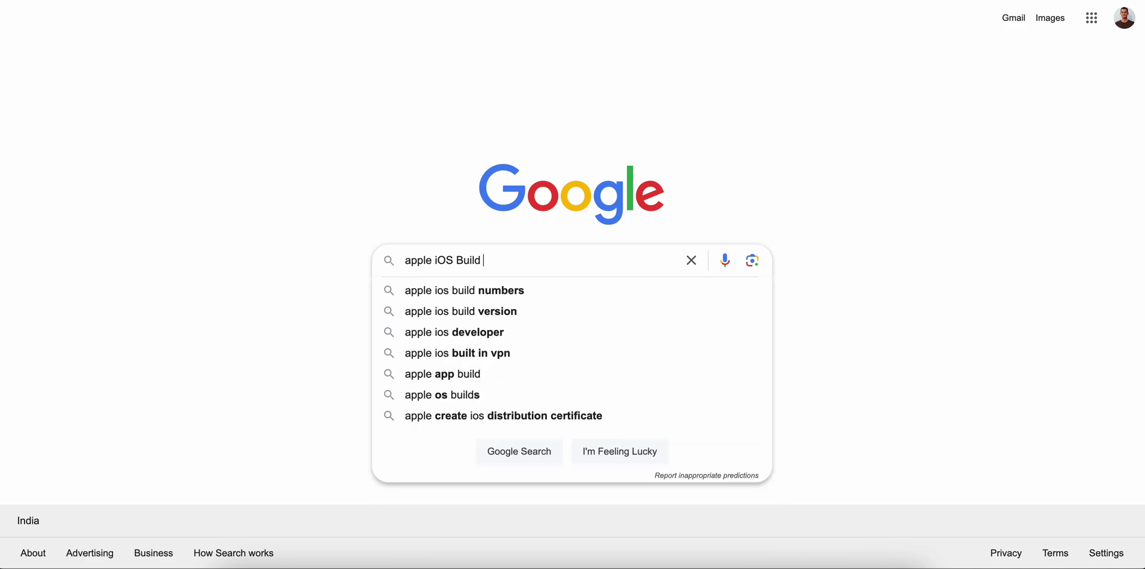
{"action": "type", "text": "version"}
{"action": "key", "text": "Return"}
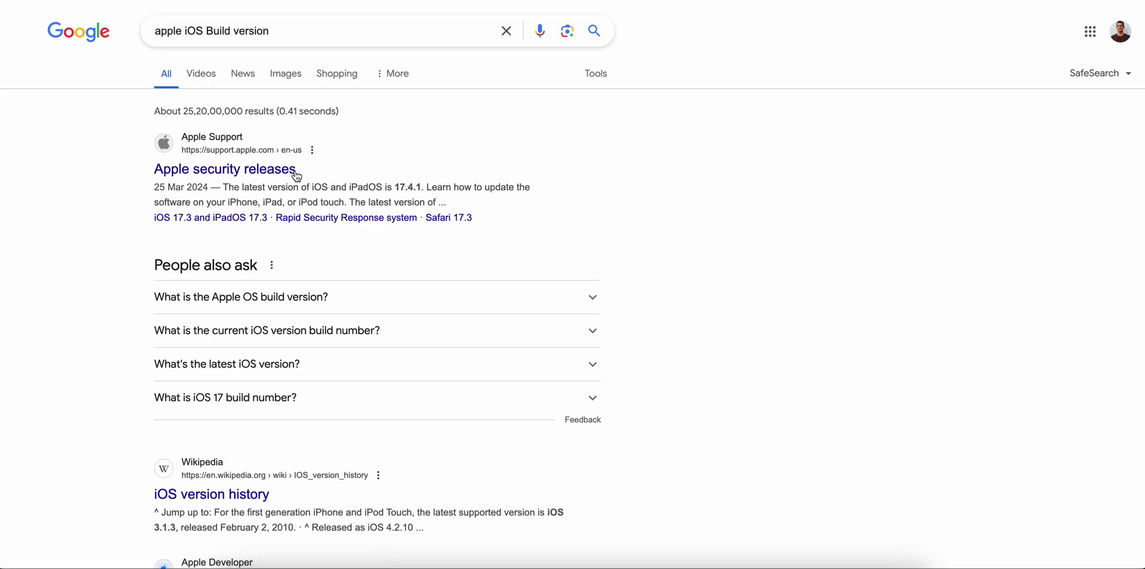
Step: Examine the Apple security releases list for iOS builds and open the result on finding the software version on iPhone, iPad or iPod touch
{"action": "left_click", "coordinate": [271, 170]}
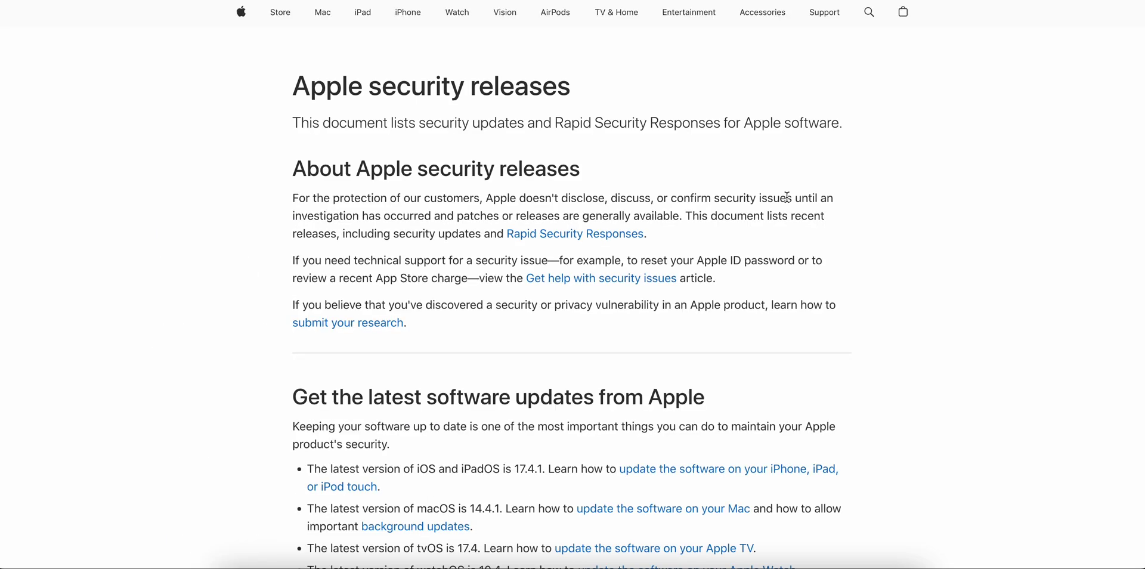
{"action": "scroll", "coordinate": [786, 197], "scroll_direction": "down", "scroll_amount": 1}
{"action": "scroll", "coordinate": [786, 197], "scroll_direction": "down", "scroll_amount": 12}
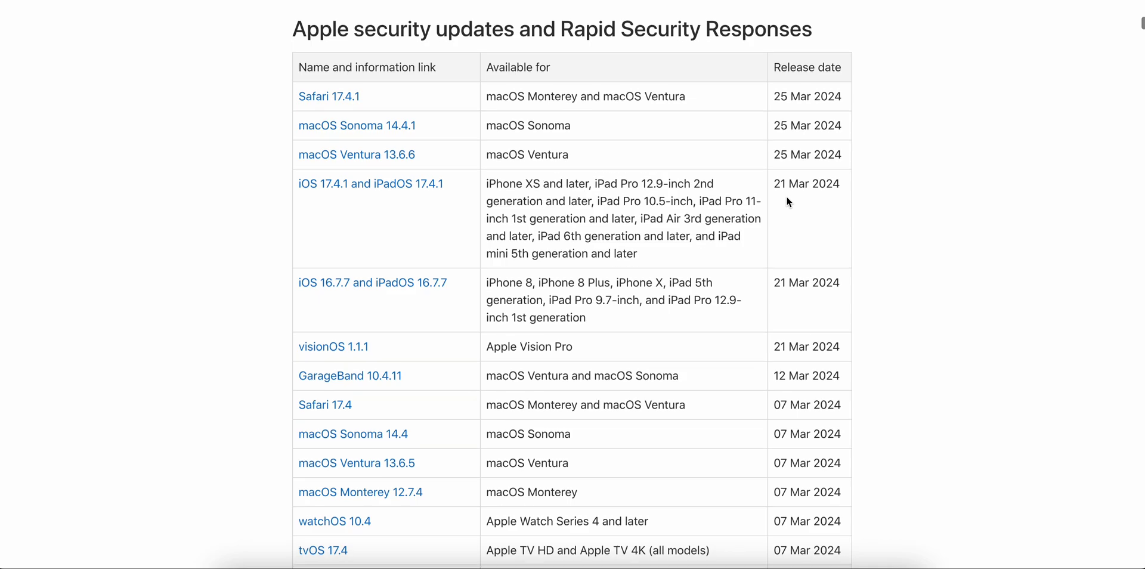
{"action": "key", "text": "super+bracketleft"}
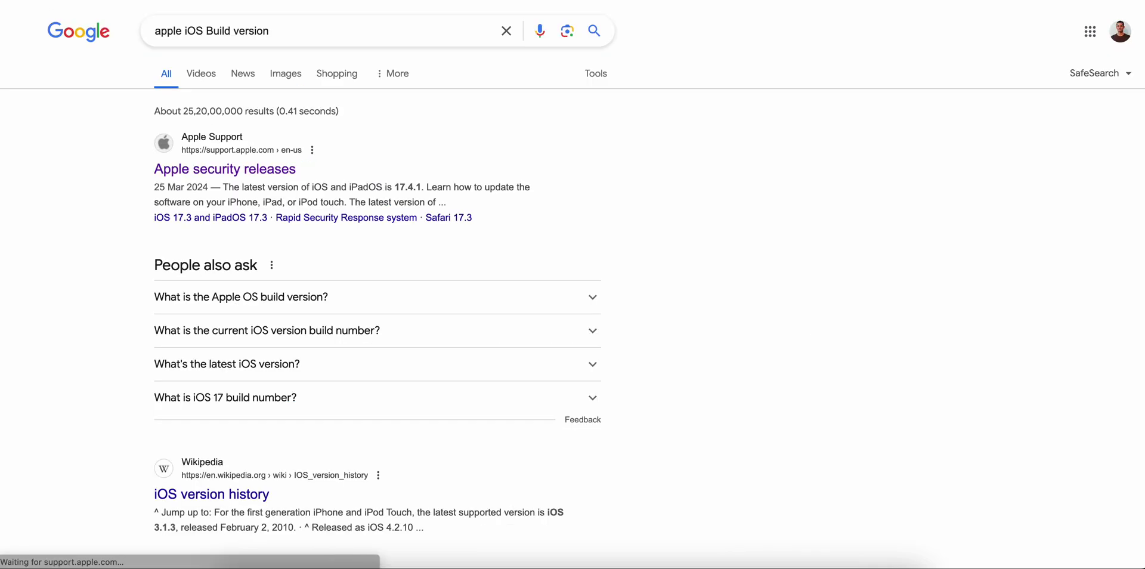
{"action": "scroll", "coordinate": [531, 251], "scroll_direction": "down", "scroll_amount": 7}
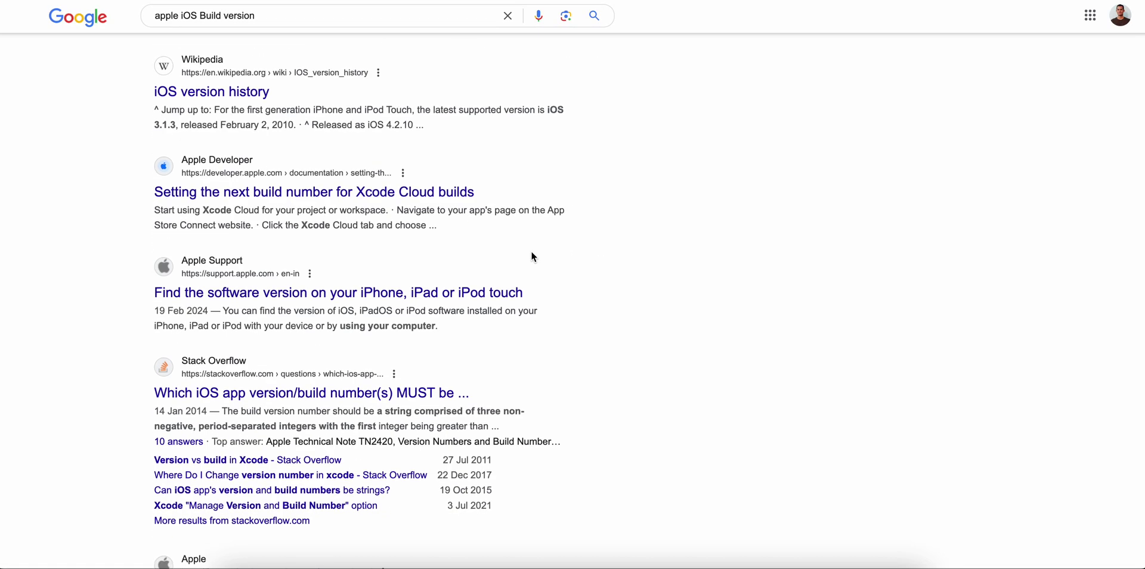
{"action": "left_click", "coordinate": [404, 293]}
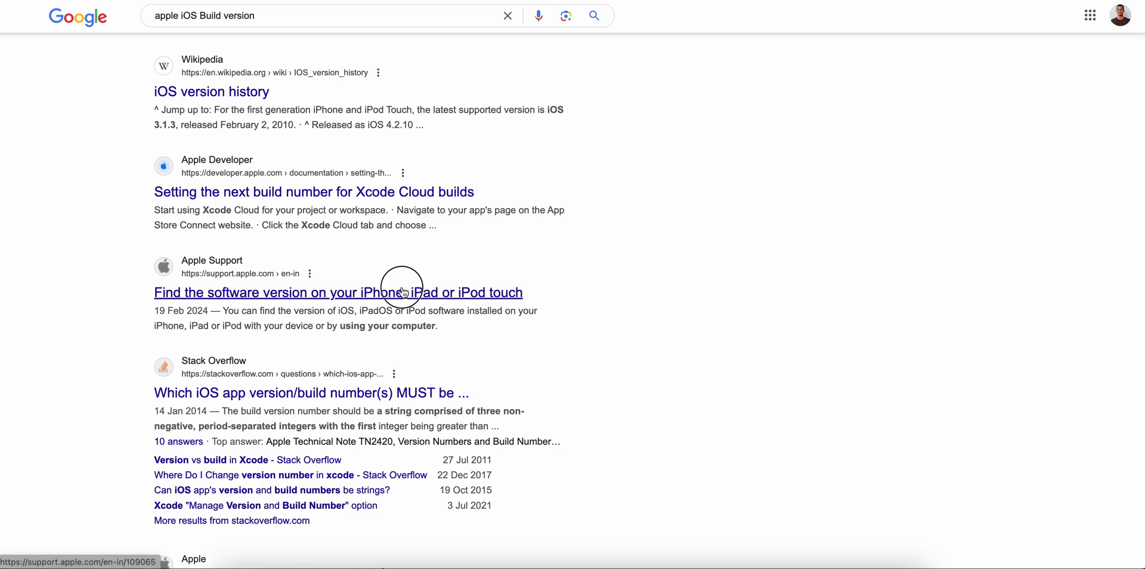
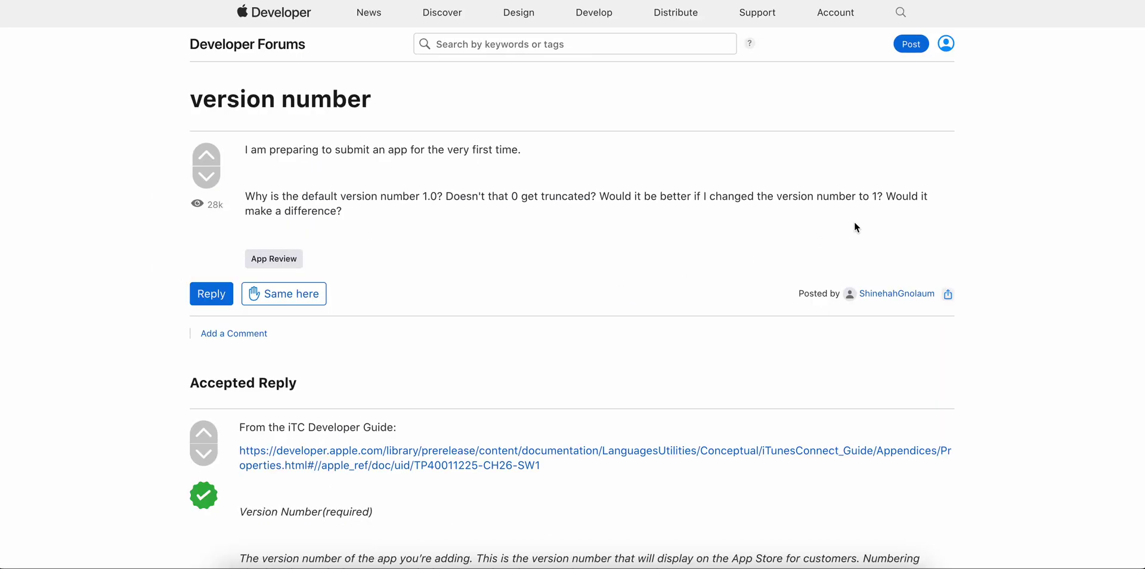
Step: Read through the developer forum thread on version numbers and return to the Google search results
{"action": "scroll", "coordinate": [700, 239], "scroll_direction": "down", "scroll_amount": 8}
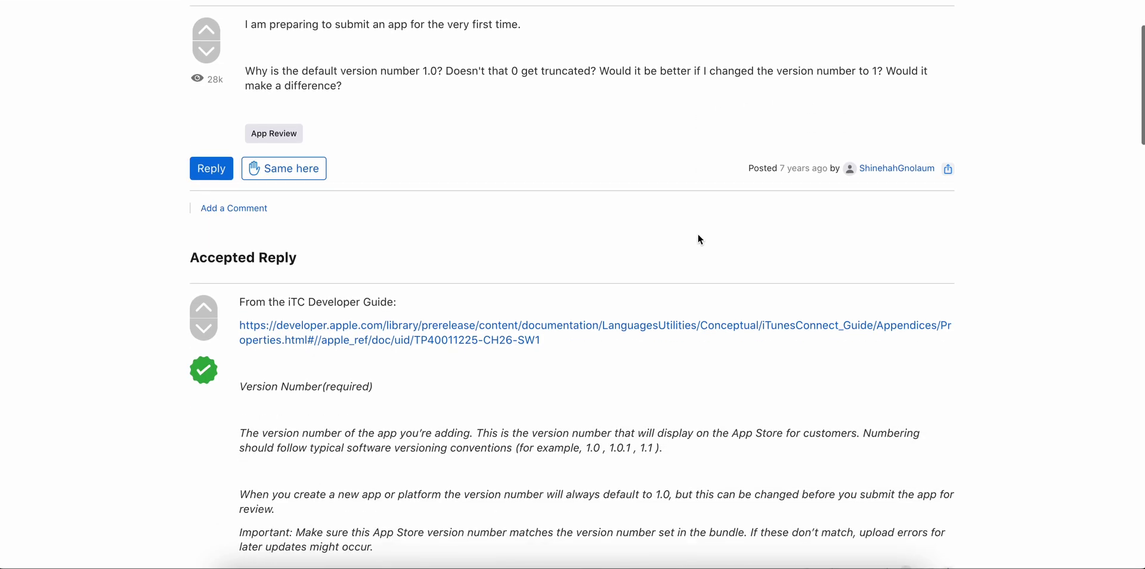
{"action": "scroll", "coordinate": [699, 239], "scroll_direction": "down", "scroll_amount": 8}
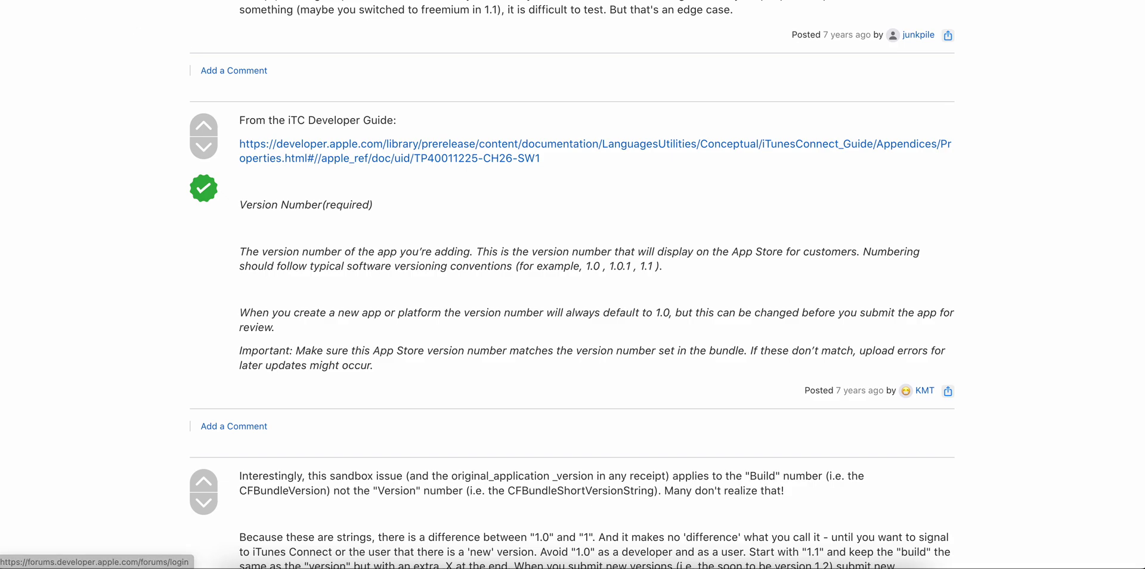
{"action": "key", "text": "alt+Left"}
{"action": "scroll", "coordinate": [430, 70], "scroll_direction": "up", "scroll_amount": 15}
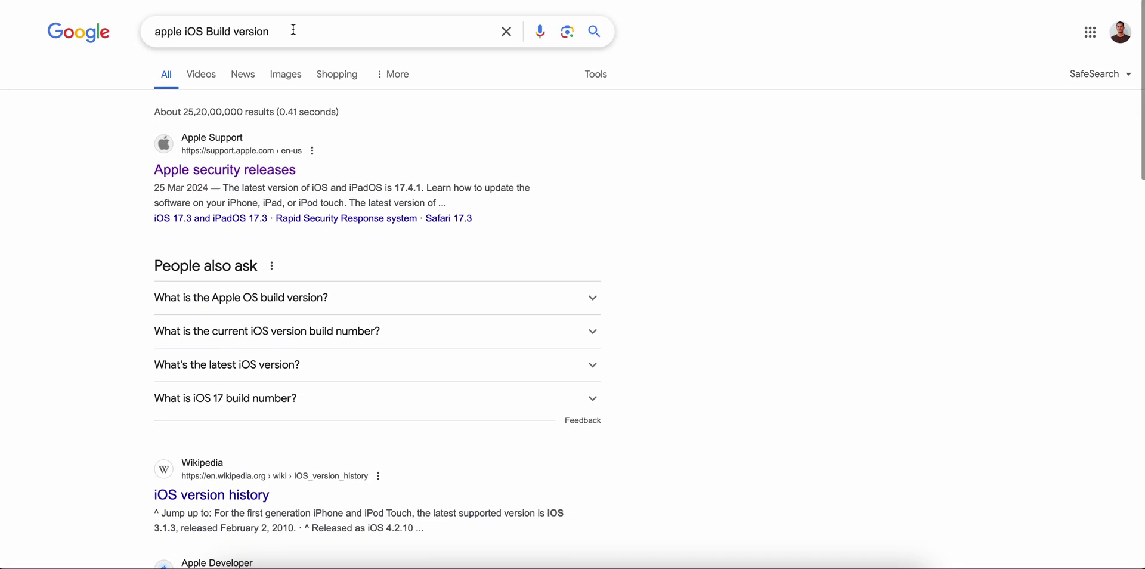
Step: Search Google for "latest ios version for iphone 13" and examine the related questions about the latest iOS and the results list
{"action": "left_click", "coordinate": [290, 27]}
{"action": "left_click", "coordinate": [304, 57]}
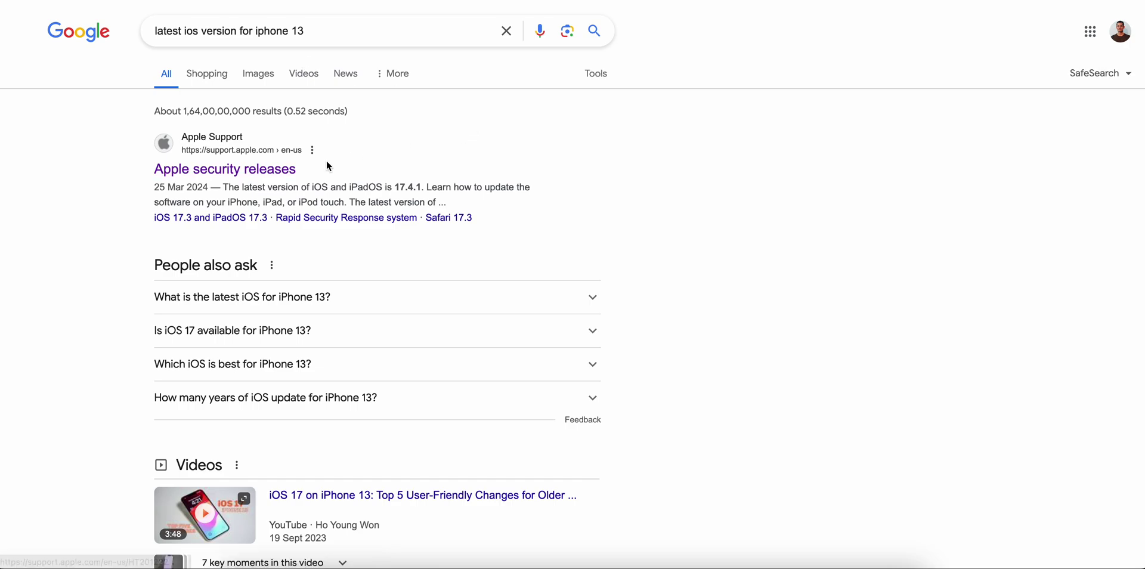
{"action": "left_click", "coordinate": [378, 307]}
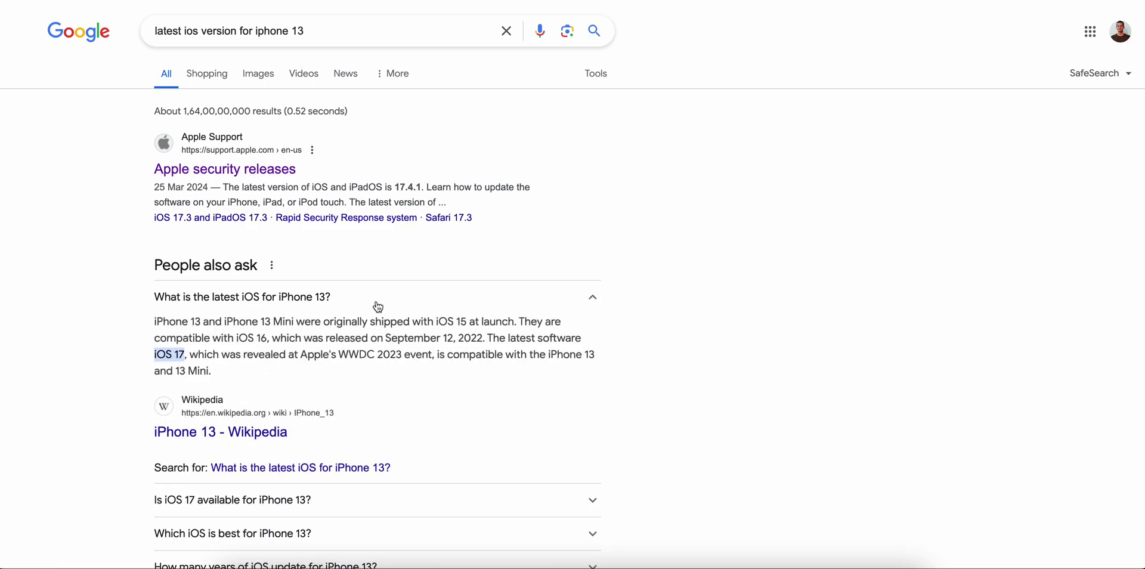
{"action": "scroll", "coordinate": [378, 306], "scroll_direction": "down", "scroll_amount": 2}
{"action": "left_click", "coordinate": [304, 362]}
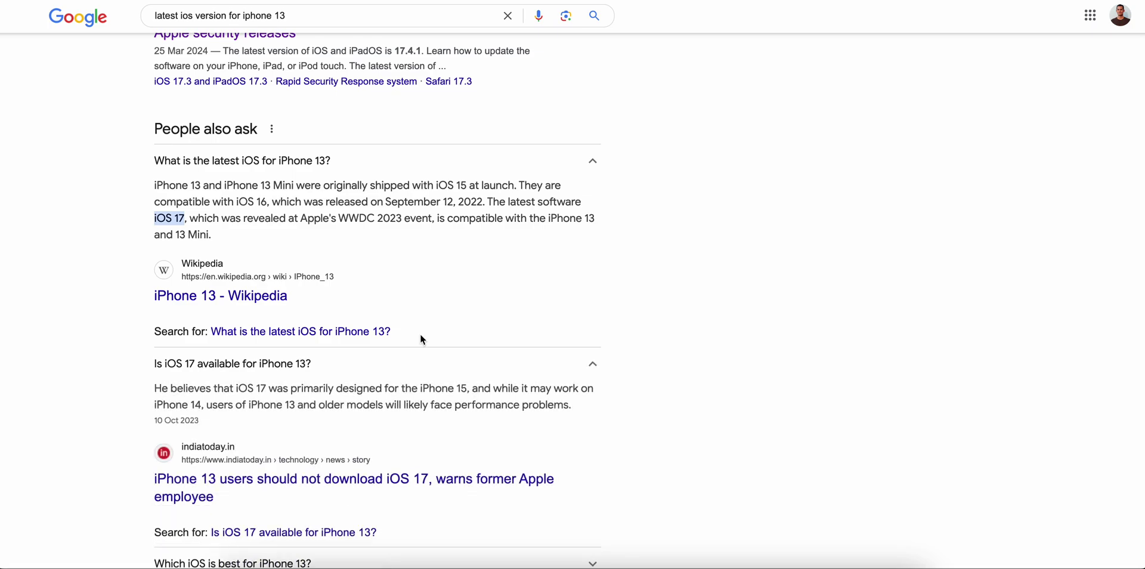
{"action": "scroll", "coordinate": [566, 313], "scroll_direction": "down", "scroll_amount": 3}
{"action": "left_click", "coordinate": [374, 387]}
{"action": "scroll", "coordinate": [504, 299], "scroll_direction": "down", "scroll_amount": 5}
{"action": "scroll", "coordinate": [465, 266], "scroll_direction": "down", "scroll_amount": 10}
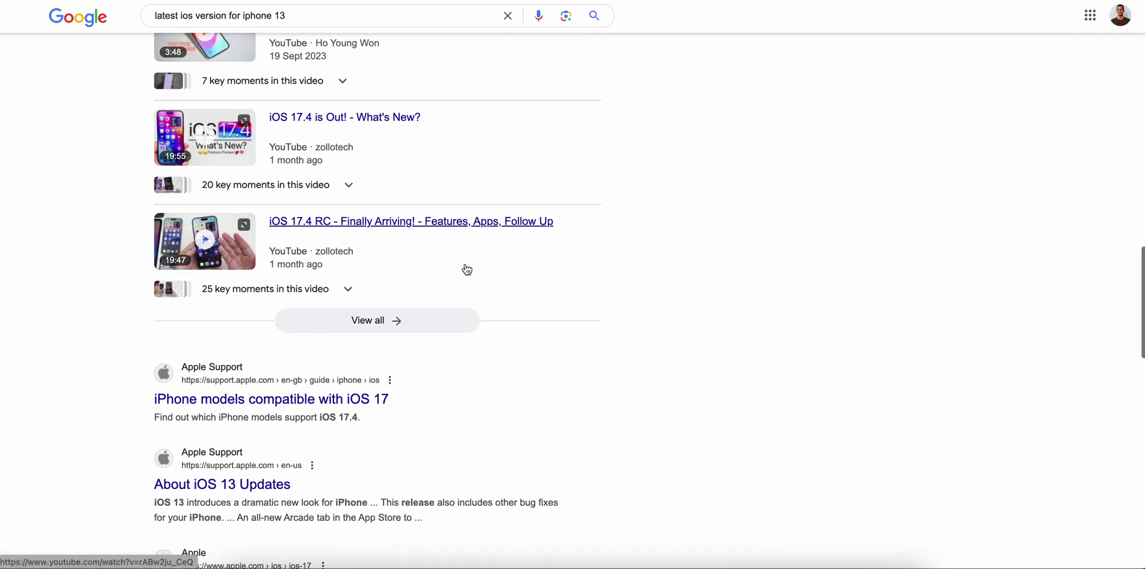
{"action": "scroll", "coordinate": [467, 268], "scroll_direction": "down", "scroll_amount": 3}
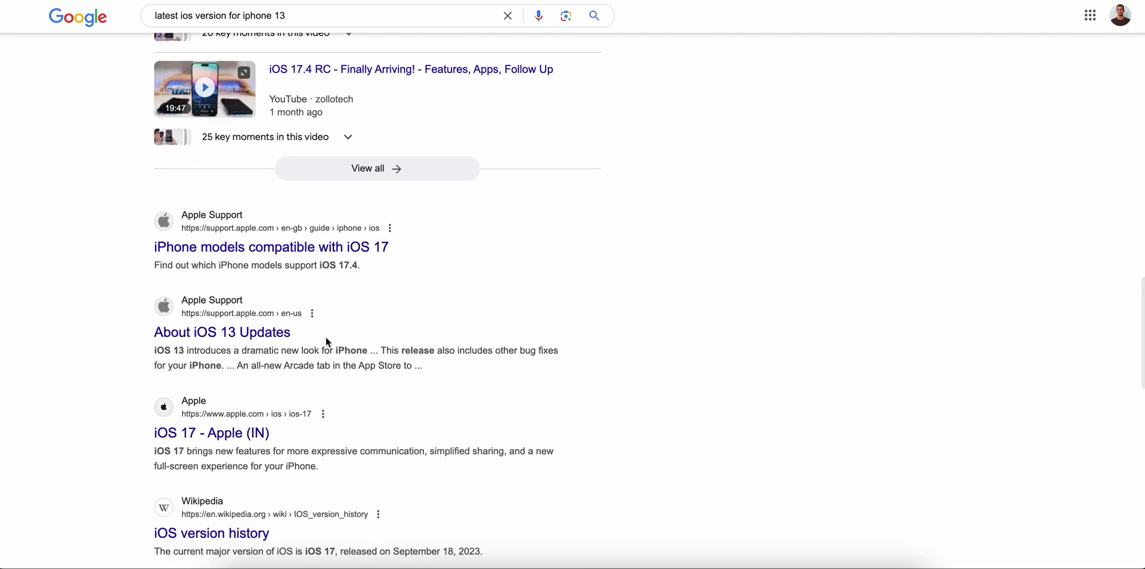
Step: Open the "About iOS 13 Updates" result in a new tab and examine its release sections for a build version
{"action": "right_click", "coordinate": [266, 330]}
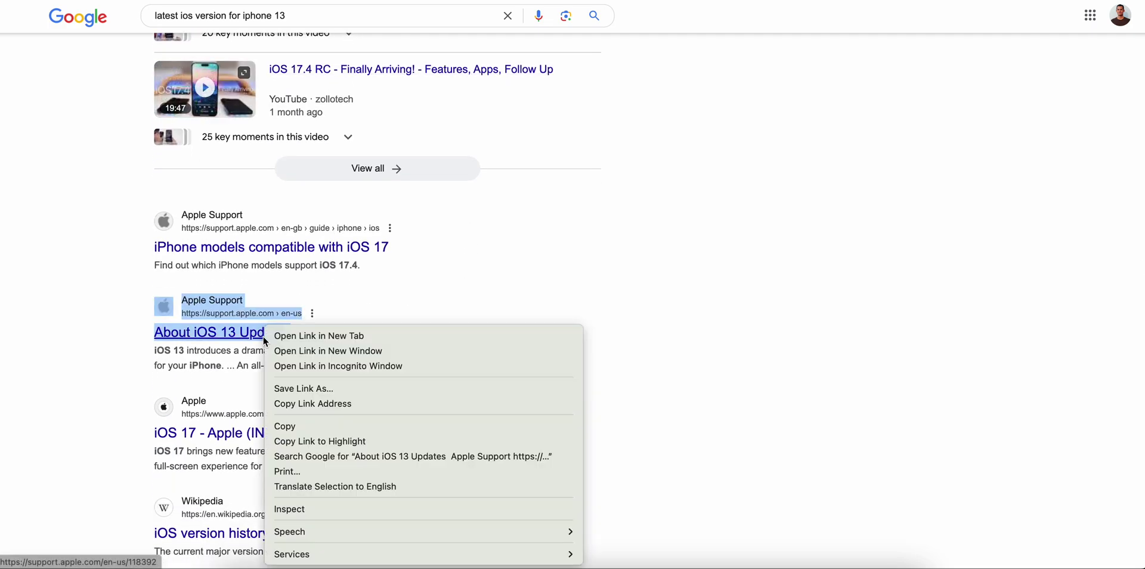
{"action": "left_click", "coordinate": [309, 336]}
{"action": "key", "text": "ctrl+Tab"}
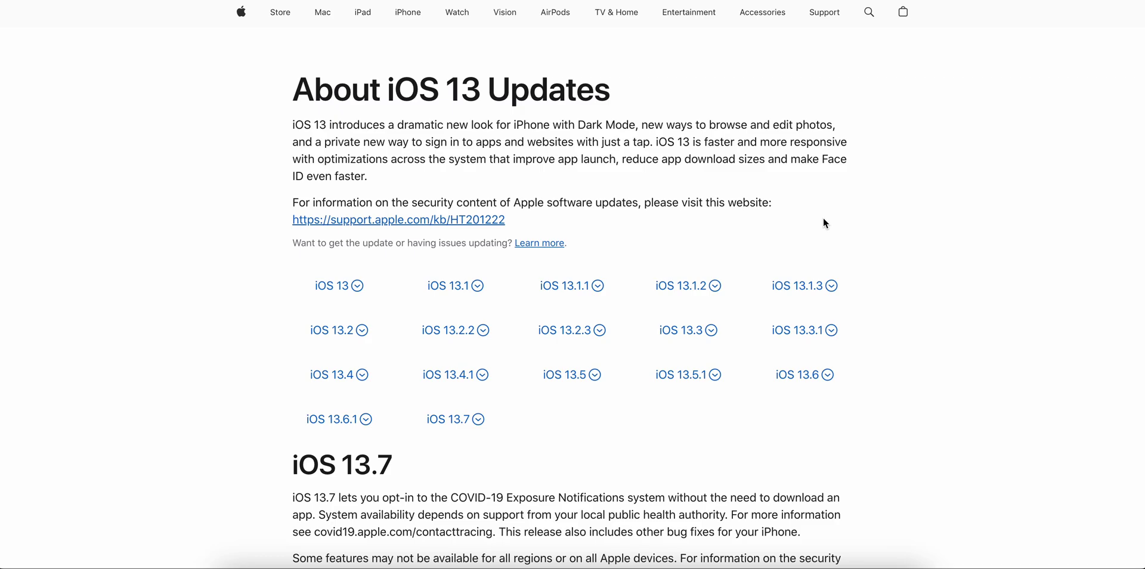
{"action": "scroll", "coordinate": [502, 279], "scroll_direction": "down", "scroll_amount": 8}
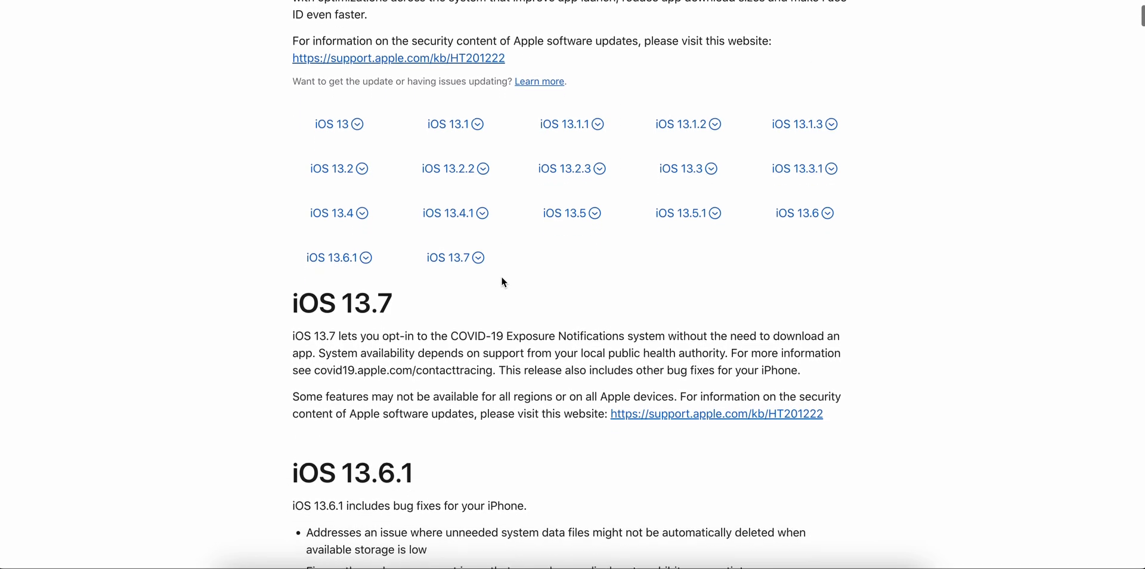
{"action": "scroll", "coordinate": [502, 278], "scroll_direction": "down", "scroll_amount": 15}
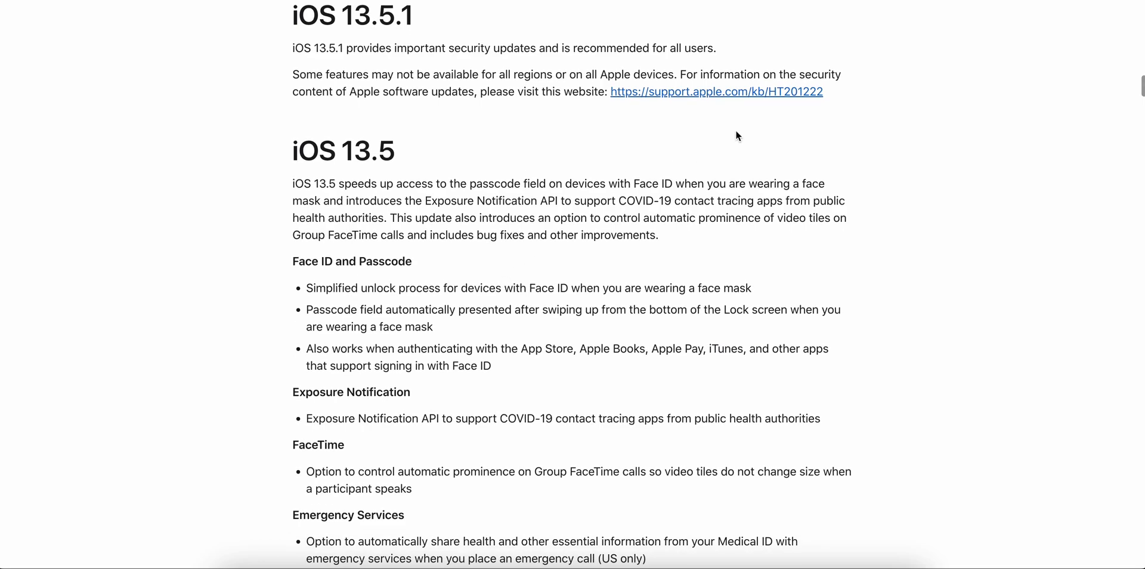
Step: Search Google in a new tab for "apple Build version of 14.3.1"
{"action": "key", "text": "ctrl+t"}
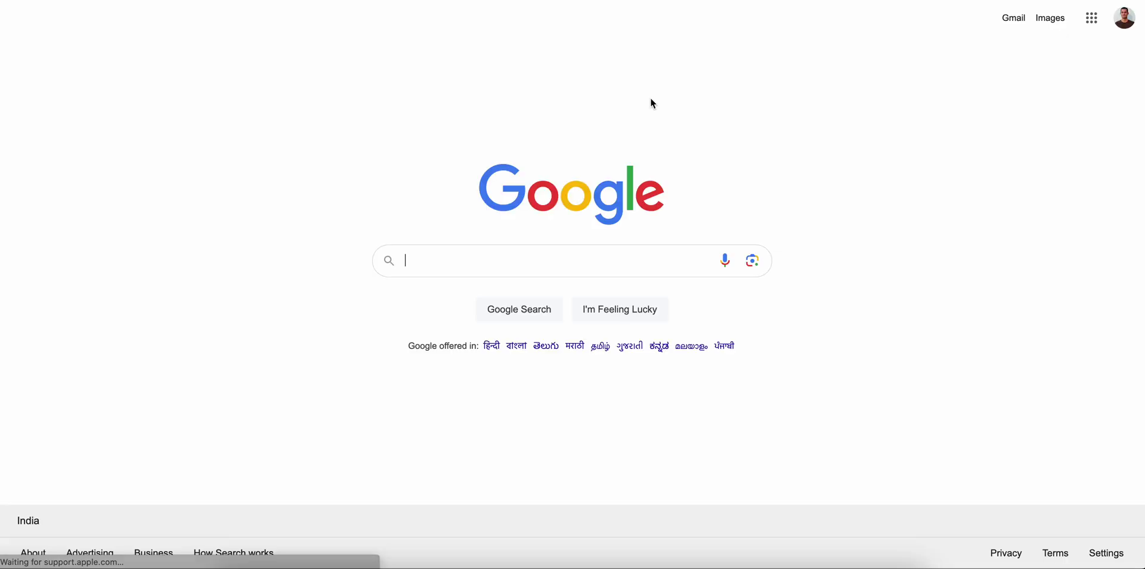
{"action": "left_click", "coordinate": [527, 263]}
{"action": "type", "text": "apple"}
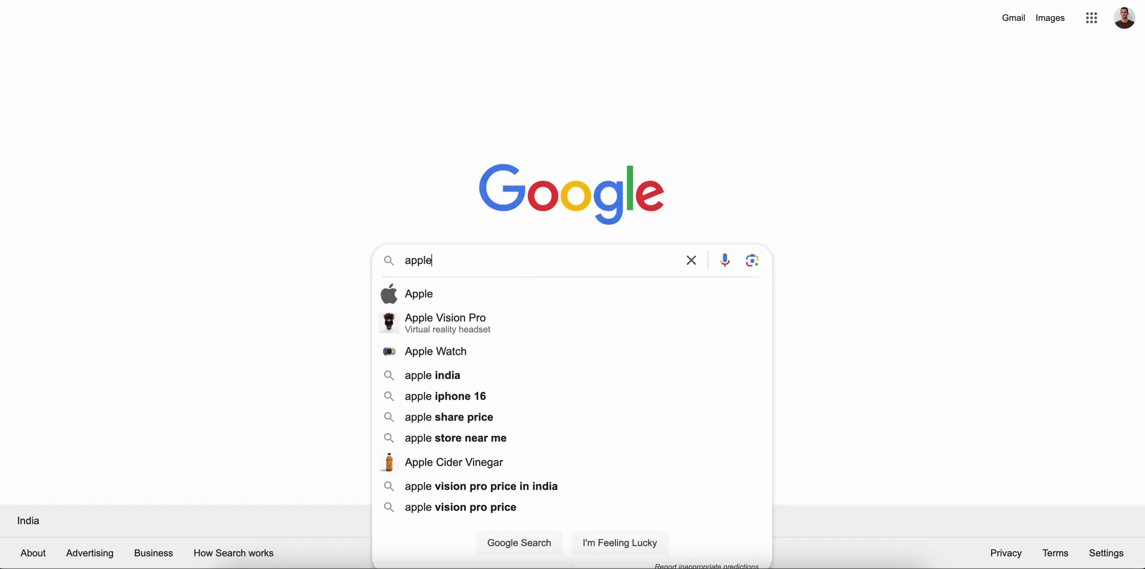
{"action": "type", "text": " Build ver"}
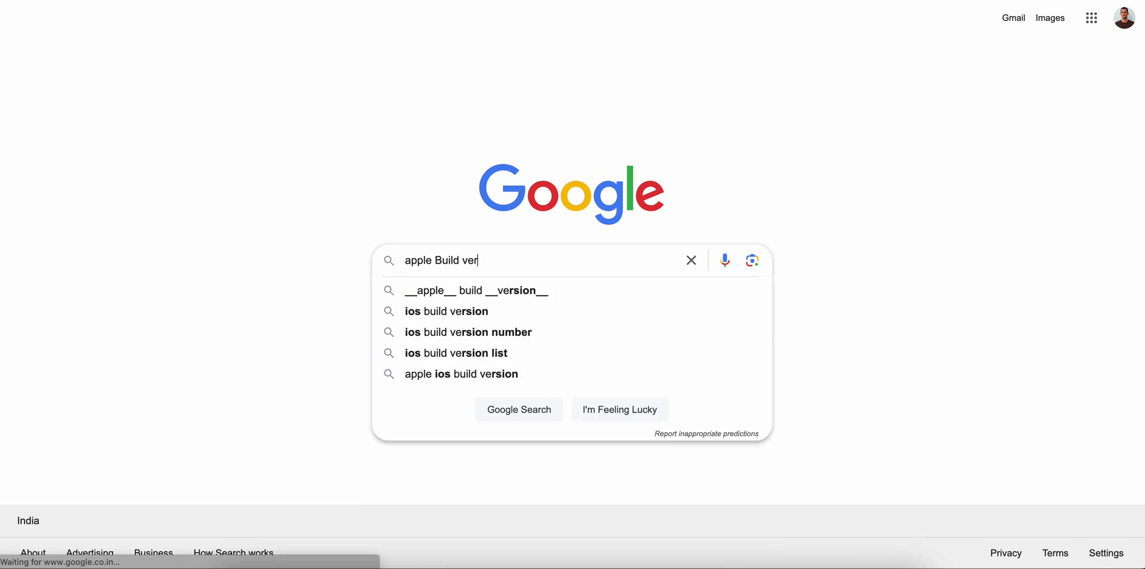
{"action": "type", "text": "sion of 14."}
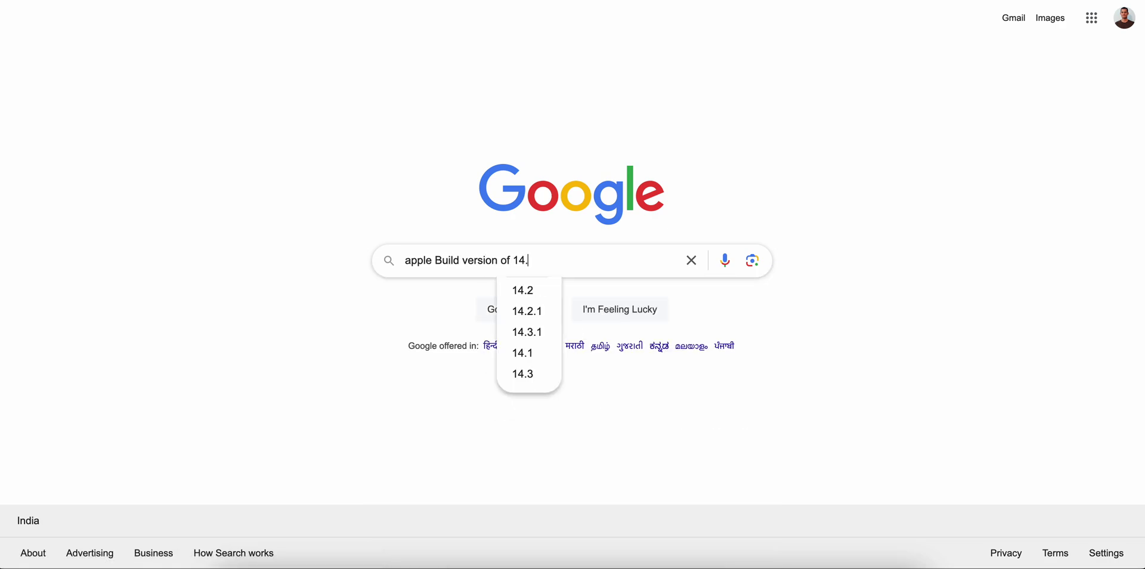
{"action": "type", "text": "4"}
{"action": "key", "text": "BackSpace"}
{"action": "type", "text": "3.1"}
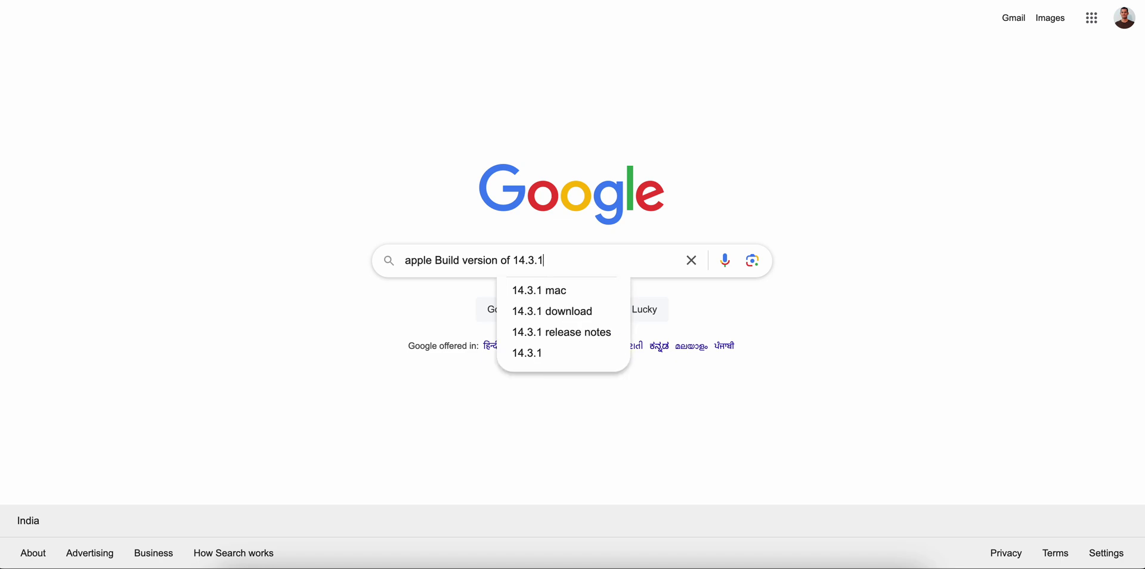
{"action": "key", "text": "Return"}
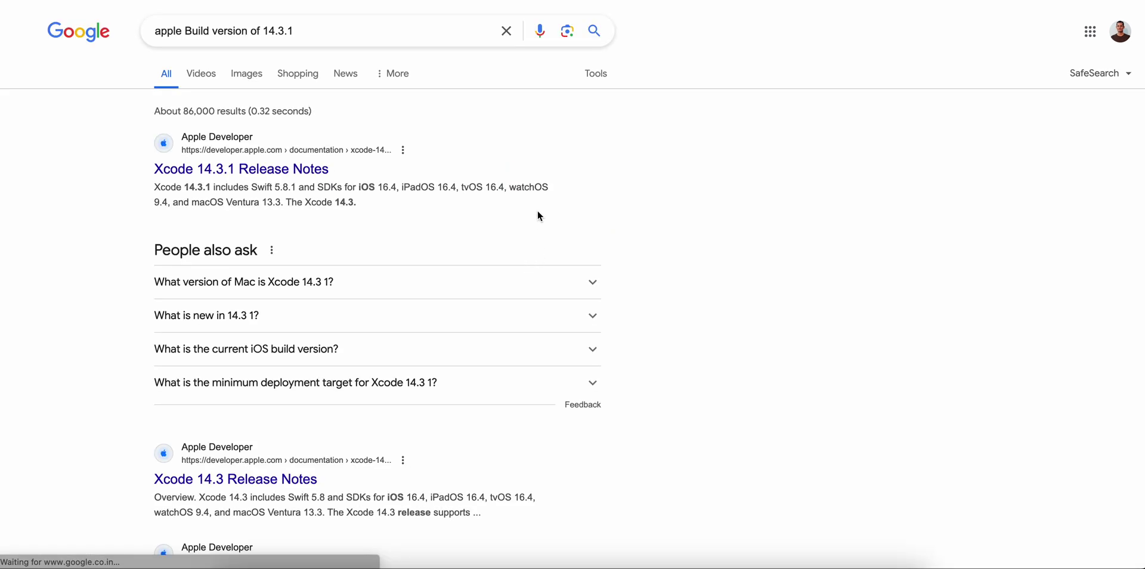
Step: Open the Xcode 14.3.1 Release Notes result in a new tab and look through it for build version details
{"action": "right_click", "coordinate": [293, 177]}
{"action": "left_click", "coordinate": [334, 182]}
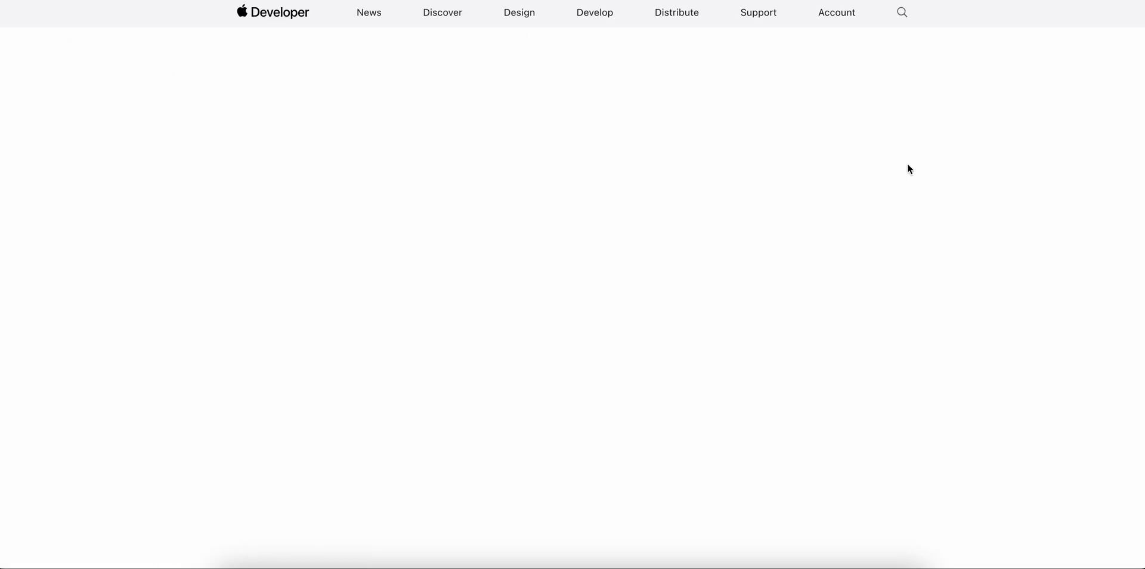
{"action": "scroll", "coordinate": [858, 296], "scroll_direction": "down", "scroll_amount": 2}
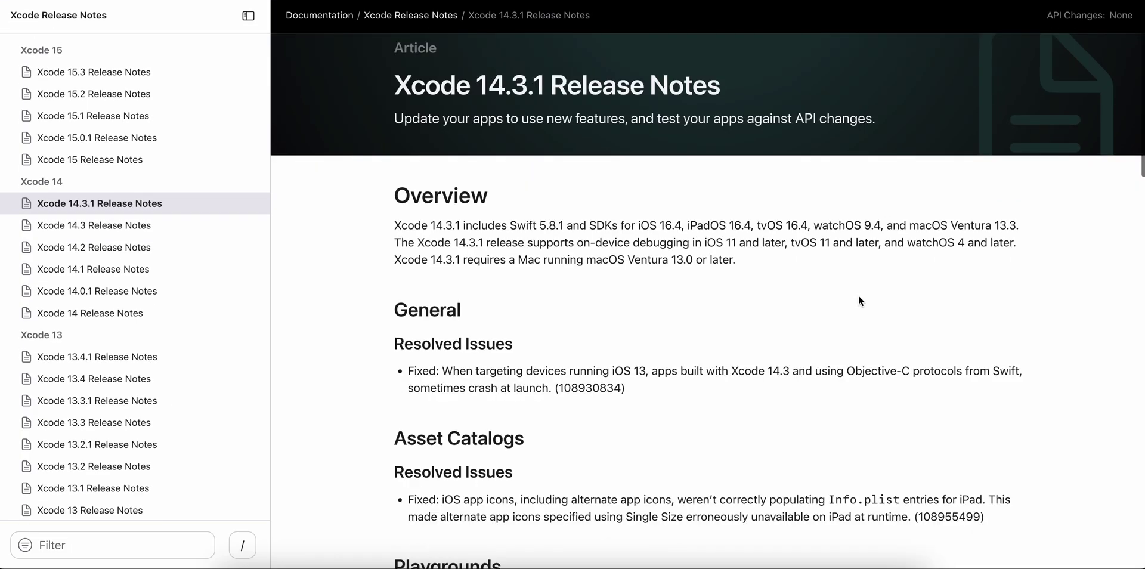
{"action": "scroll", "coordinate": [858, 295], "scroll_direction": "down", "scroll_amount": 3}
{"action": "scroll", "coordinate": [859, 300], "scroll_direction": "down", "scroll_amount": 10}
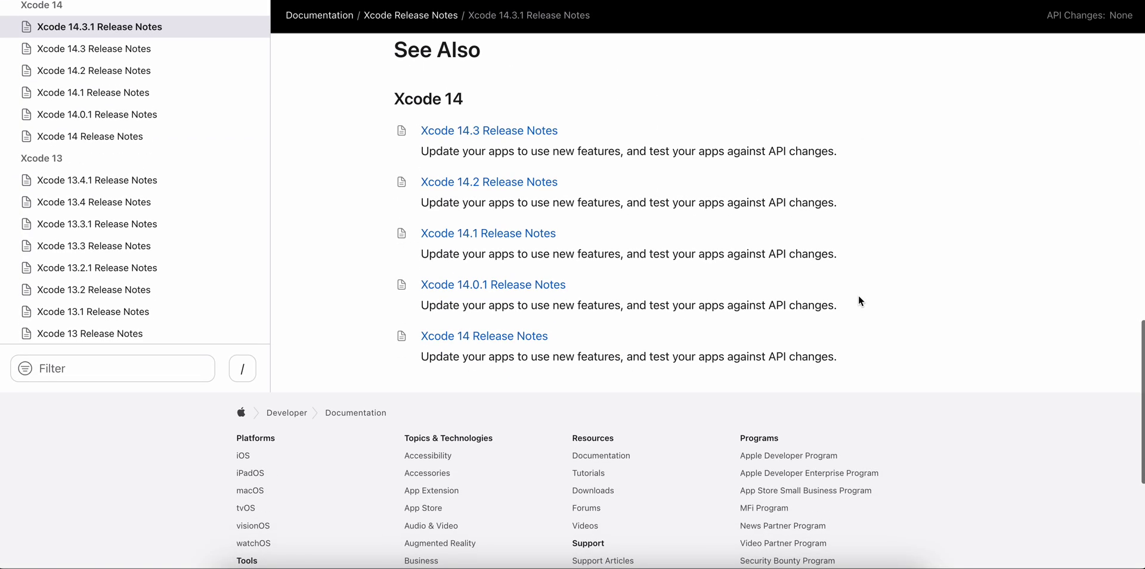
{"action": "scroll", "coordinate": [832, 106], "scroll_direction": "up", "scroll_amount": 15}
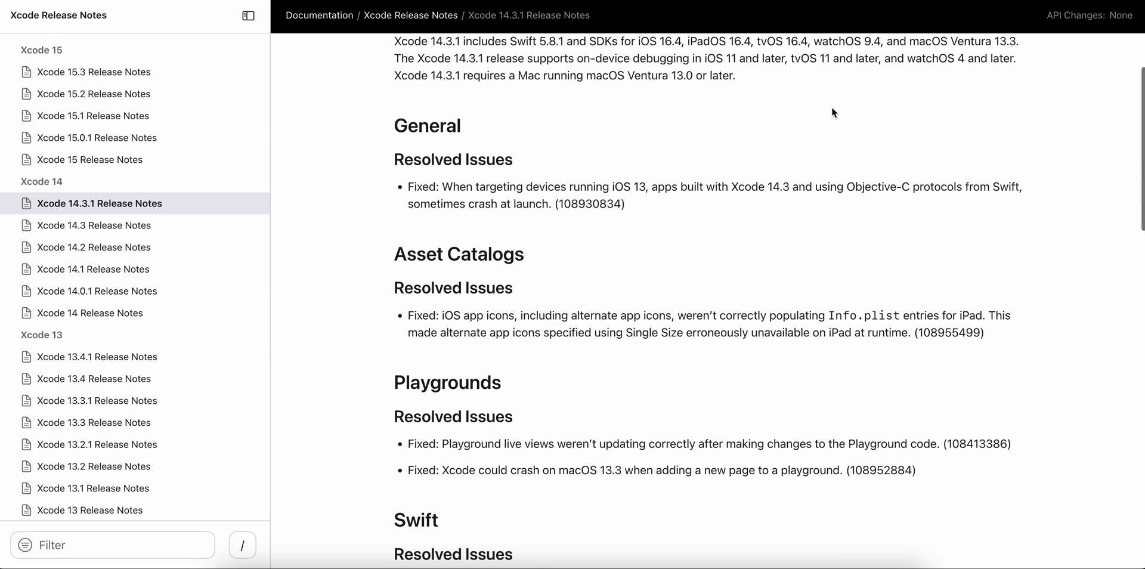
Step: Return to the Google results, extend the query with "apple SEED" and look through the results for build numbers
{"action": "key", "text": "super+bracketleft"}
{"action": "left_click", "coordinate": [335, 31]}
{"action": "type", "text": "apple "}
{"action": "type", "text": "SEED"}
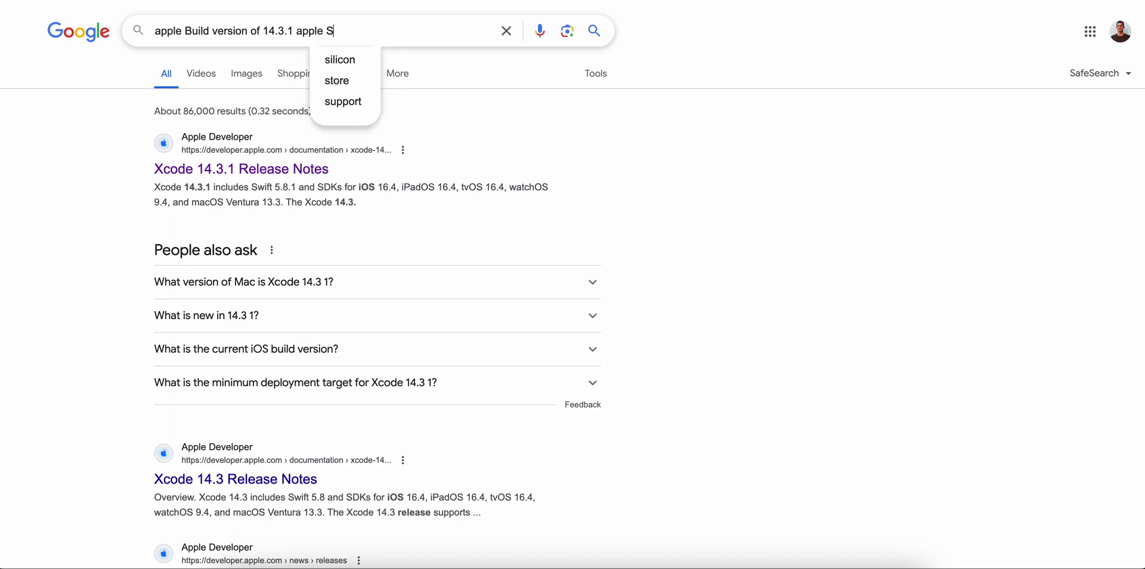
{"action": "key", "text": "Return"}
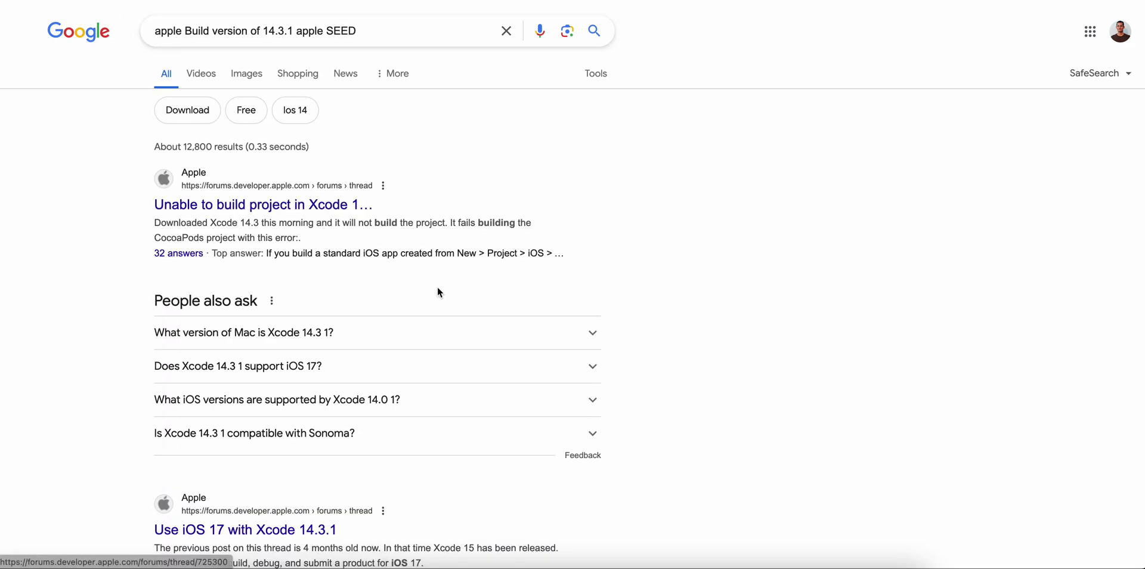
{"action": "scroll", "coordinate": [438, 286], "scroll_direction": "down", "scroll_amount": 8}
{"action": "scroll", "coordinate": [438, 291], "scroll_direction": "down", "scroll_amount": 7}
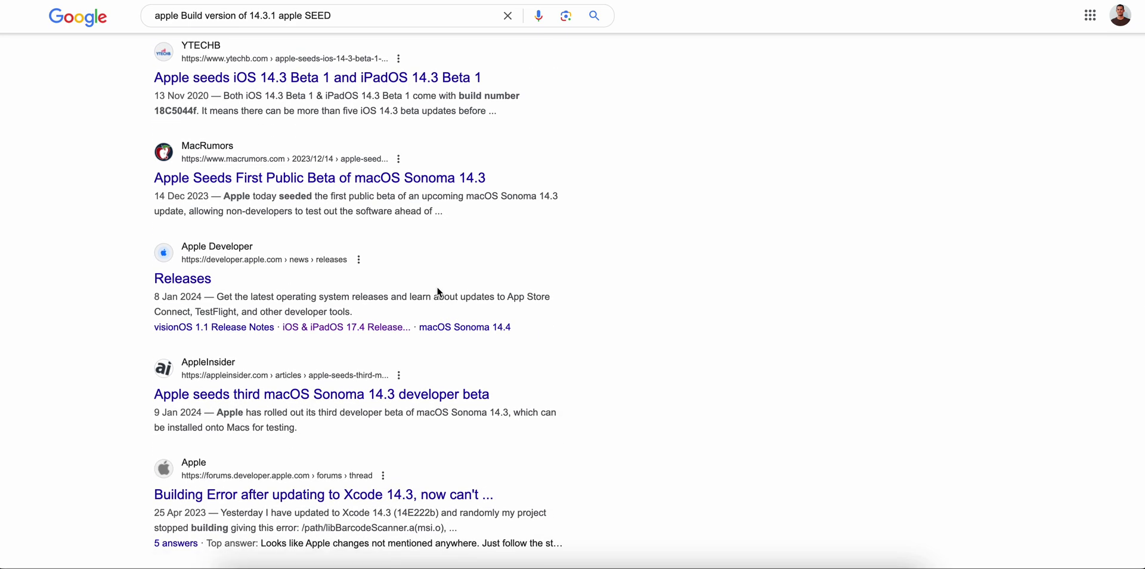
Step: Replace the Google query with "build version of iOS" and run the search
{"action": "left_click_drag", "start_coordinate": [452, 26], "coordinate": [136, 34]}
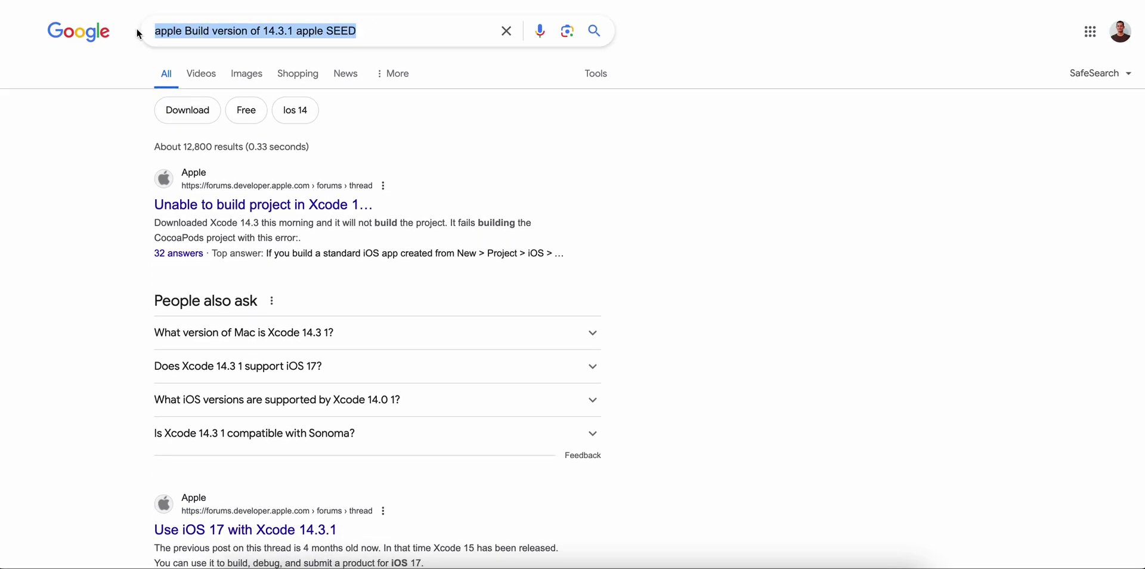
{"action": "type", "text": "build"}
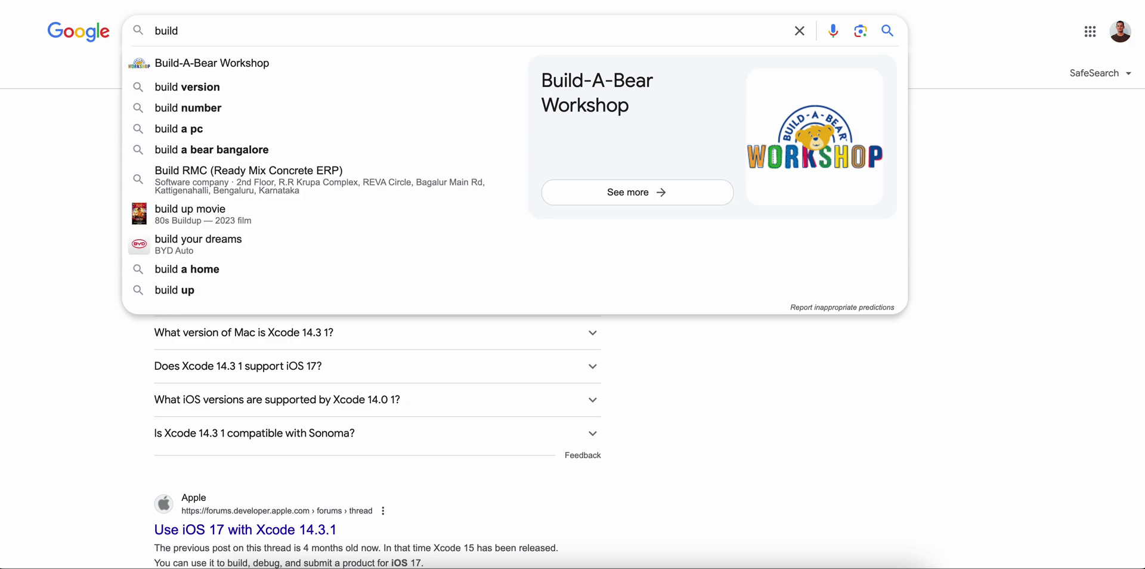
{"action": "type", "text": " versi"}
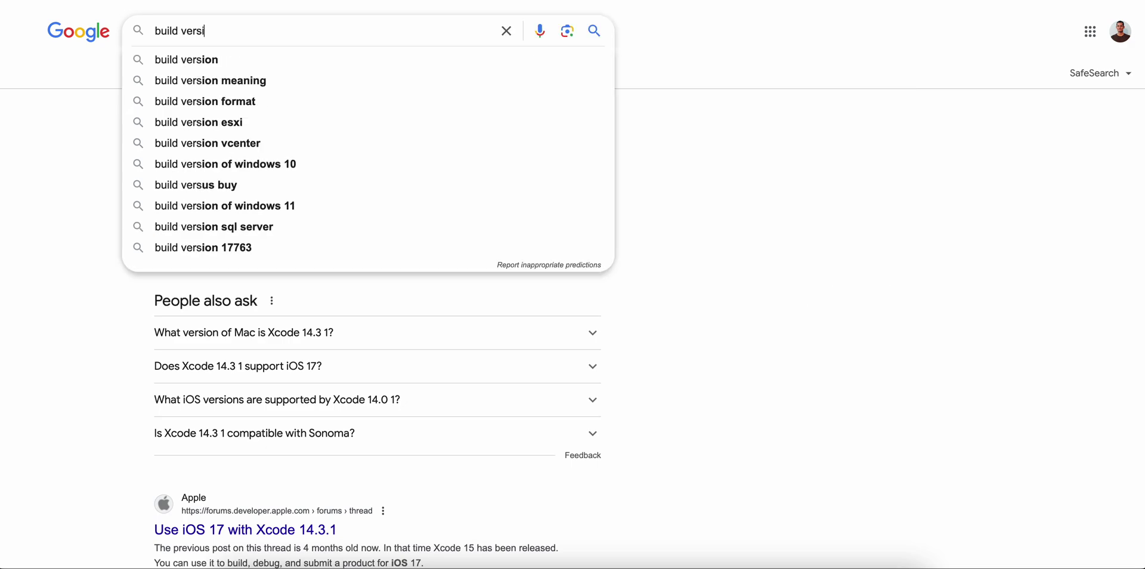
{"action": "type", "text": "on of iOS"}
{"action": "key", "text": "Return"}
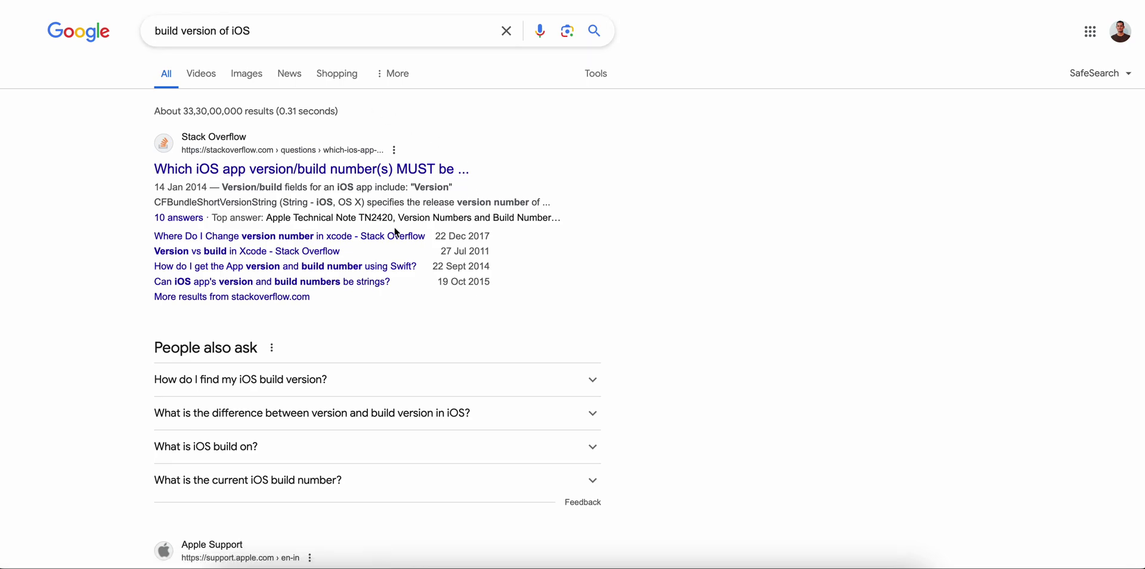
Step: Examine the related questions on finding the iOS build version, version versus build version and what iOS is built on, plus the results below
{"action": "left_click", "coordinate": [368, 382]}
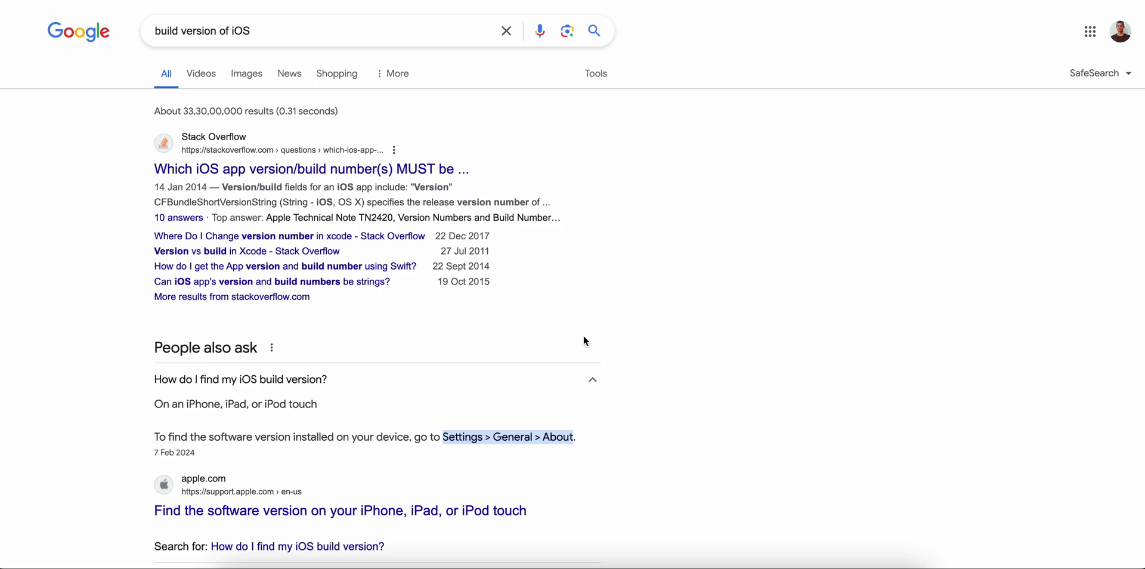
{"action": "scroll", "coordinate": [583, 342], "scroll_direction": "down", "scroll_amount": 1}
{"action": "scroll", "coordinate": [604, 362], "scroll_direction": "down", "scroll_amount": 3}
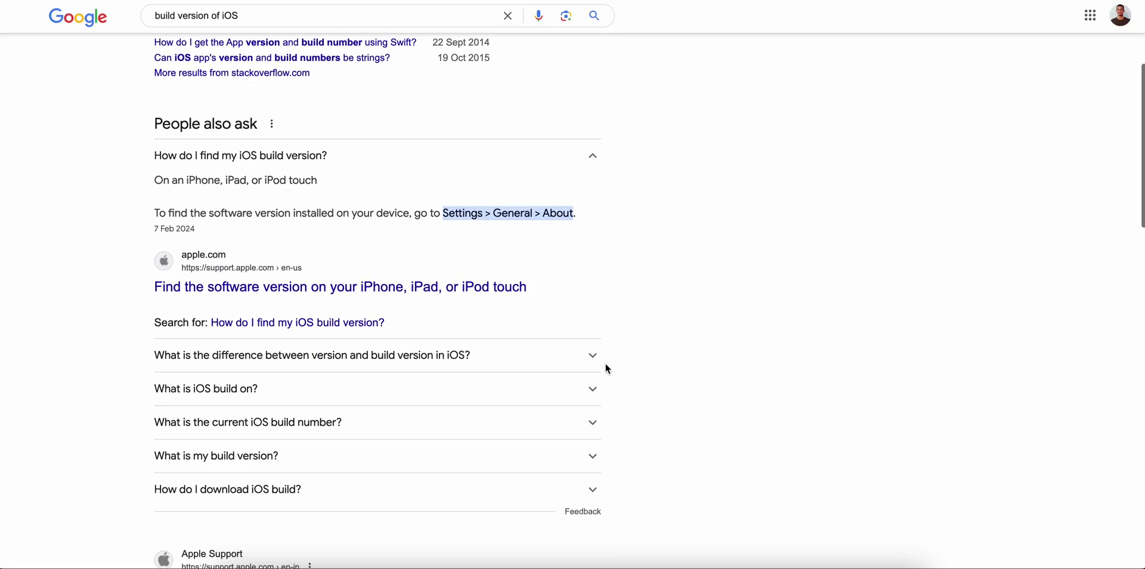
{"action": "left_click", "coordinate": [502, 371]}
{"action": "scroll", "coordinate": [709, 298], "scroll_direction": "down", "scroll_amount": 3}
{"action": "left_click", "coordinate": [407, 386]}
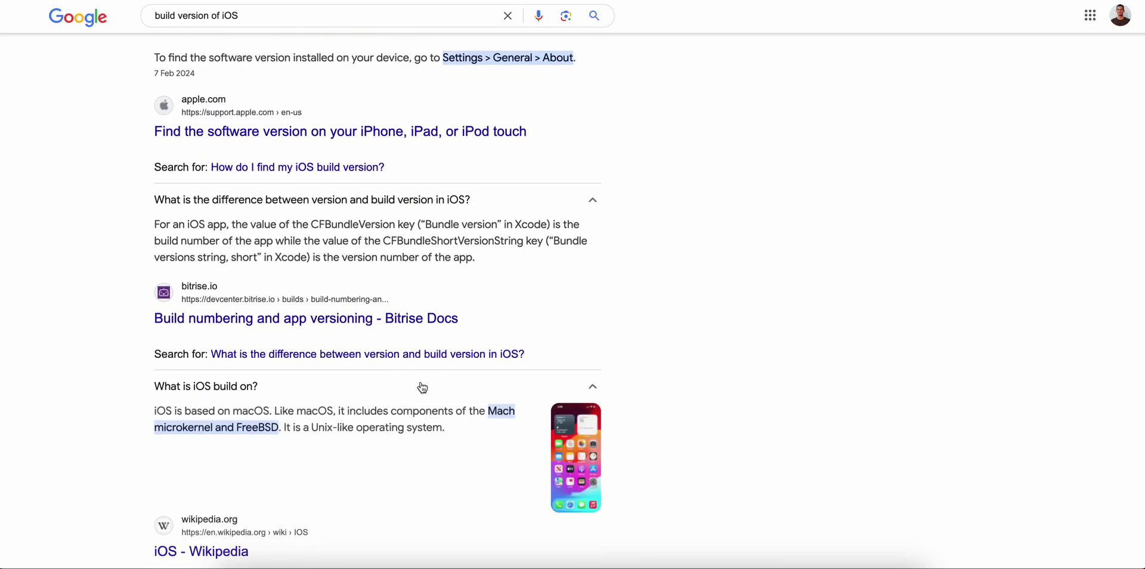
{"action": "scroll", "coordinate": [645, 312], "scroll_direction": "down", "scroll_amount": 7}
{"action": "scroll", "coordinate": [646, 313], "scroll_direction": "down", "scroll_amount": 7}
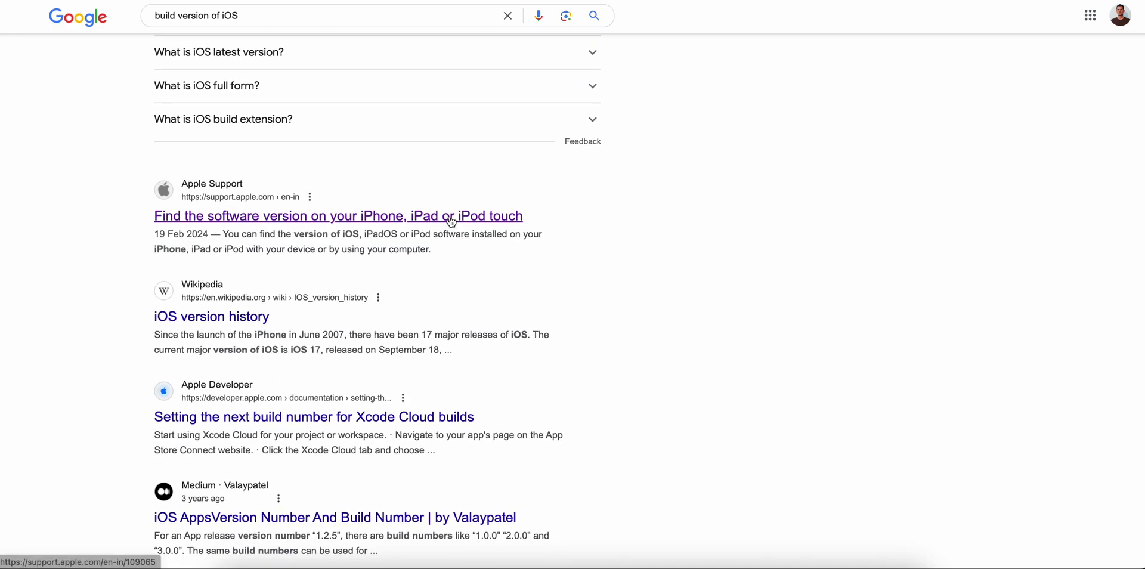
Step: Open the Wikipedia "iOS version history" result and examine its overview table of iOS and iPadOS versions
{"action": "right_click", "coordinate": [250, 312]}
{"action": "left_click", "coordinate": [692, 241]}
{"action": "scroll", "coordinate": [692, 241], "scroll_direction": "up", "scroll_amount": 15}
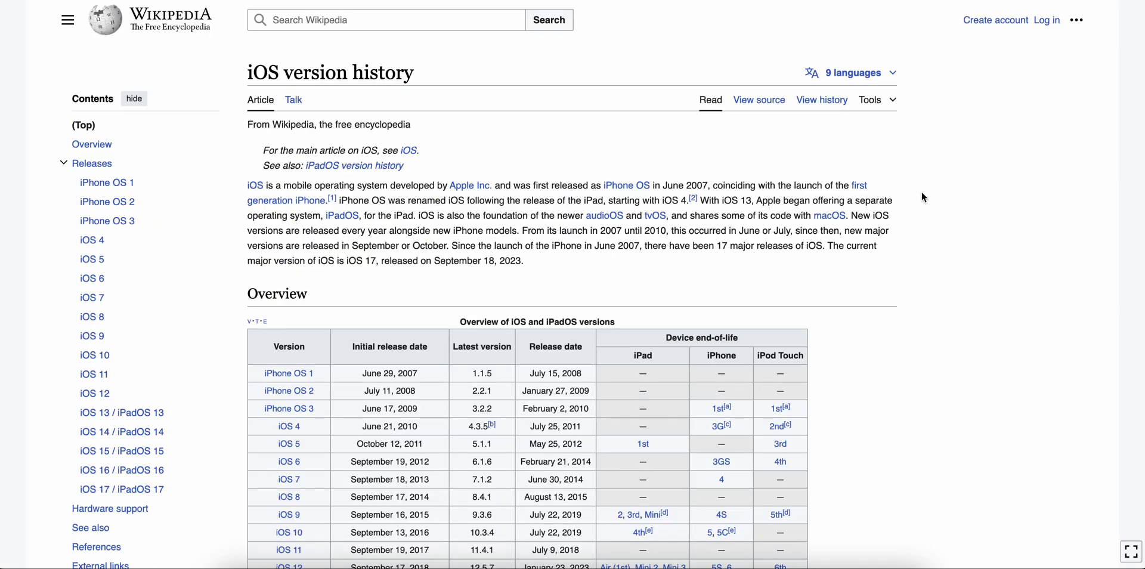
{"action": "scroll", "coordinate": [923, 193], "scroll_direction": "down", "scroll_amount": 3}
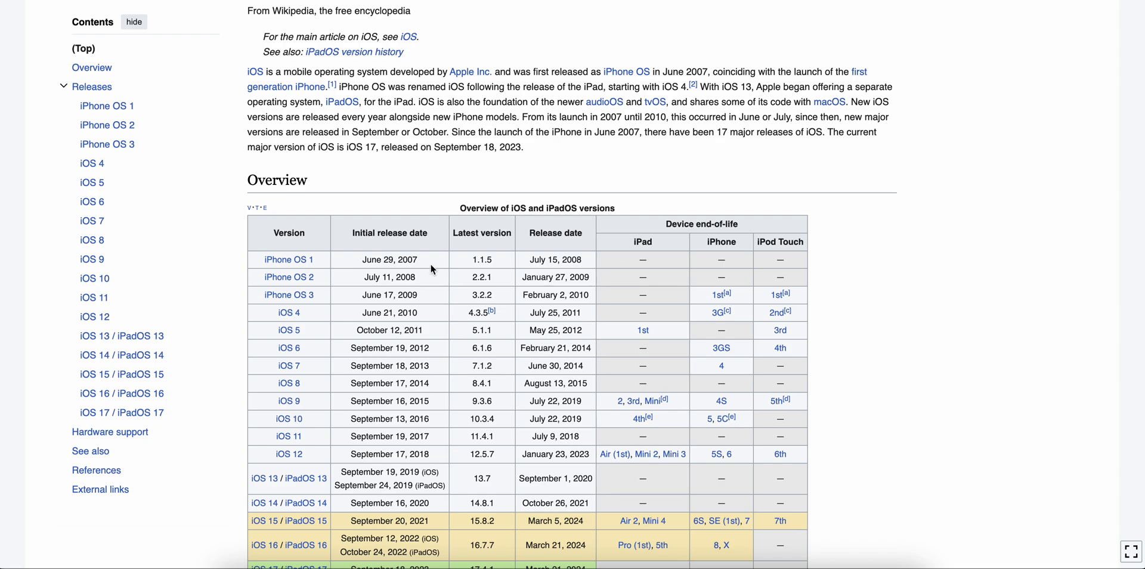
Step: Open the iOS 17 article from the overview table of iOS and iPadOS versions
{"action": "scroll", "coordinate": [363, 423], "scroll_direction": "down", "scroll_amount": 4}
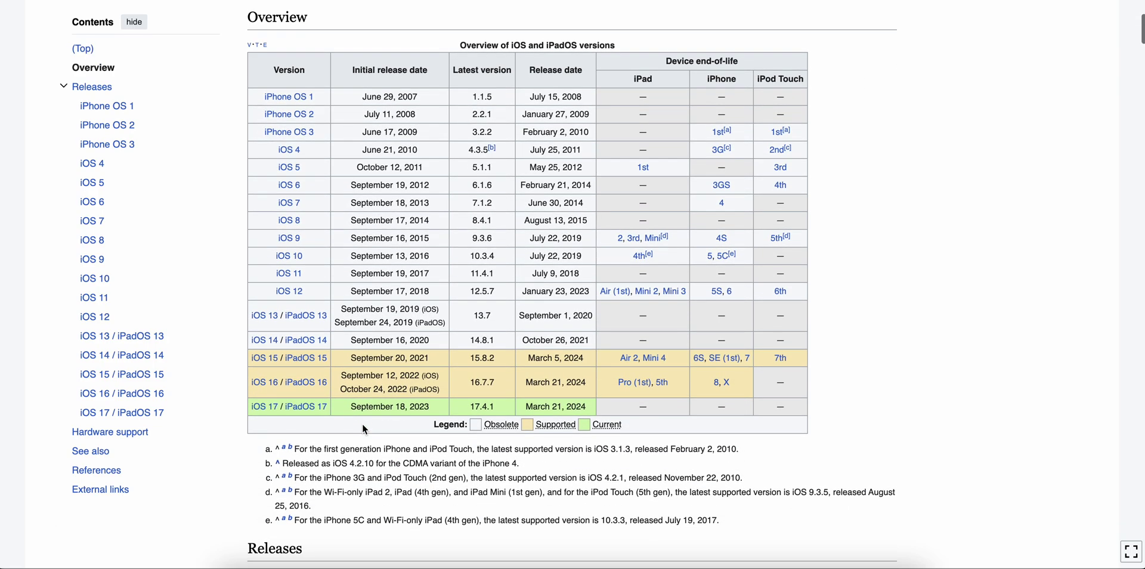
{"action": "right_click", "coordinate": [313, 410]}
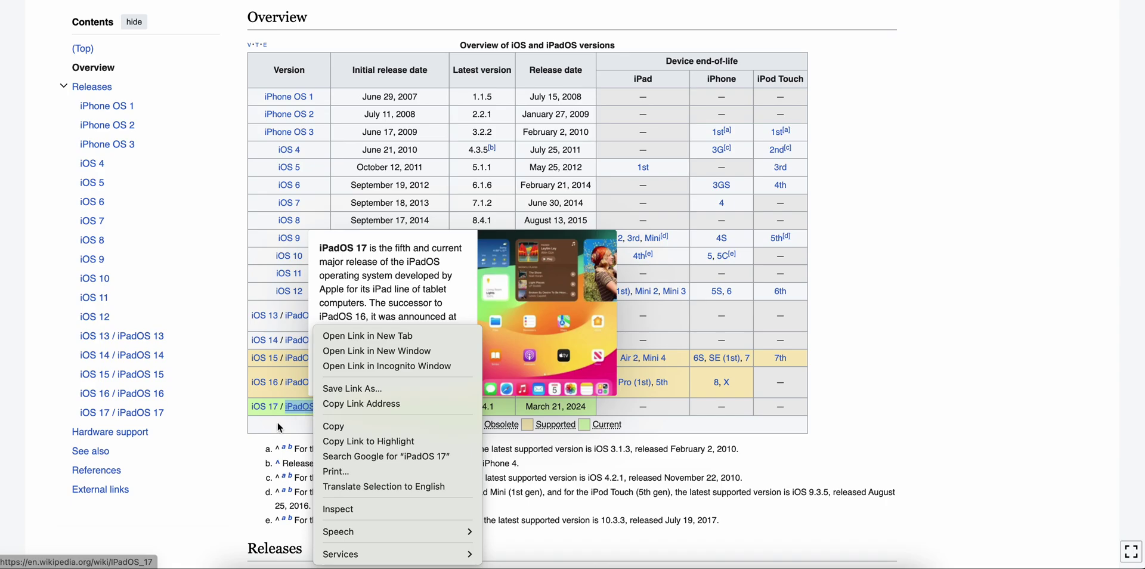
{"action": "key", "text": "Escape"}
{"action": "left_click", "coordinate": [264, 406]}
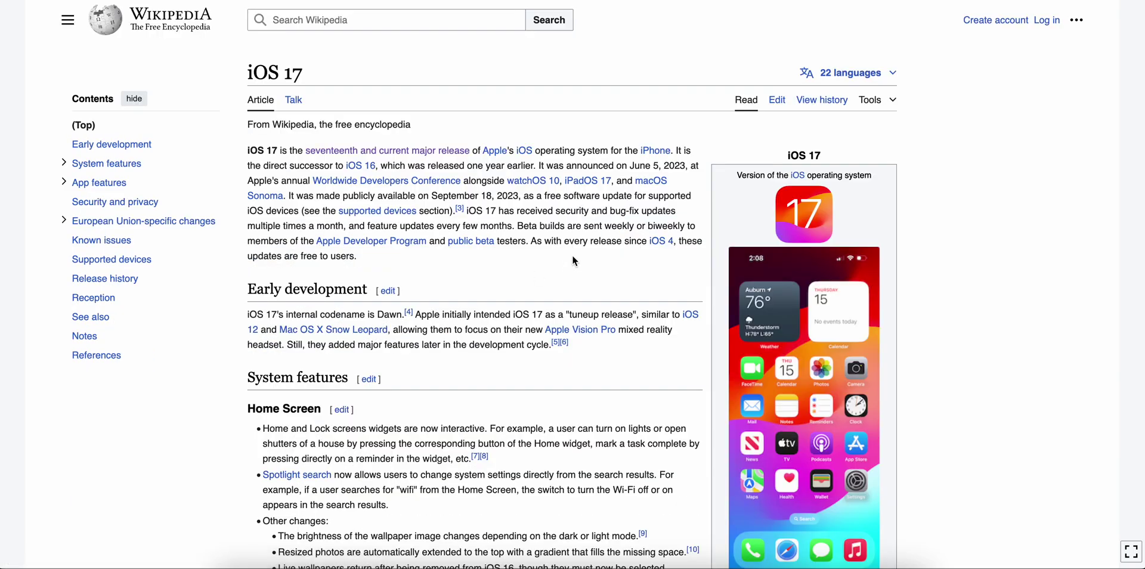
Step: Look through the iOS 17 article for the release history table and examine the build numbers listed per version
{"action": "scroll", "coordinate": [656, 225], "scroll_direction": "down", "scroll_amount": 6}
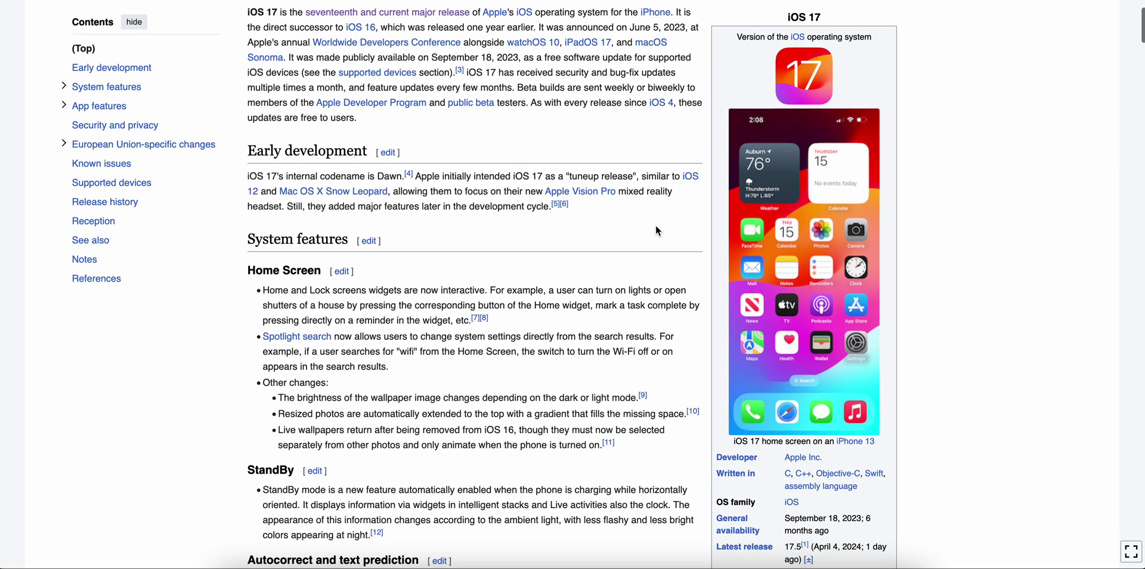
{"action": "scroll", "coordinate": [656, 226], "scroll_direction": "down", "scroll_amount": 2}
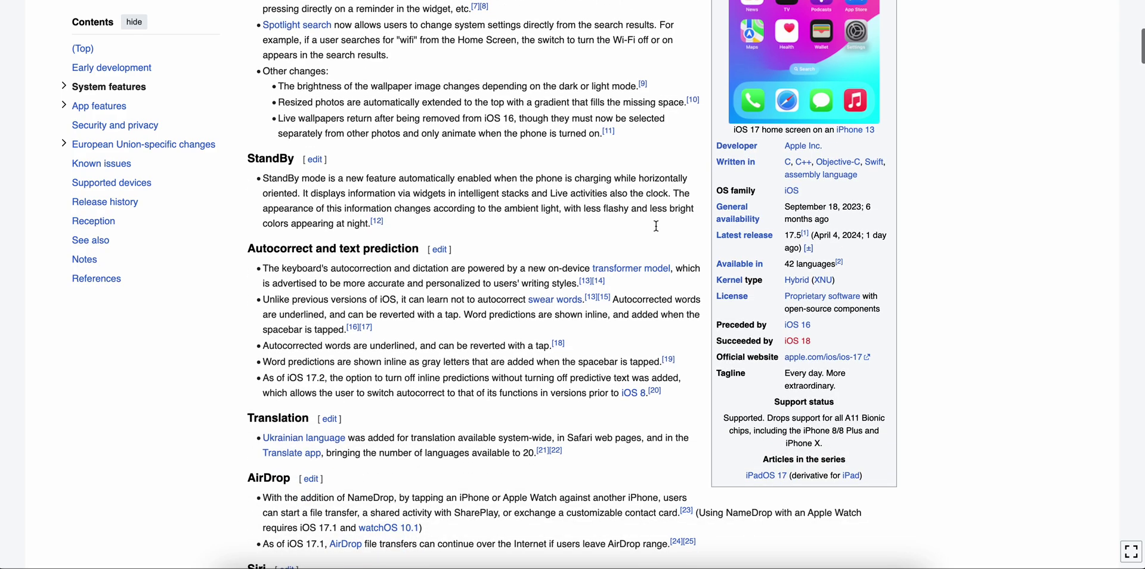
{"action": "scroll", "coordinate": [656, 225], "scroll_direction": "down", "scroll_amount": 6}
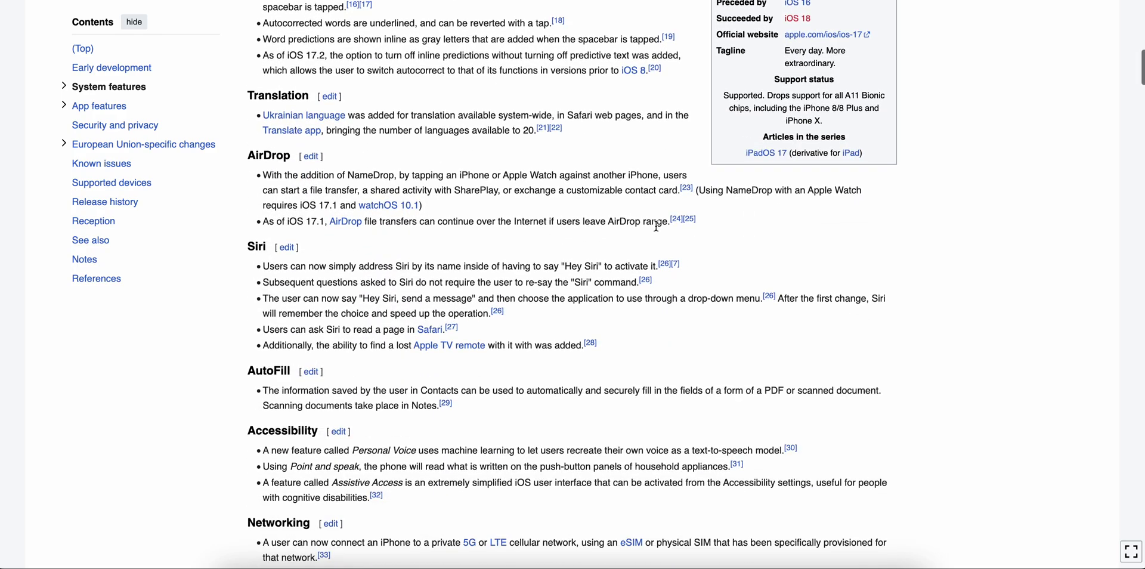
{"action": "scroll", "coordinate": [656, 227], "scroll_direction": "down", "scroll_amount": 8}
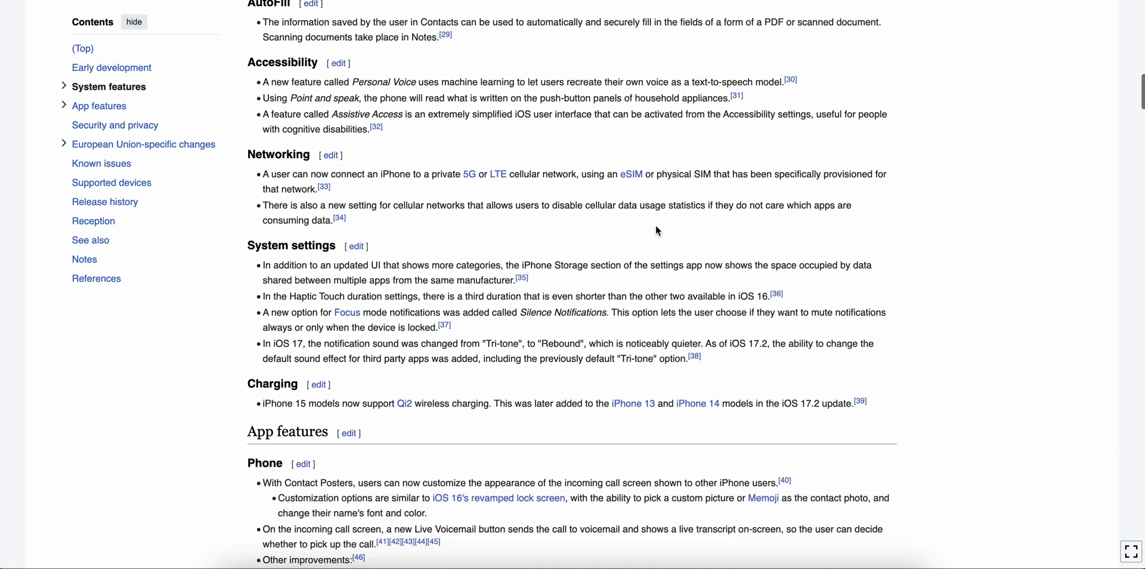
{"action": "scroll", "coordinate": [656, 226], "scroll_direction": "down", "scroll_amount": 6}
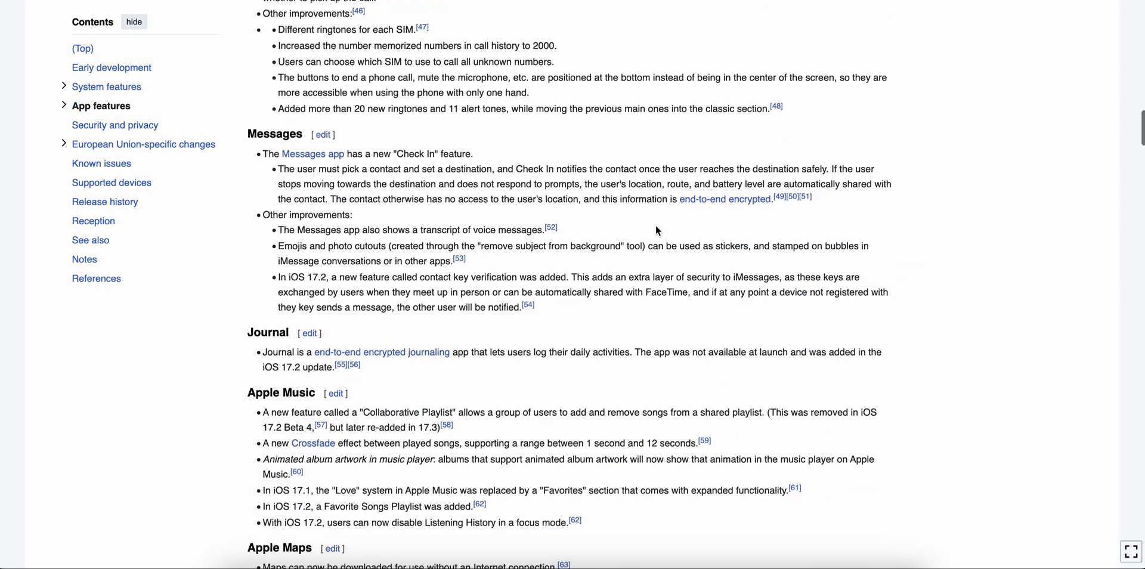
{"action": "scroll", "coordinate": [656, 227], "scroll_direction": "down", "scroll_amount": 7}
{"action": "scroll", "coordinate": [656, 227], "scroll_direction": "down", "scroll_amount": 20}
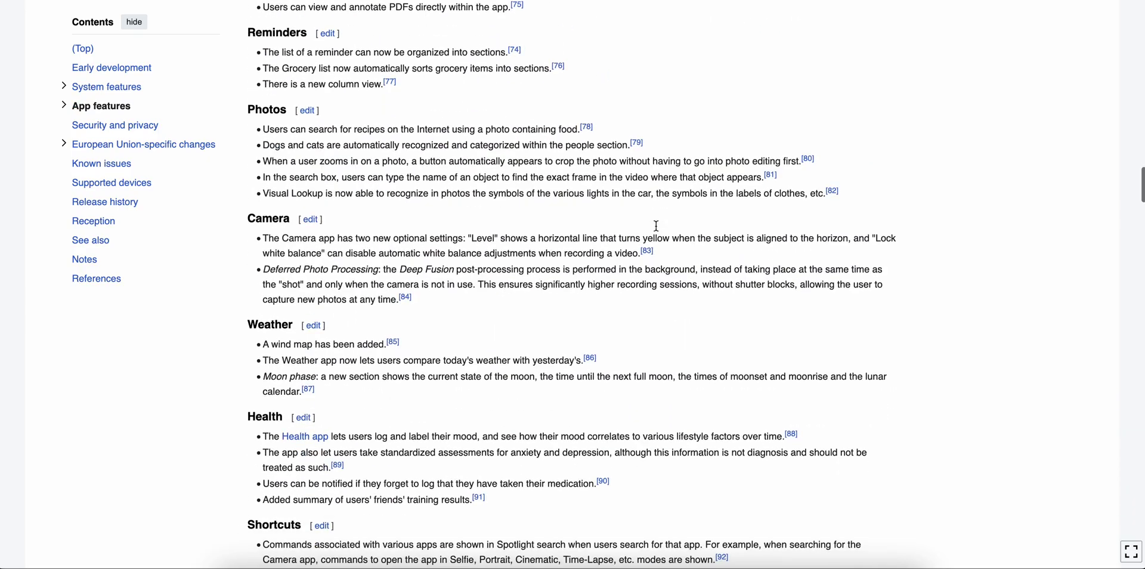
{"action": "scroll", "coordinate": [656, 229], "scroll_direction": "down", "scroll_amount": 20}
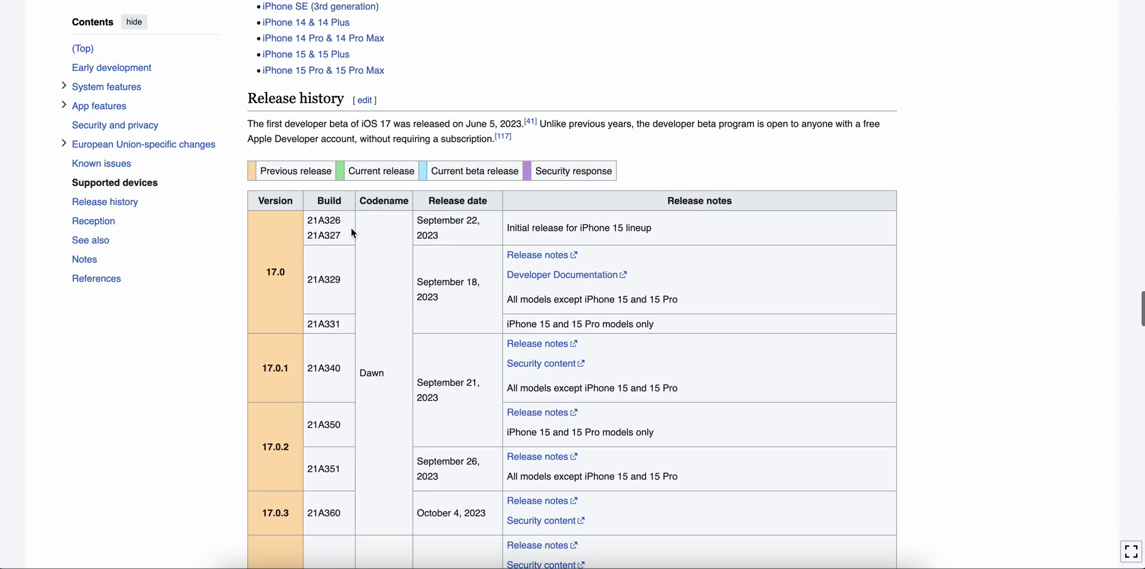
{"action": "scroll", "coordinate": [327, 293], "scroll_direction": "down", "scroll_amount": 10}
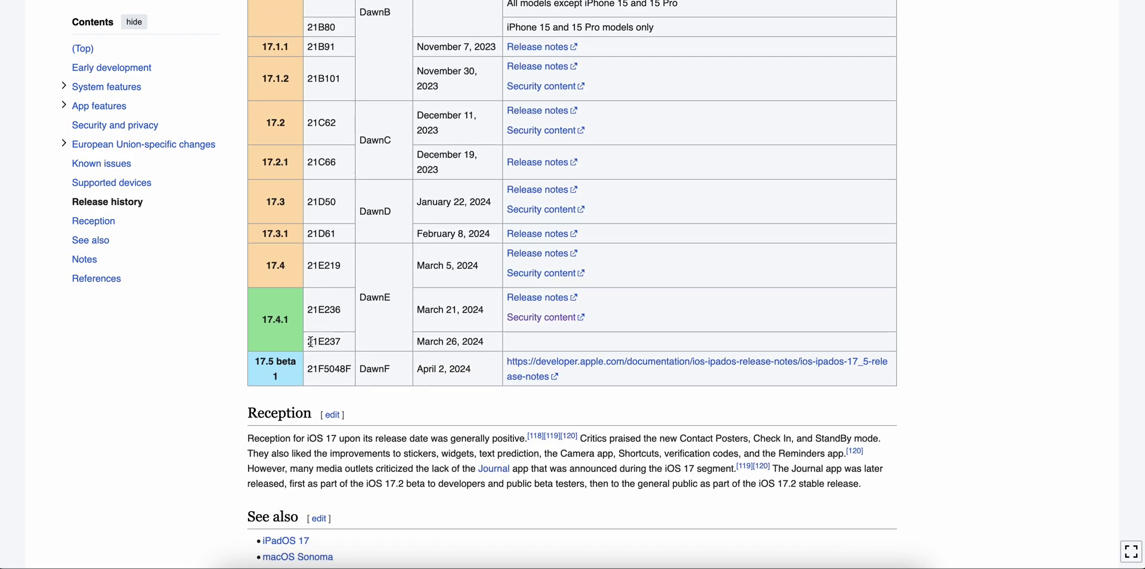
Step: Copy the iOS 17.4 build number 21E219 from the release history table into Intune's Target Build Version setting
{"action": "left_click_drag", "start_coordinate": [333, 315], "coordinate": [310, 313]}
{"action": "left_click", "coordinate": [342, 319]}
{"action": "left_click_drag", "start_coordinate": [488, 313], "coordinate": [417, 309]}
{"action": "left_click_drag", "start_coordinate": [341, 266], "coordinate": [307, 263]}
{"action": "key", "text": "super+c"}
{"action": "key", "text": "super+Tab"}
{"action": "key", "text": "super+v"}
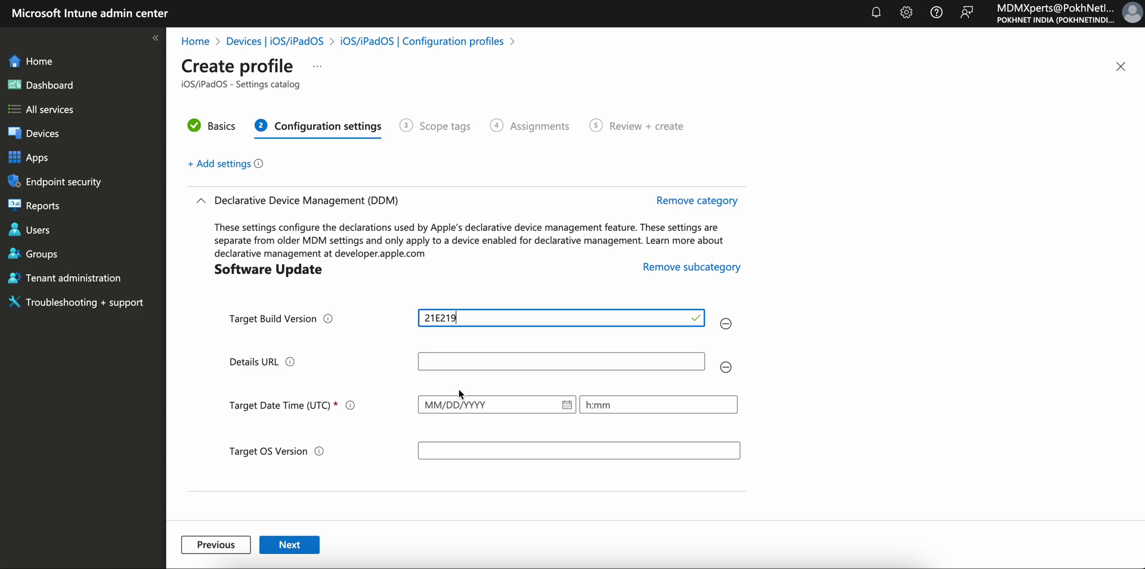
Step: Set the Target OS Version to 17.4 and the Target Date Time (UTC) to 06/04/2024, 12:00 AM
{"action": "left_click", "coordinate": [451, 452]}
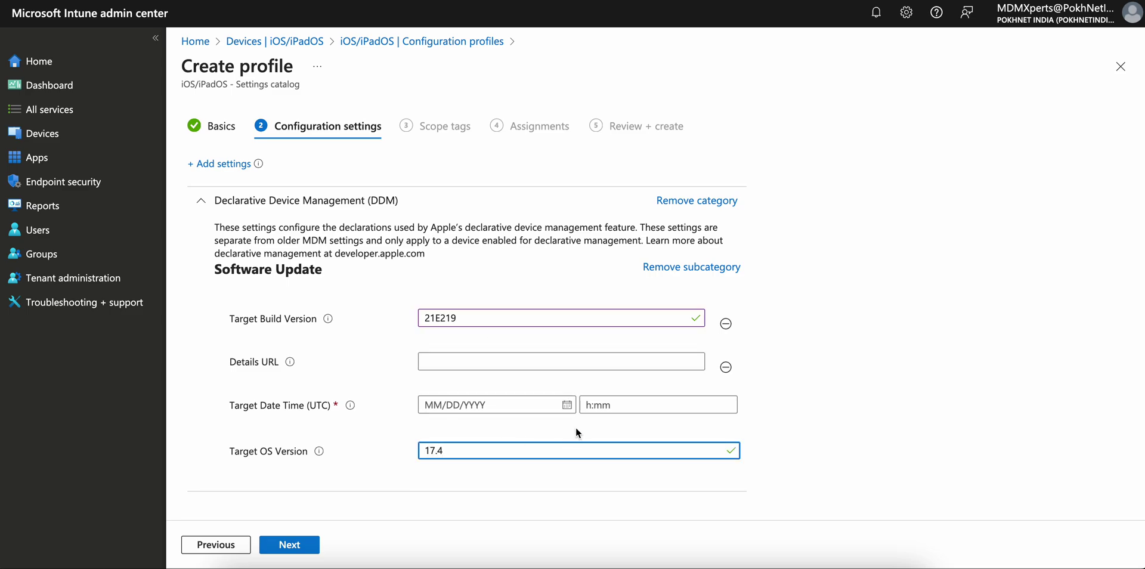
{"action": "left_click", "coordinate": [568, 406]}
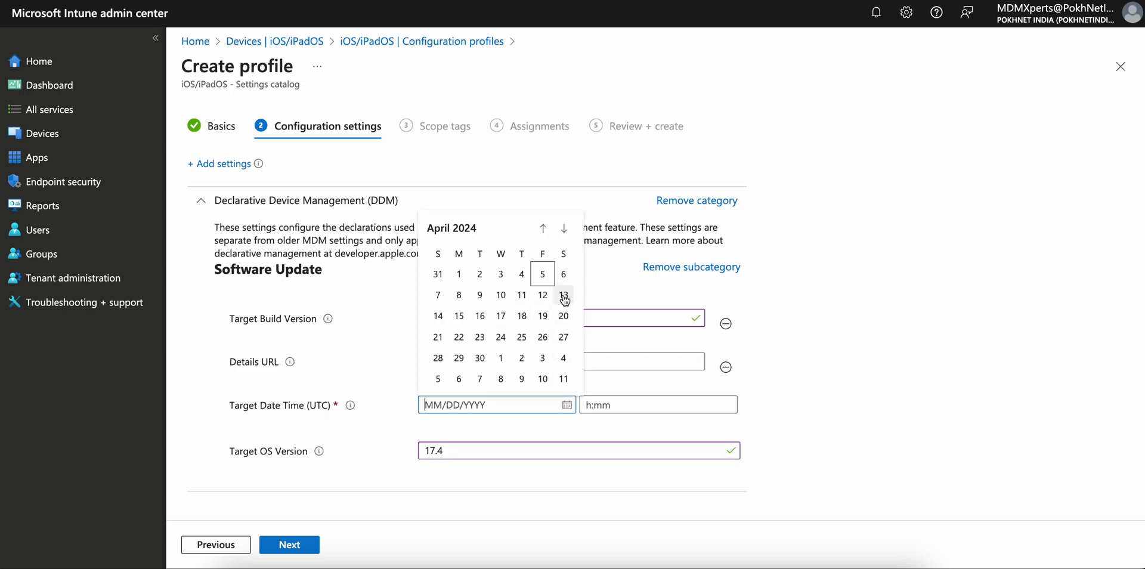
{"action": "left_click", "coordinate": [543, 274]}
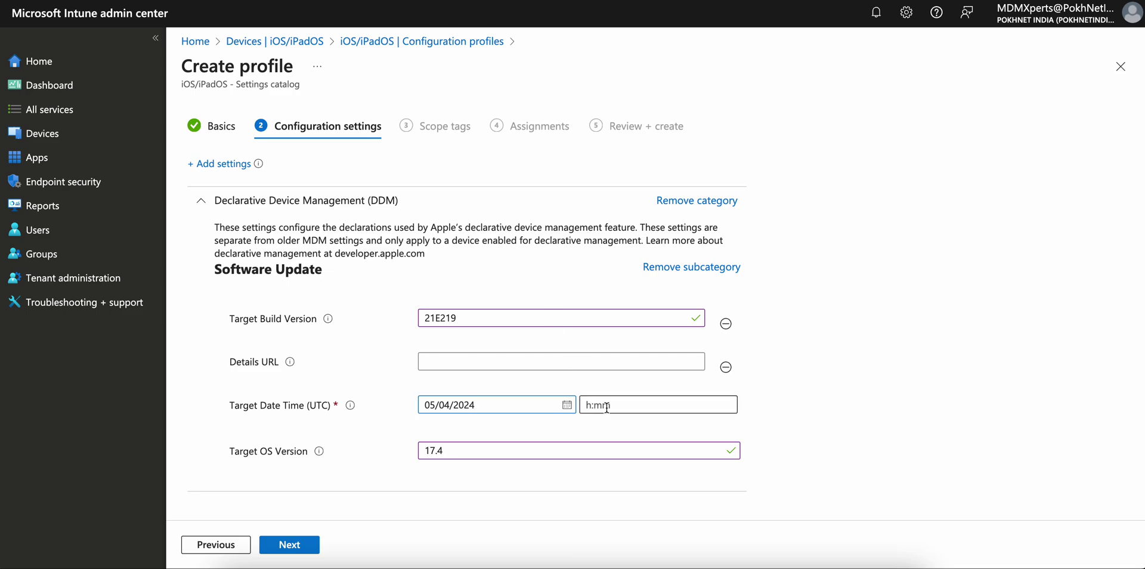
{"action": "left_click", "coordinate": [568, 405]}
{"action": "left_click", "coordinate": [564, 275]}
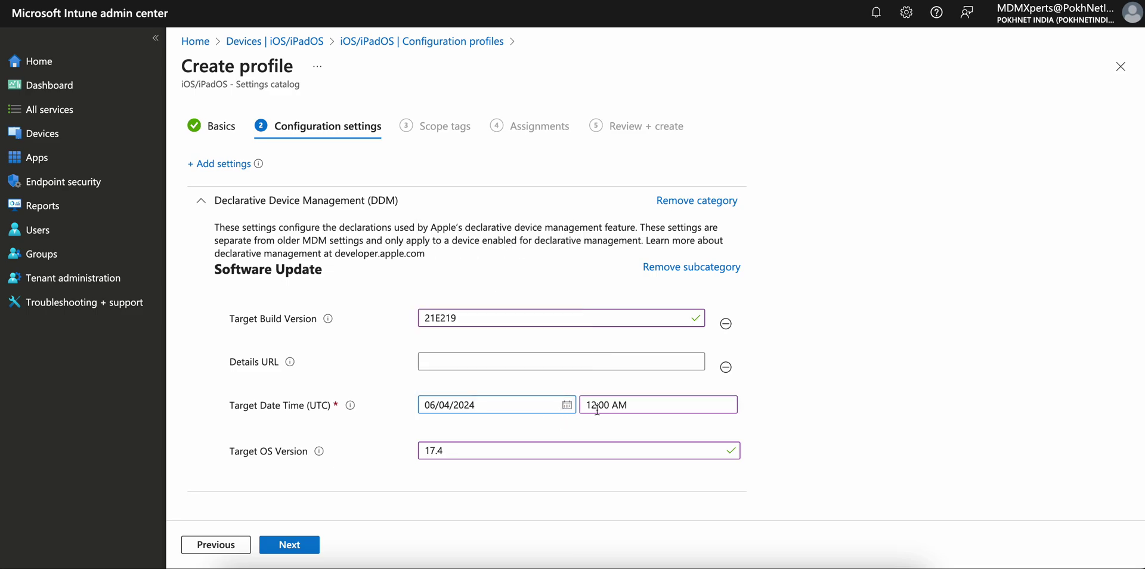
{"action": "left_click", "coordinate": [631, 408]}
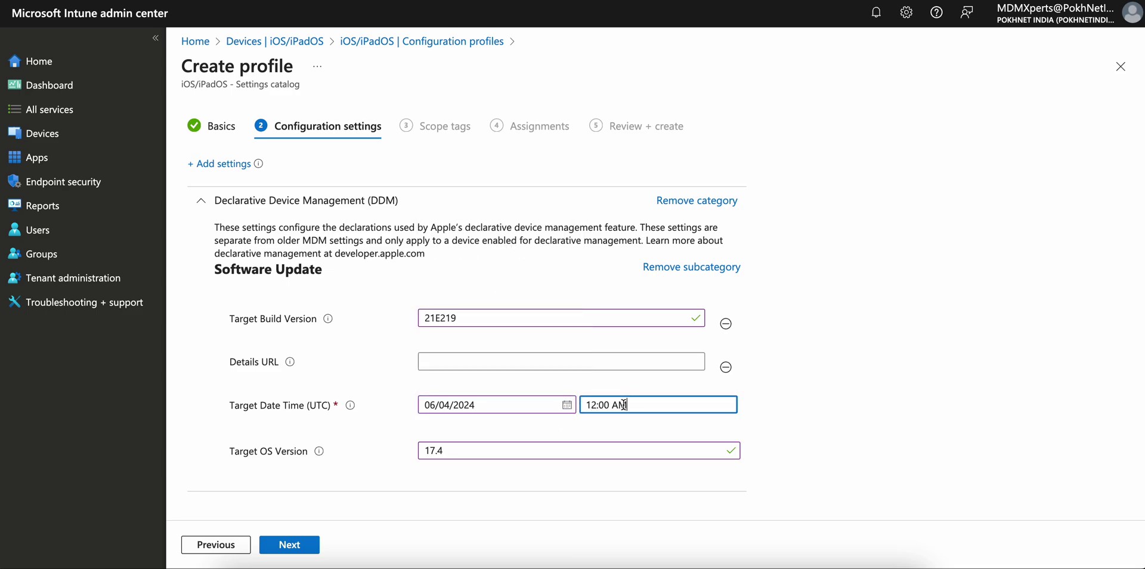
{"action": "left_click", "coordinate": [474, 358]}
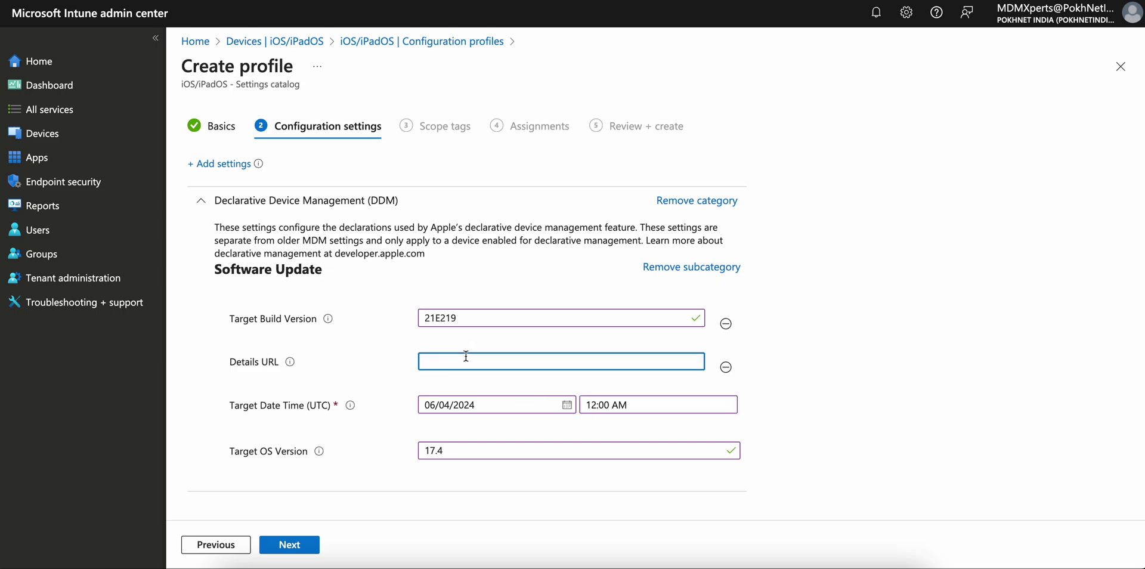
{"action": "left_click", "coordinate": [291, 362]}
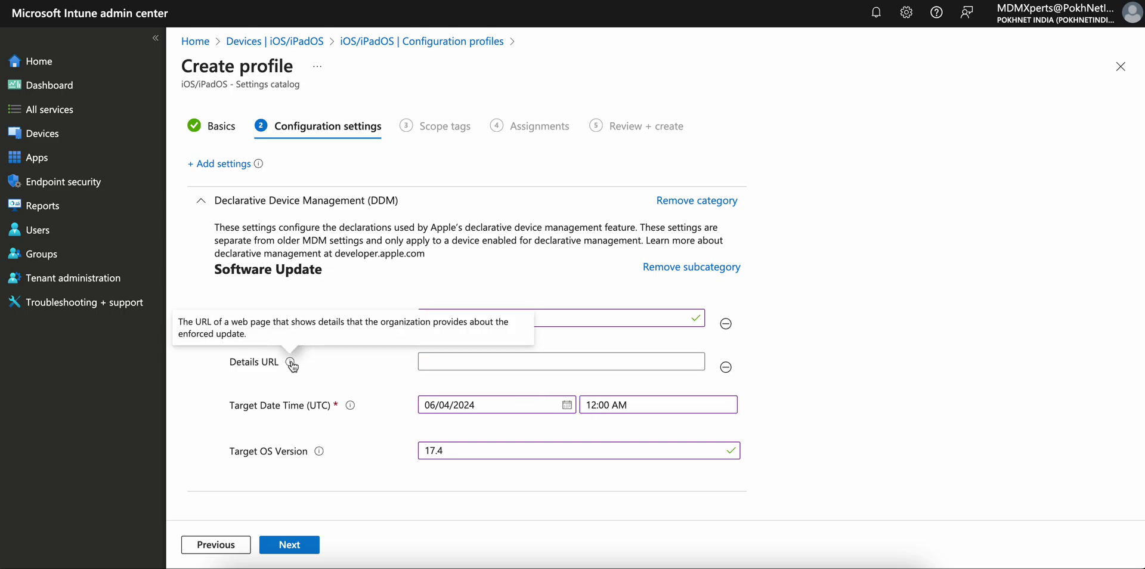
{"action": "left_click", "coordinate": [487, 360]}
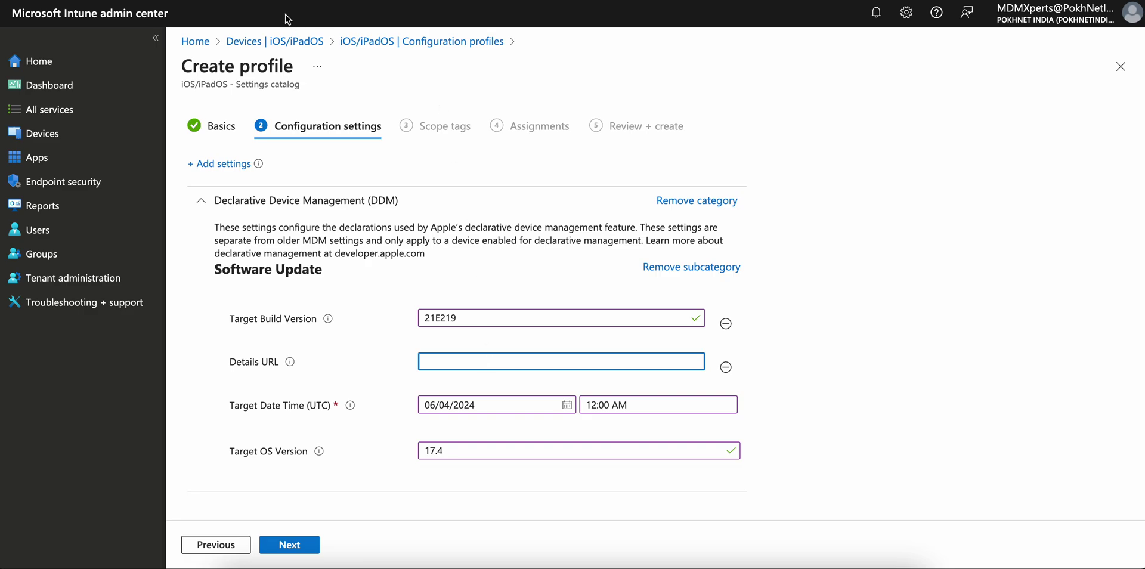
{"action": "key", "text": "ctrl+Tab"}
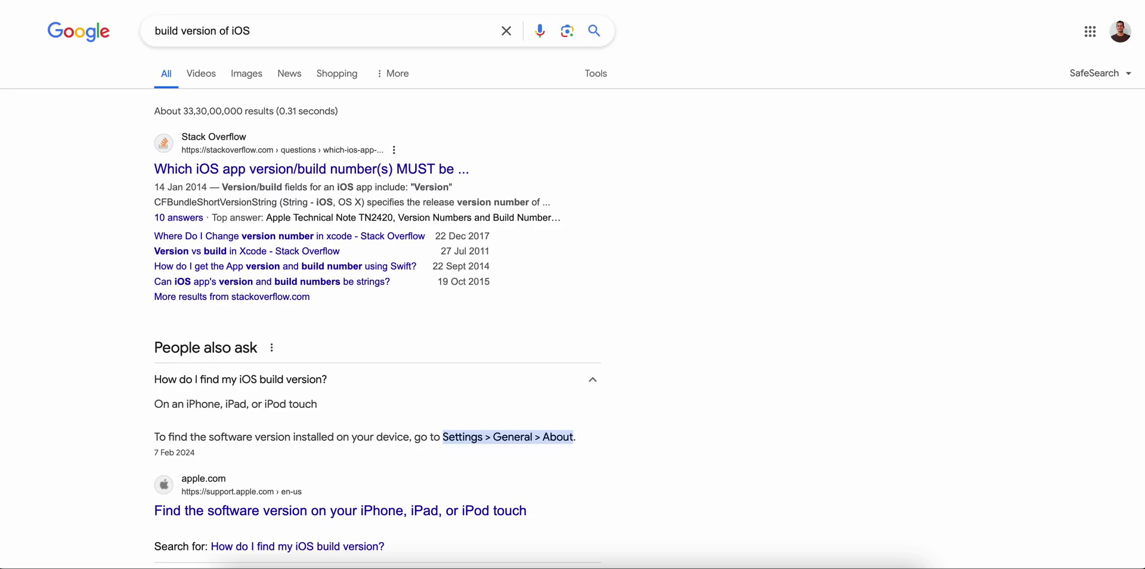
{"action": "left_click", "coordinate": [752, 0]}
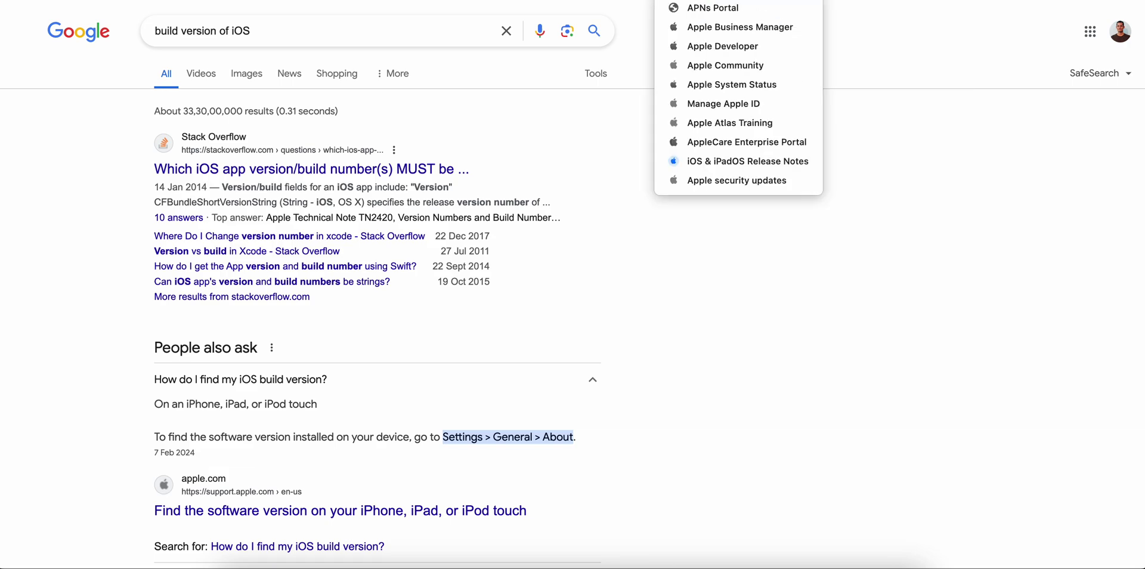
{"action": "mouse_move", "coordinate": [758, 0]}
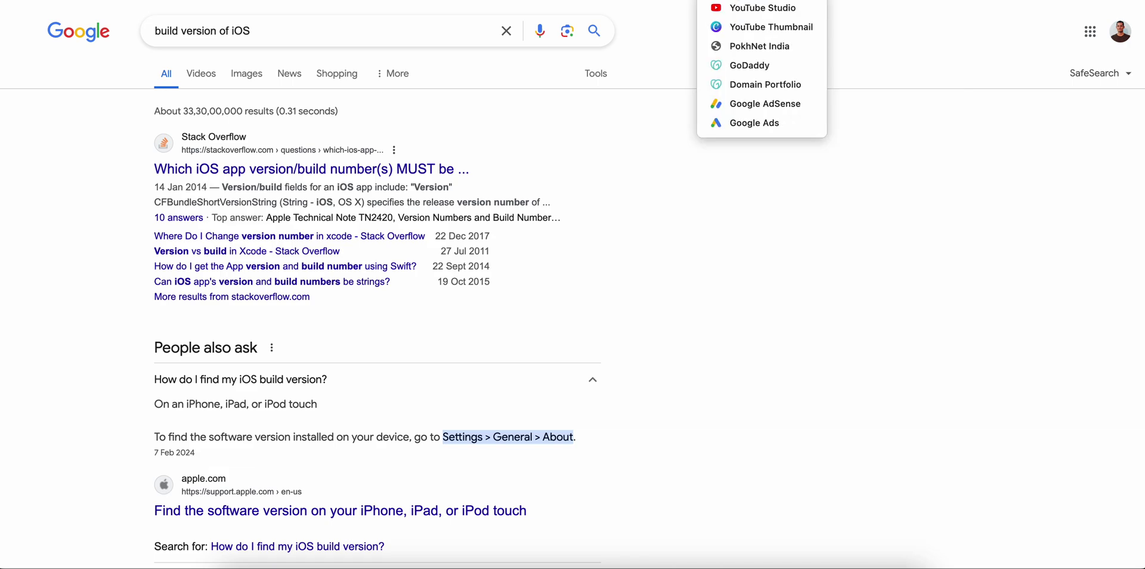
{"action": "mouse_move", "coordinate": [710, 0]}
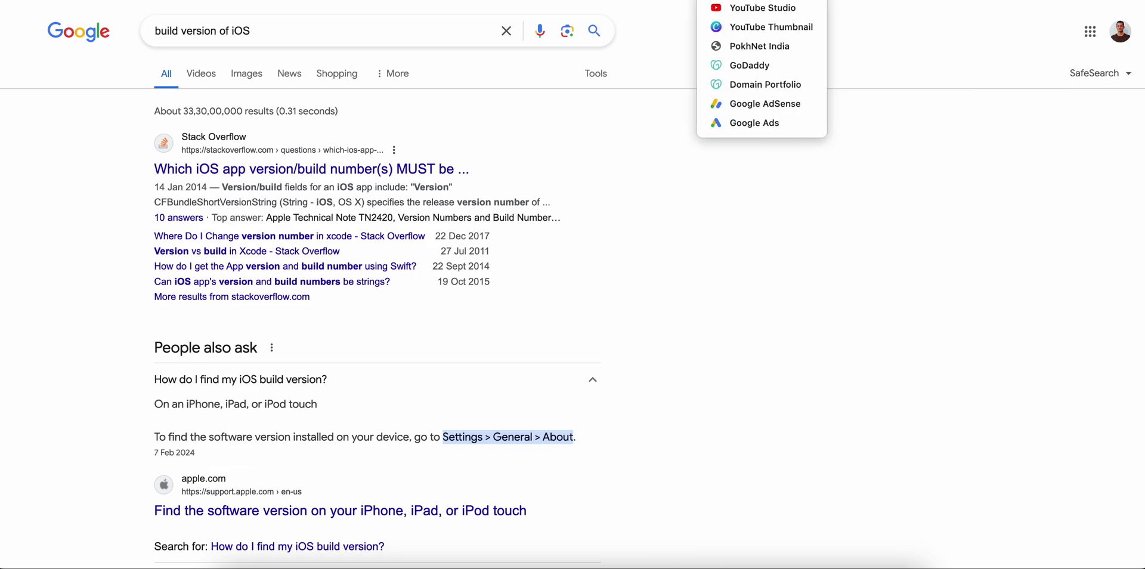
{"action": "left_click", "coordinate": [733, 47]}
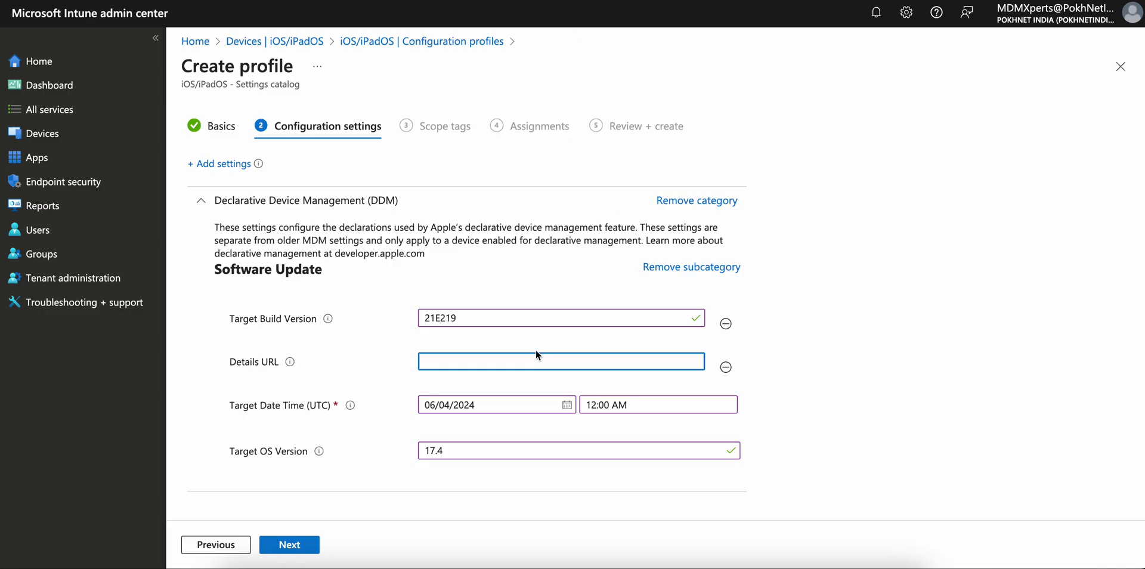
{"action": "type", "text": "https://pokhnet.co.in/"}
{"action": "left_click", "coordinate": [877, 314]}
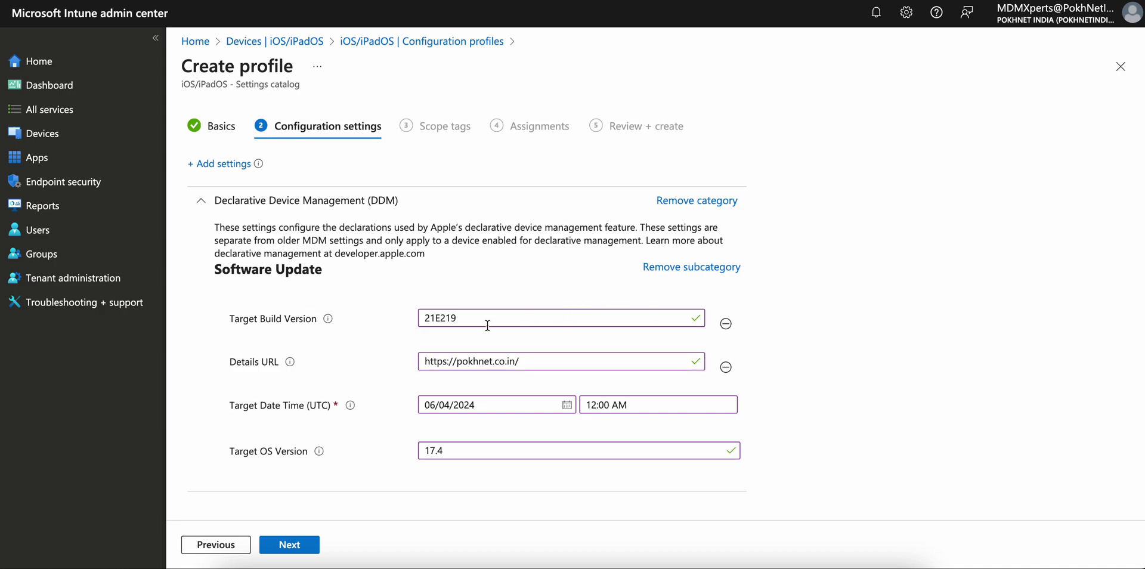
Step: Compare the target build version with the builds in Wikipedia's iOS 17 release history and review the other Software Update values in Intune
{"action": "left_click_drag", "start_coordinate": [490, 325], "coordinate": [372, 325]}
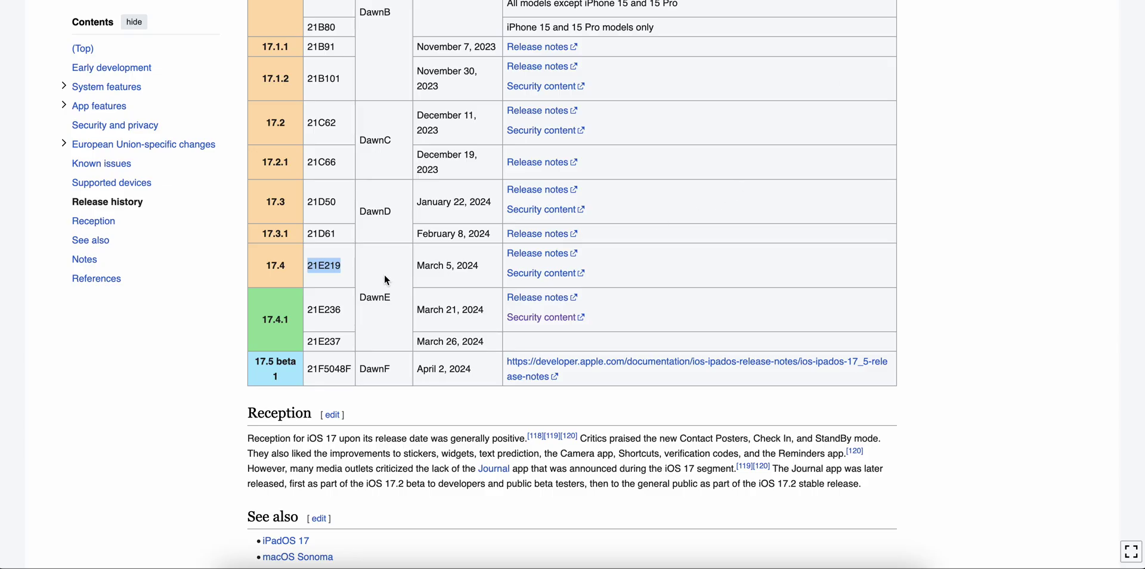
{"action": "scroll", "coordinate": [384, 278], "scroll_direction": "up", "scroll_amount": 3}
{"action": "left_click_drag", "start_coordinate": [337, 376], "coordinate": [344, 396]}
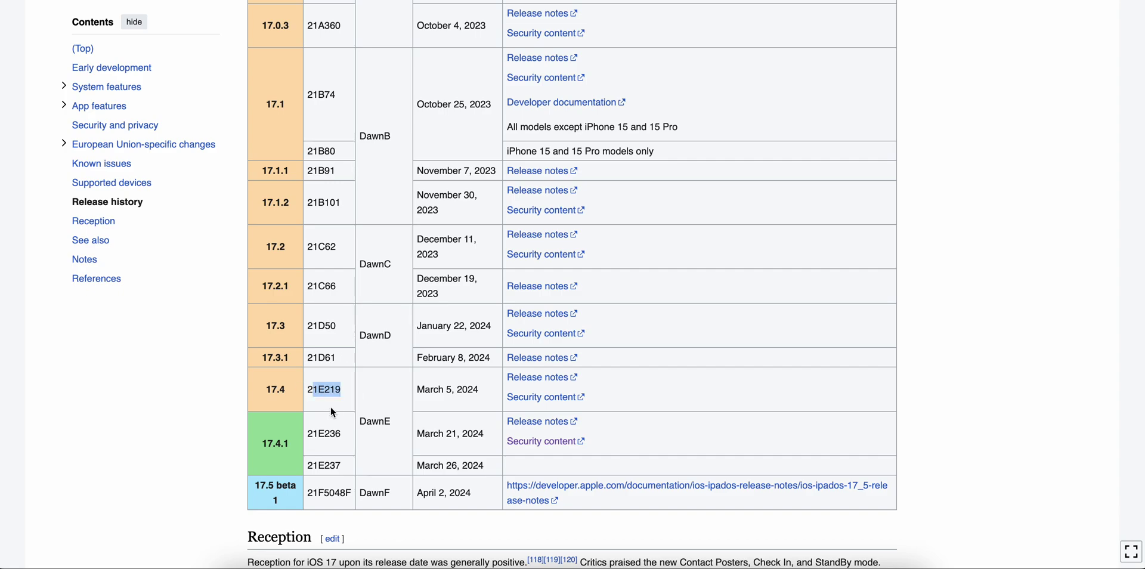
{"action": "left_click_drag", "start_coordinate": [341, 436], "coordinate": [324, 339]}
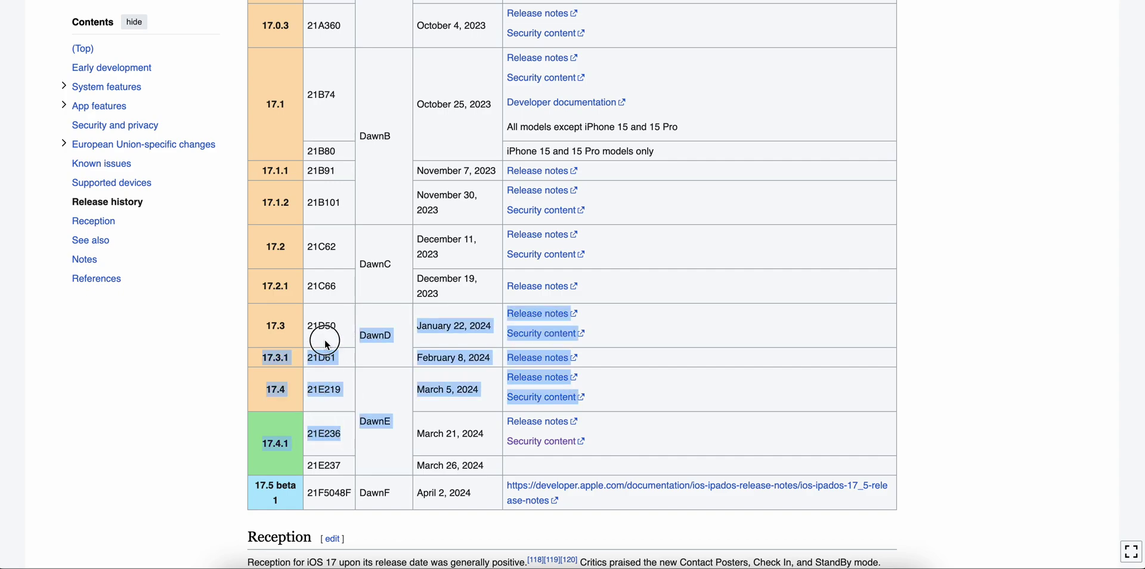
{"action": "scroll", "coordinate": [322, 333], "scroll_direction": "up", "scroll_amount": 10}
{"action": "scroll", "coordinate": [322, 334], "scroll_direction": "up", "scroll_amount": 2}
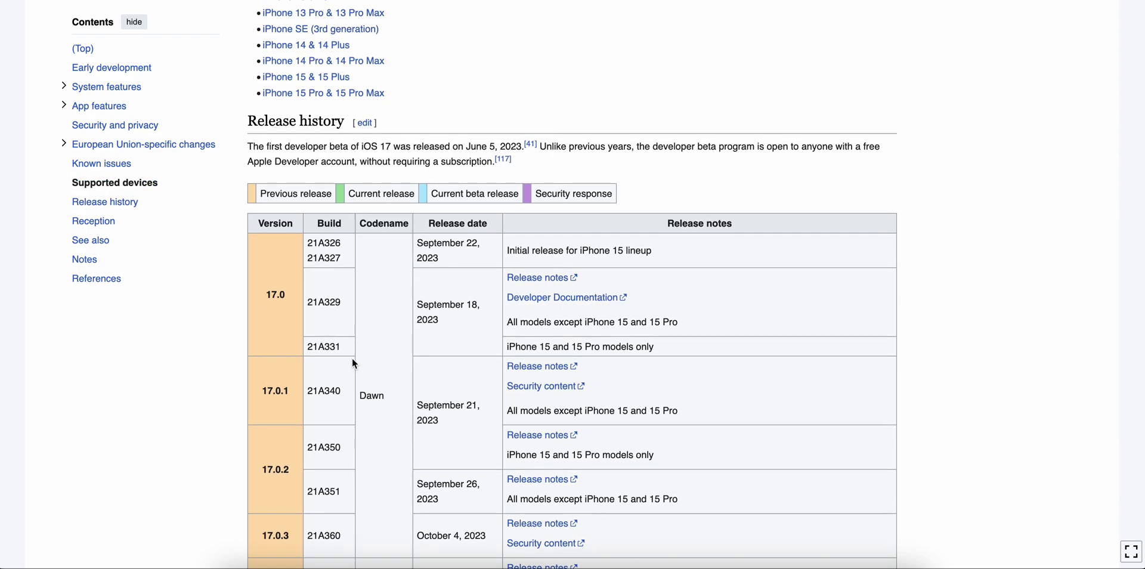
{"action": "scroll", "coordinate": [352, 358], "scroll_direction": "down", "scroll_amount": 12}
{"action": "left_click", "coordinate": [379, 302]}
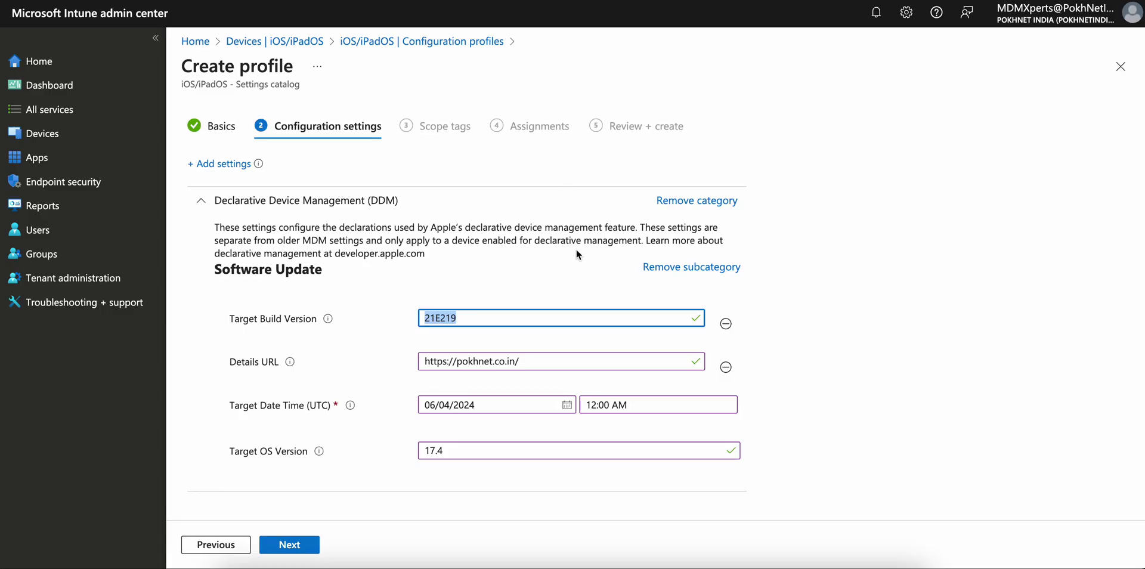
{"action": "left_click", "coordinate": [550, 362]}
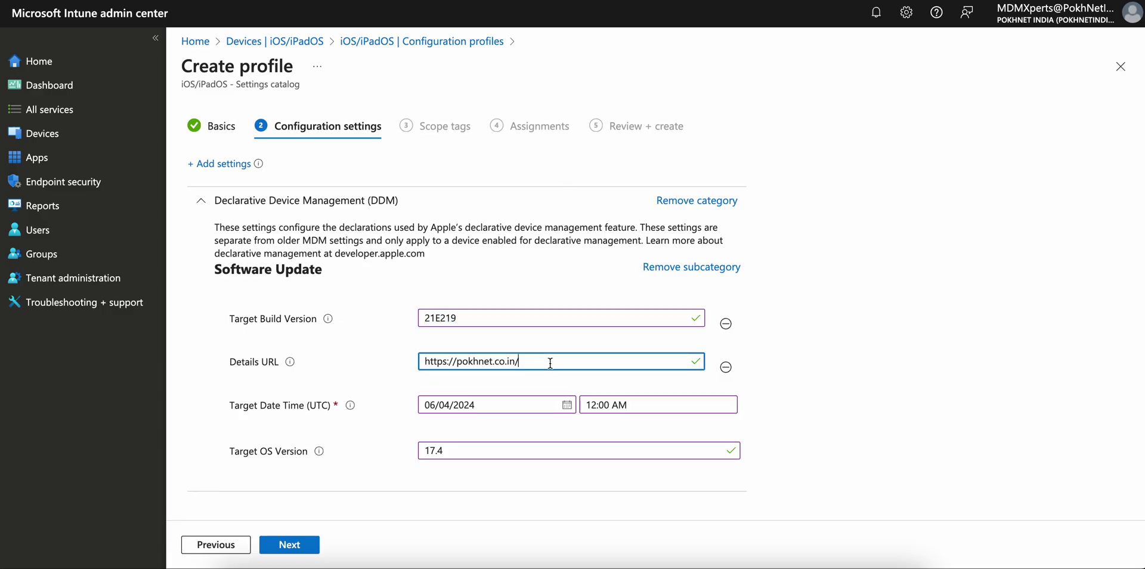
{"action": "left_click", "coordinate": [495, 444]}
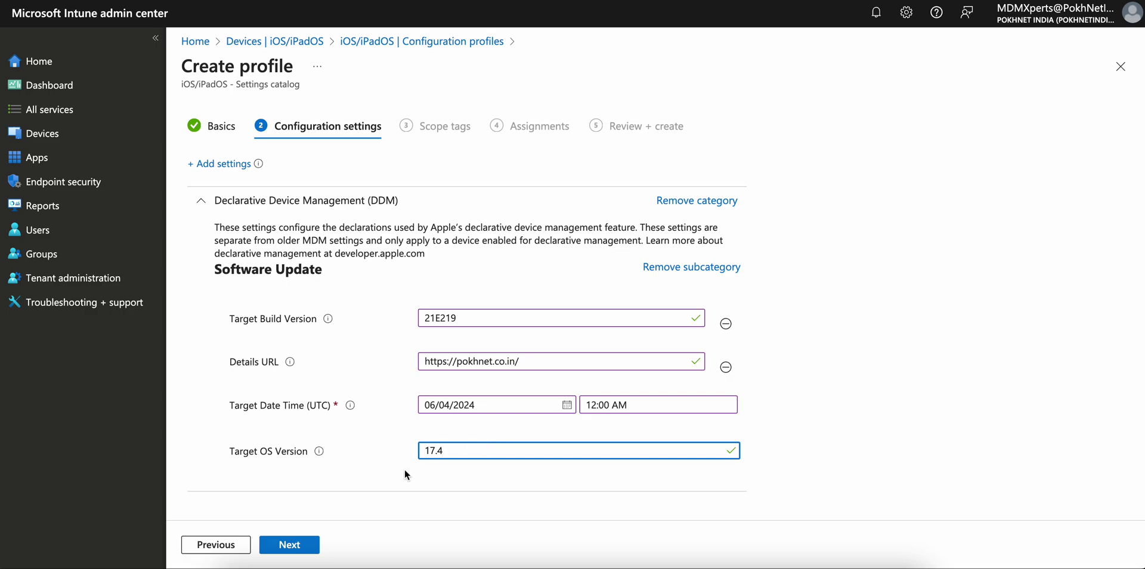
{"action": "mouse_move", "coordinate": [320, 453]}
Step: Continue past the scope tags, assign the profile to all devices and proceed to its review summary
{"action": "left_click", "coordinate": [281, 545]}
{"action": "left_click", "coordinate": [306, 552]}
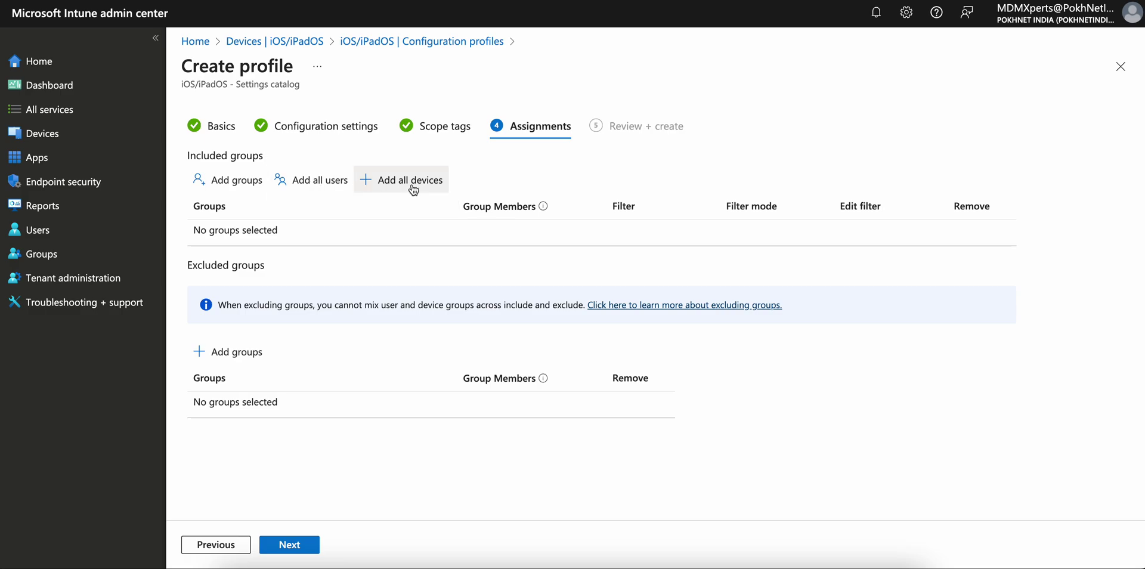
{"action": "left_click", "coordinate": [403, 180]}
{"action": "left_click", "coordinate": [308, 550]}
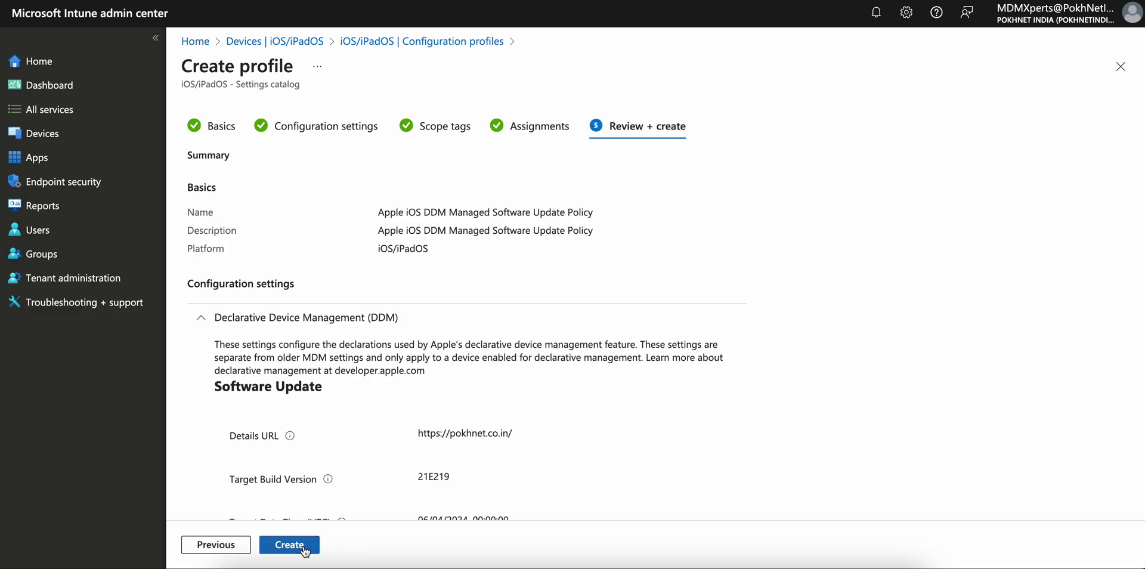
Step: Create the Apple iOS DDM Managed Software Update Policy, refresh the configuration profiles list and widen its policy name column
{"action": "left_click", "coordinate": [303, 547]}
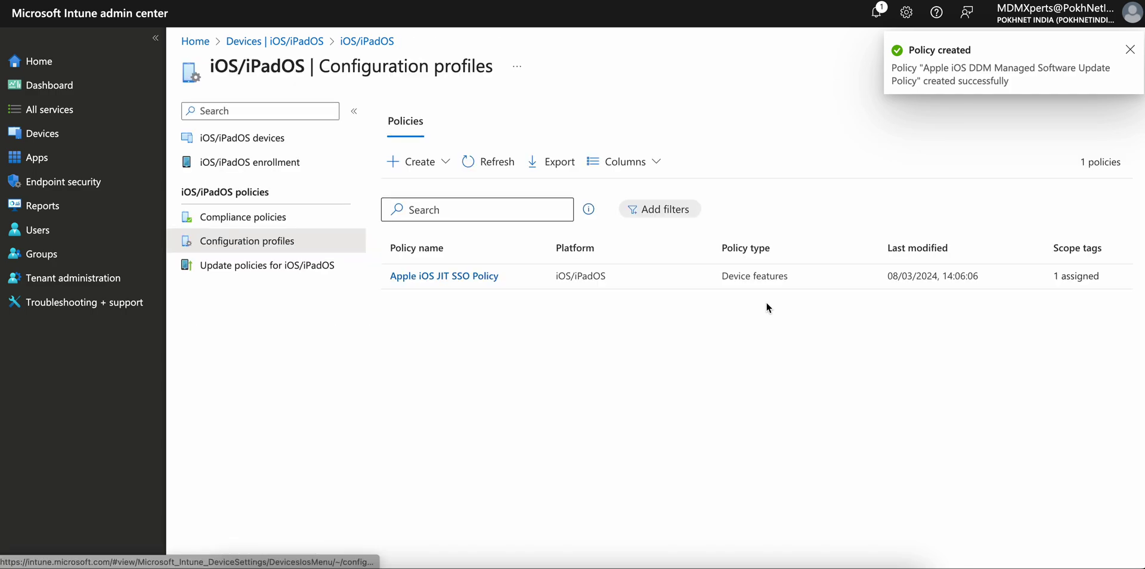
{"action": "left_click", "coordinate": [498, 161]}
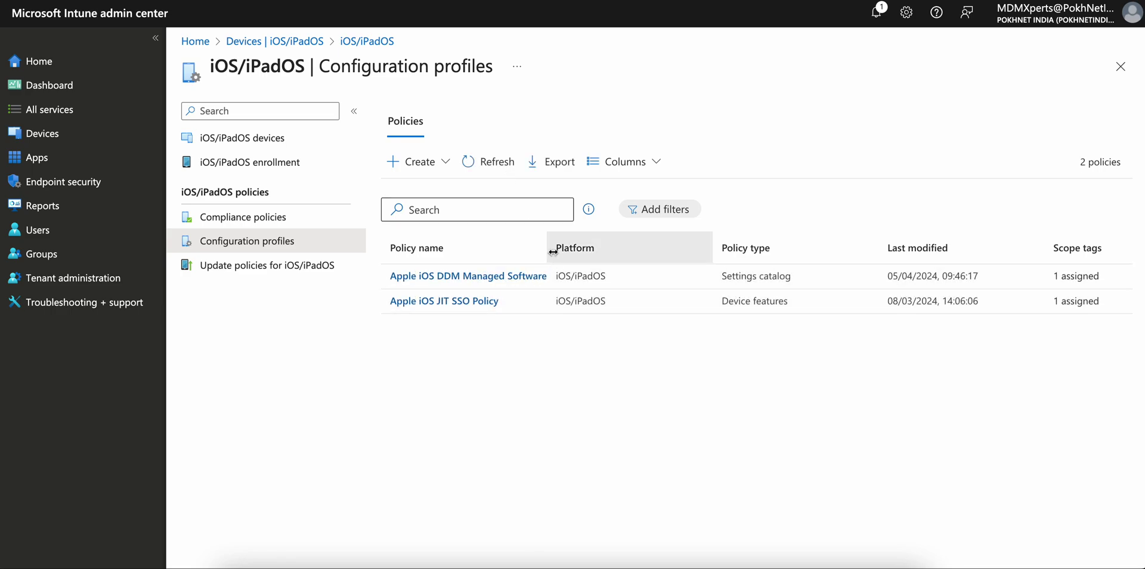
{"action": "left_click_drag", "start_coordinate": [550, 247], "coordinate": [662, 247]}
Step: Open the Apple iOS DDM Managed Software Update Policy and review its assignments and the target build, date, OS version and details URL
{"action": "left_click", "coordinate": [555, 278]}
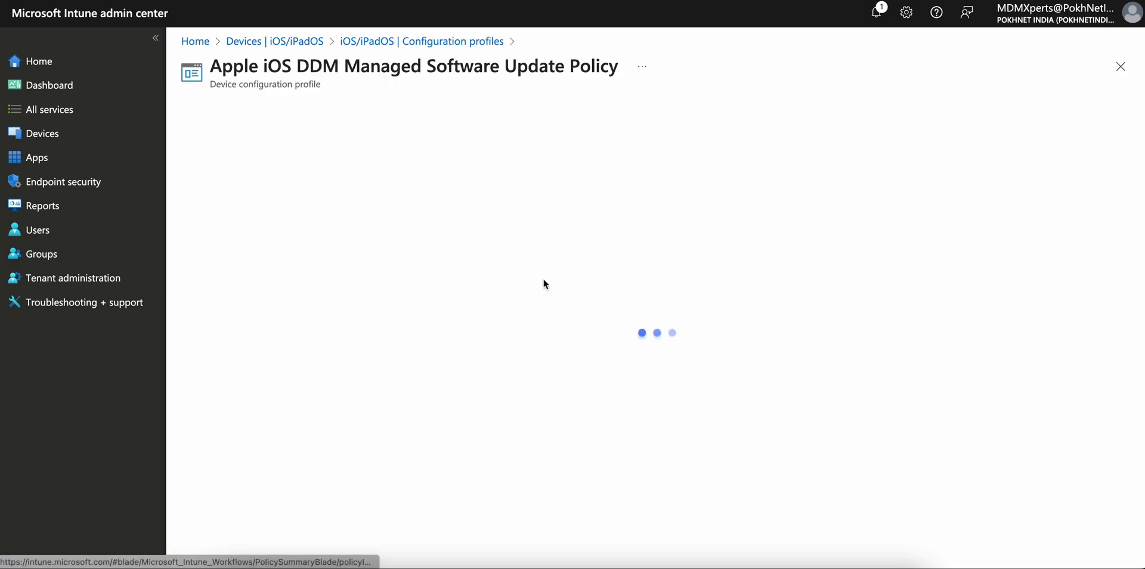
{"action": "scroll", "coordinate": [552, 247], "scroll_direction": "down", "scroll_amount": 7}
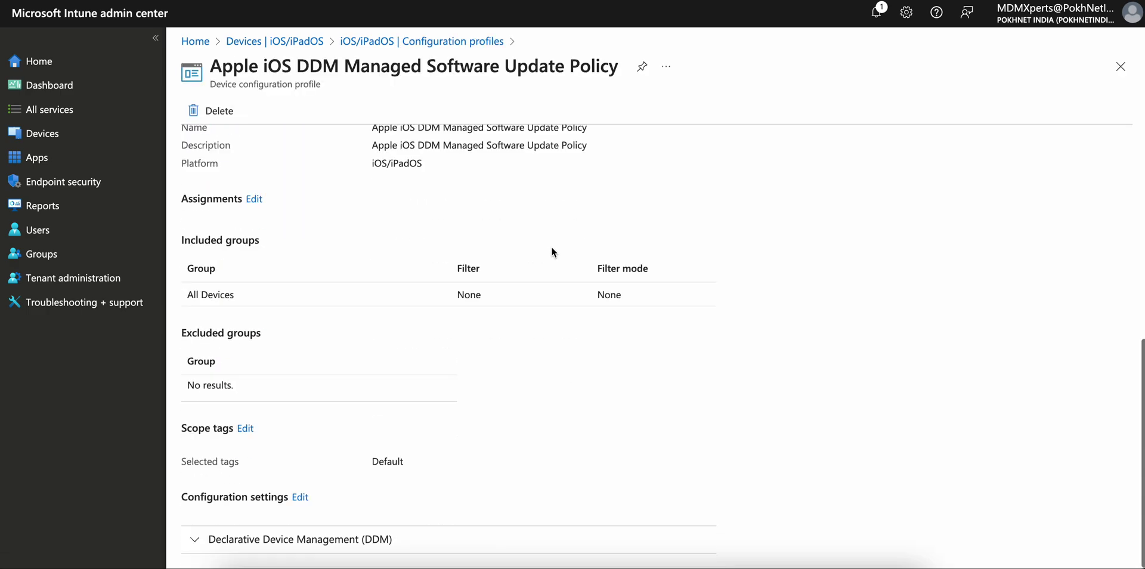
{"action": "left_click", "coordinate": [408, 528]}
{"action": "scroll", "coordinate": [601, 387], "scroll_direction": "down", "scroll_amount": 5}
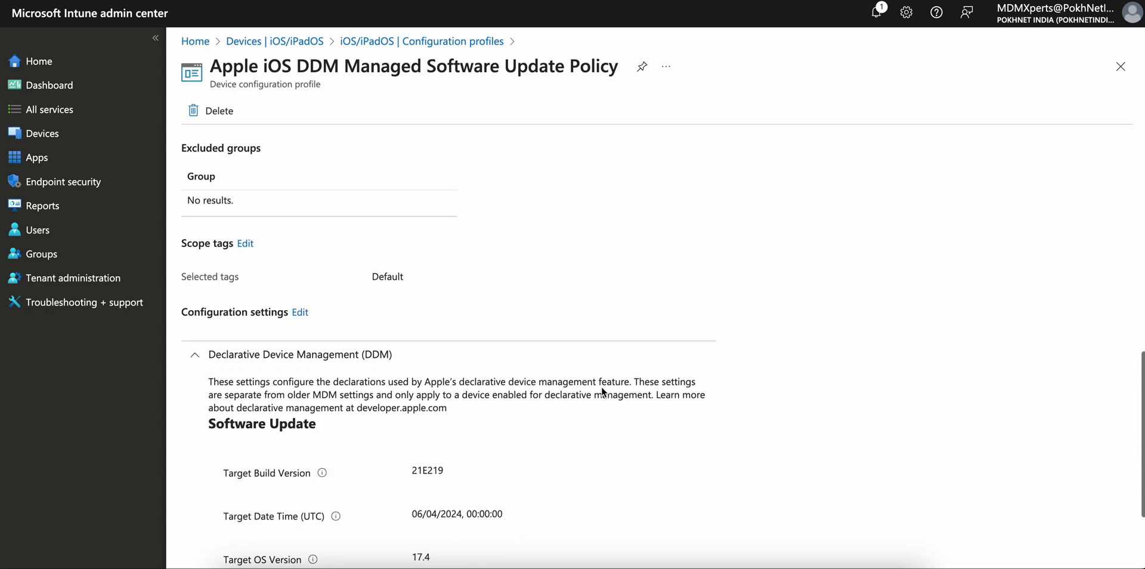
{"action": "left_click_drag", "start_coordinate": [453, 340], "coordinate": [393, 341]}
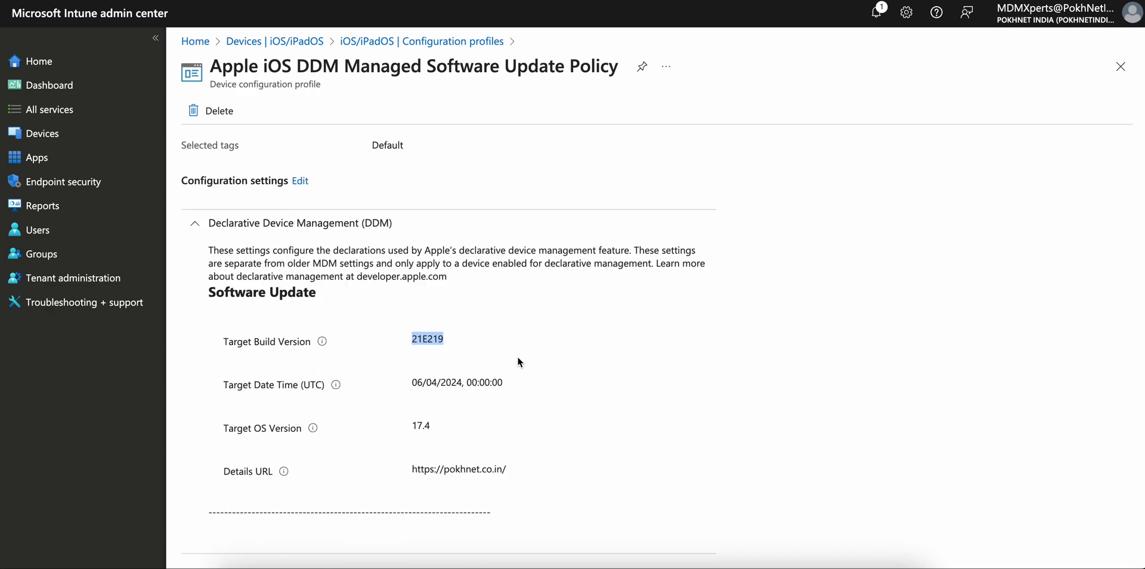
{"action": "left_click_drag", "start_coordinate": [524, 382], "coordinate": [411, 383]}
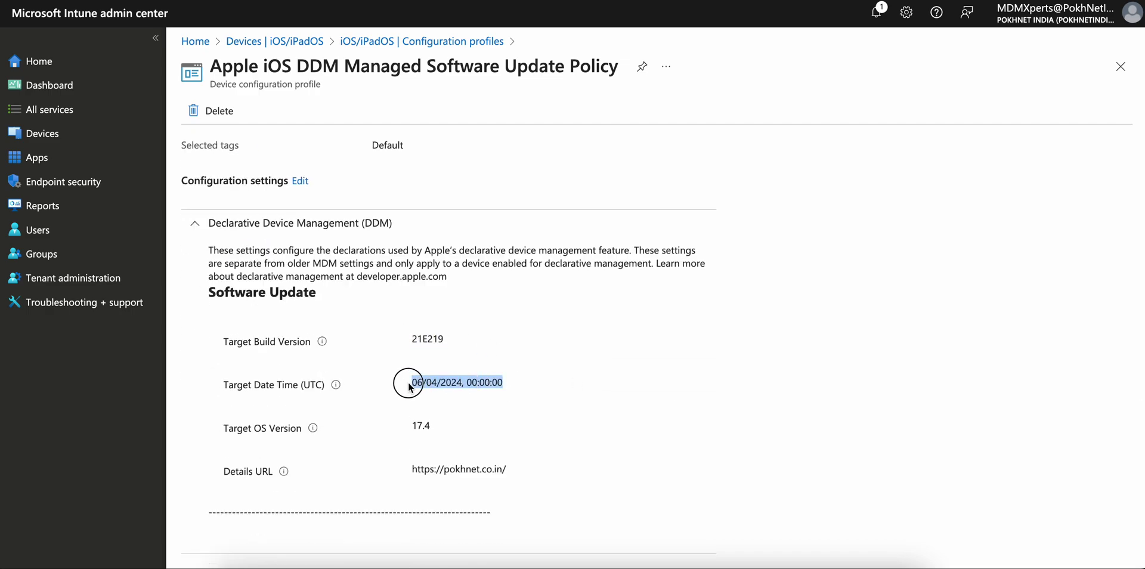
{"action": "left_click_drag", "start_coordinate": [454, 430], "coordinate": [370, 427]}
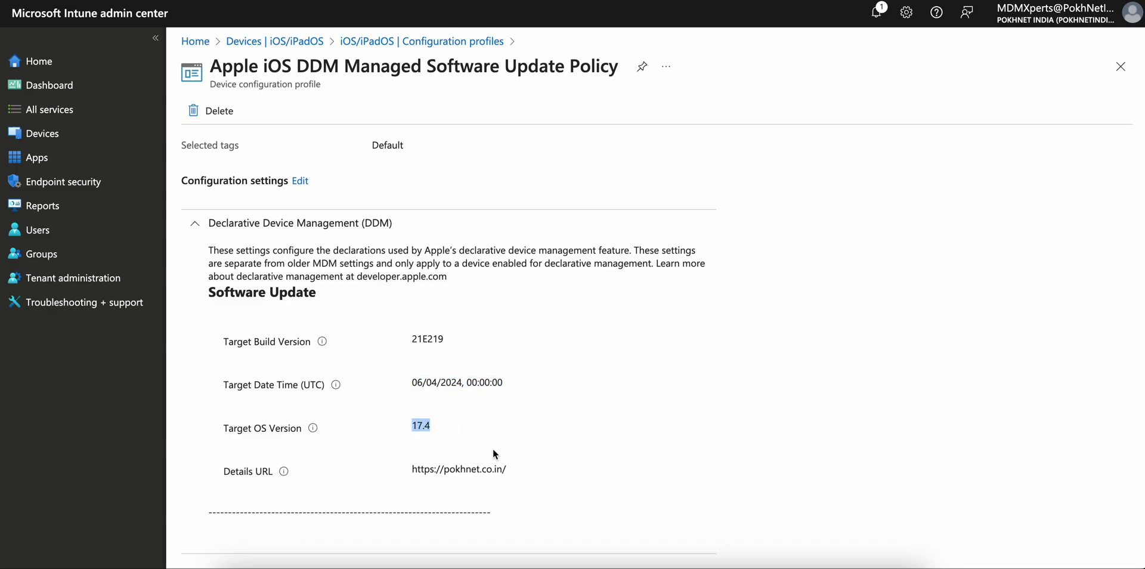
{"action": "left_click_drag", "start_coordinate": [513, 469], "coordinate": [363, 470]}
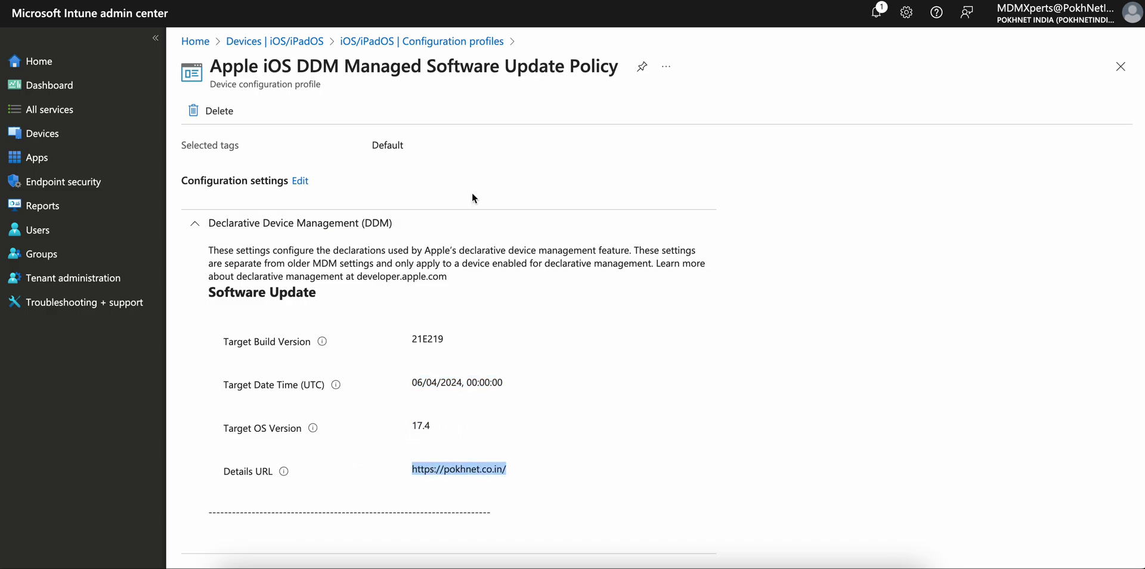
{"action": "scroll", "coordinate": [471, 192], "scroll_direction": "up", "scroll_amount": 12}
{"action": "scroll", "coordinate": [471, 192], "scroll_direction": "down", "scroll_amount": 9}
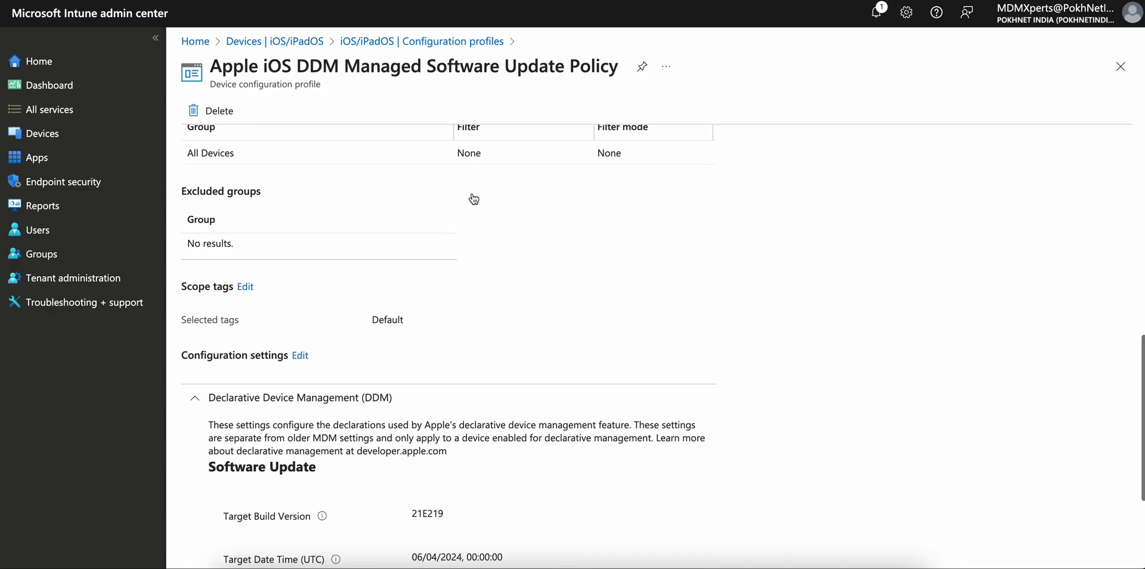
{"action": "scroll", "coordinate": [474, 199], "scroll_direction": "down", "scroll_amount": 3}
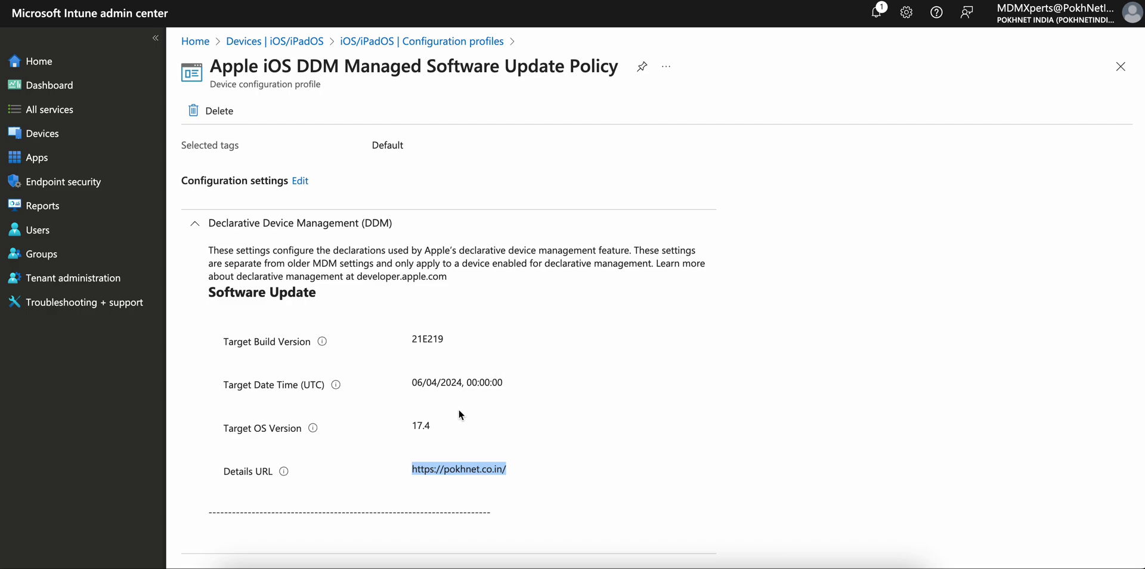
Step: Examine the policy's target OS and build versions and the Declarative Device Management description, including its developer.apple.com reference and device requirement
{"action": "left_click_drag", "start_coordinate": [433, 426], "coordinate": [412, 430]}
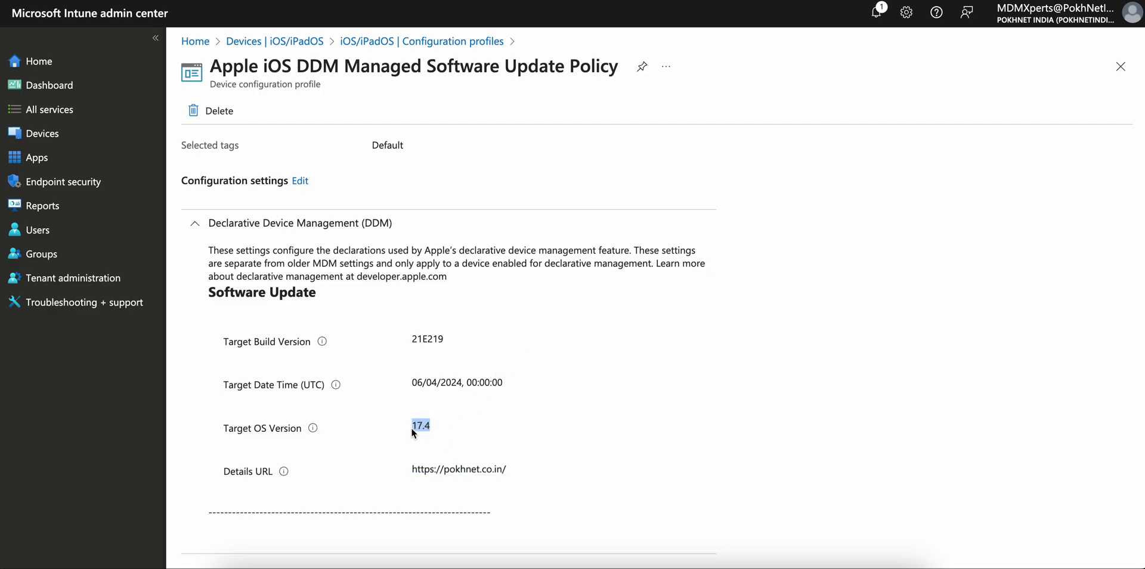
{"action": "left_click", "coordinate": [469, 426]}
{"action": "left_click_drag", "start_coordinate": [449, 425], "coordinate": [409, 427]}
{"action": "left_click", "coordinate": [471, 424]}
{"action": "left_click", "coordinate": [419, 431]}
{"action": "left_click", "coordinate": [460, 336]}
{"action": "double_click", "coordinate": [460, 336]}
{"action": "left_click", "coordinate": [542, 325]}
{"action": "left_click_drag", "start_coordinate": [481, 279], "coordinate": [359, 279]}
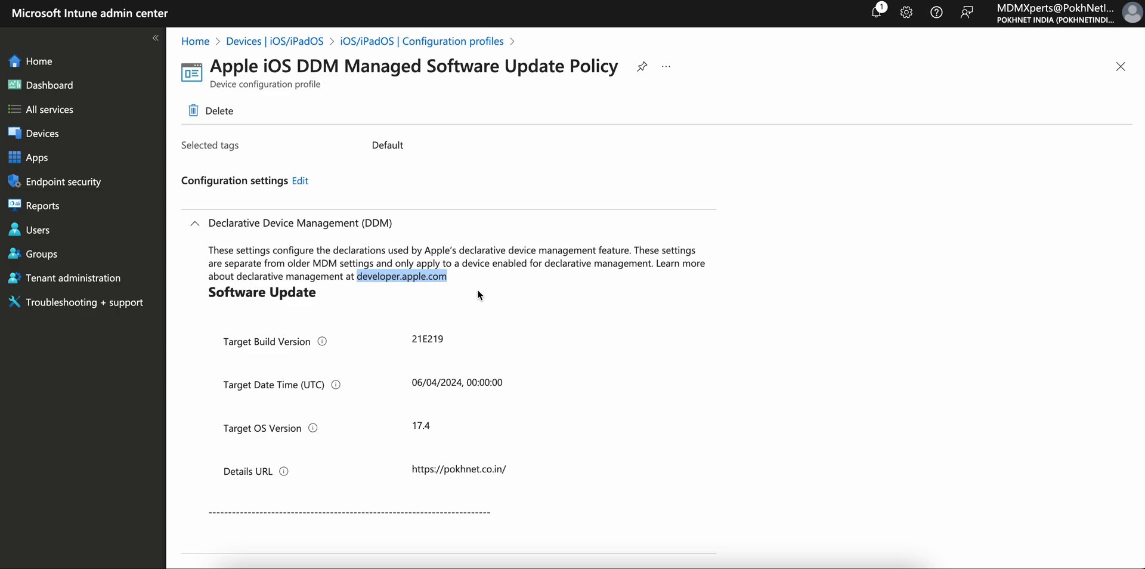
{"action": "left_click_drag", "start_coordinate": [289, 265], "coordinate": [622, 263]}
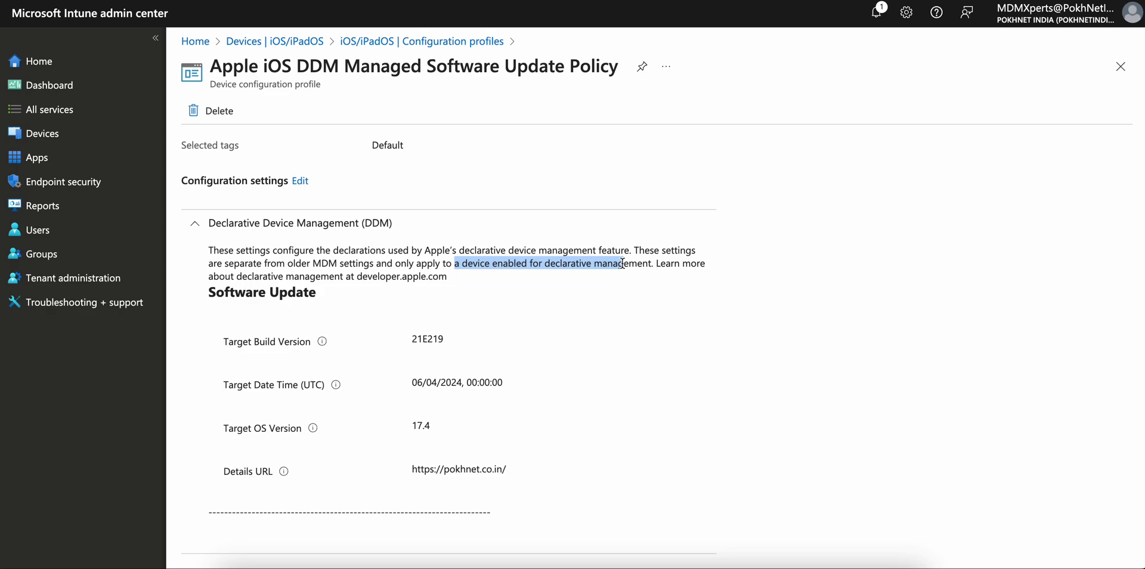
Step: Check the update policies for iOS/iPadOS and return to the configuration profiles
{"action": "left_click", "coordinate": [410, 41]}
{"action": "left_click", "coordinate": [294, 265]}
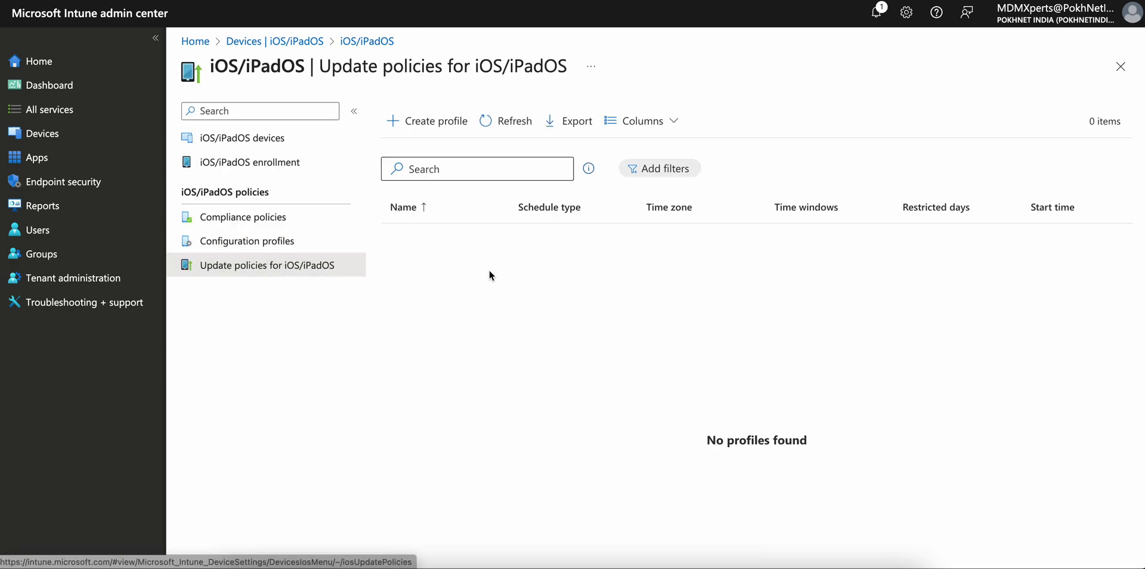
{"action": "left_click", "coordinate": [335, 249]}
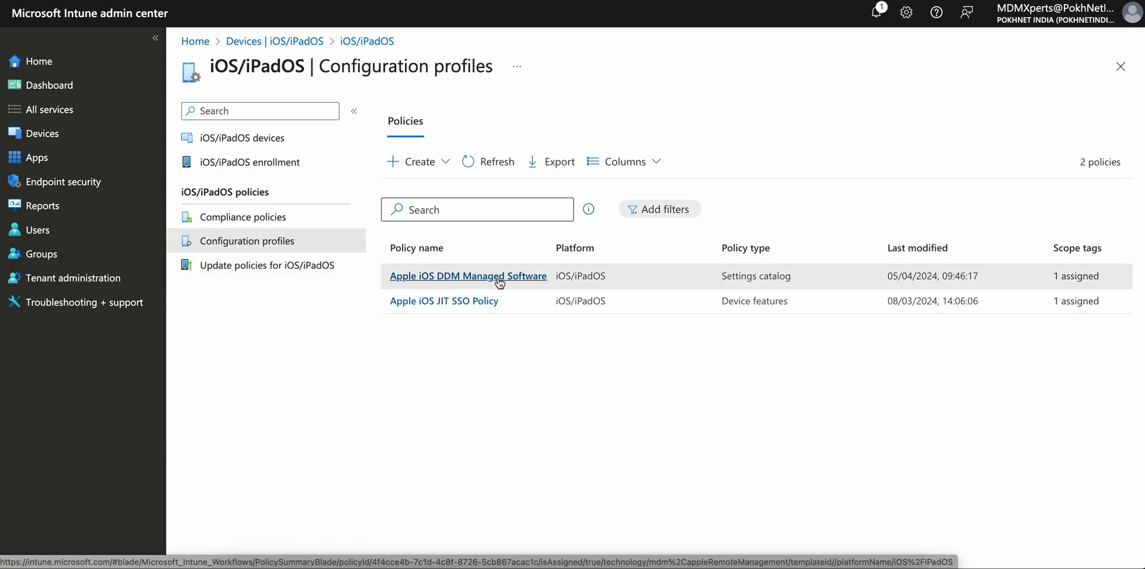
Step: Reopen the Apple iOS DDM Managed Software Update Policy and read which devices its Declarative Device Management settings apply to
{"action": "left_click", "coordinate": [500, 278]}
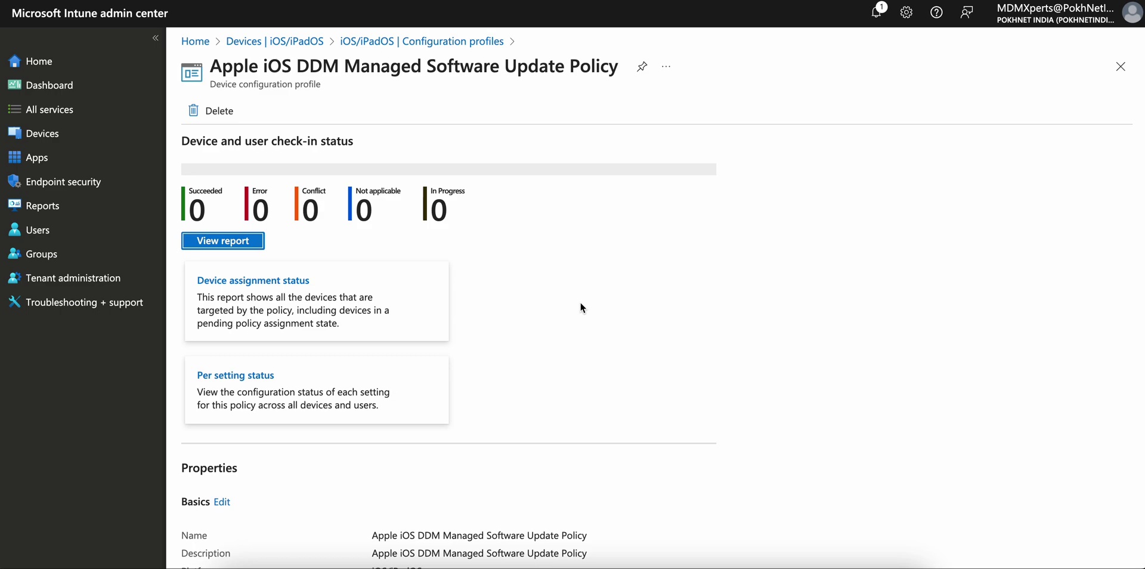
{"action": "scroll", "coordinate": [579, 302], "scroll_direction": "down", "scroll_amount": 7}
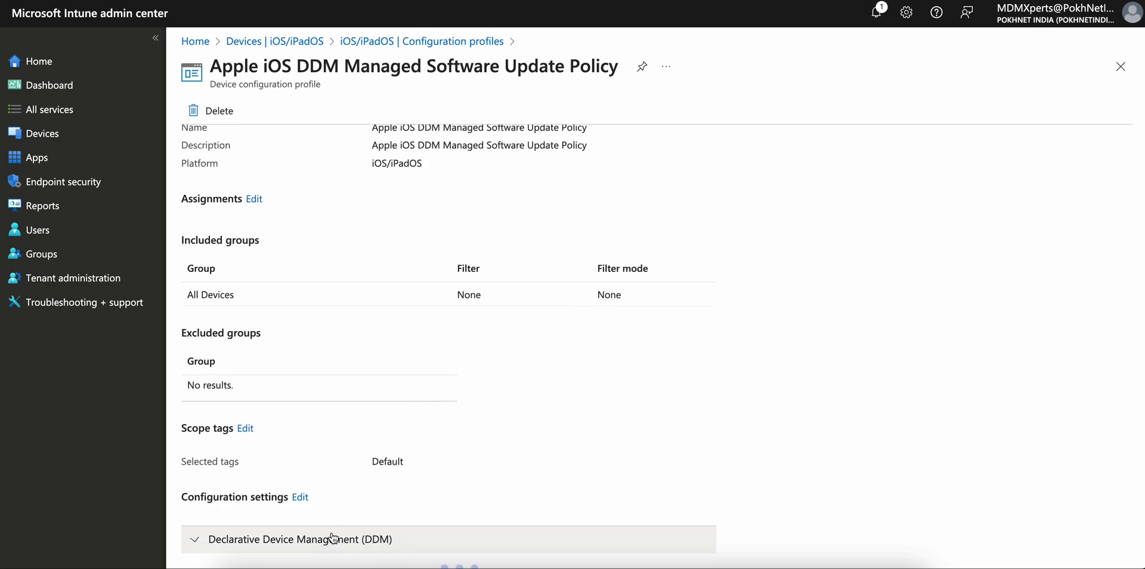
{"action": "left_click", "coordinate": [332, 538]}
{"action": "scroll", "coordinate": [462, 380], "scroll_direction": "down", "scroll_amount": 5}
{"action": "left_click_drag", "start_coordinate": [407, 263], "coordinate": [508, 265]}
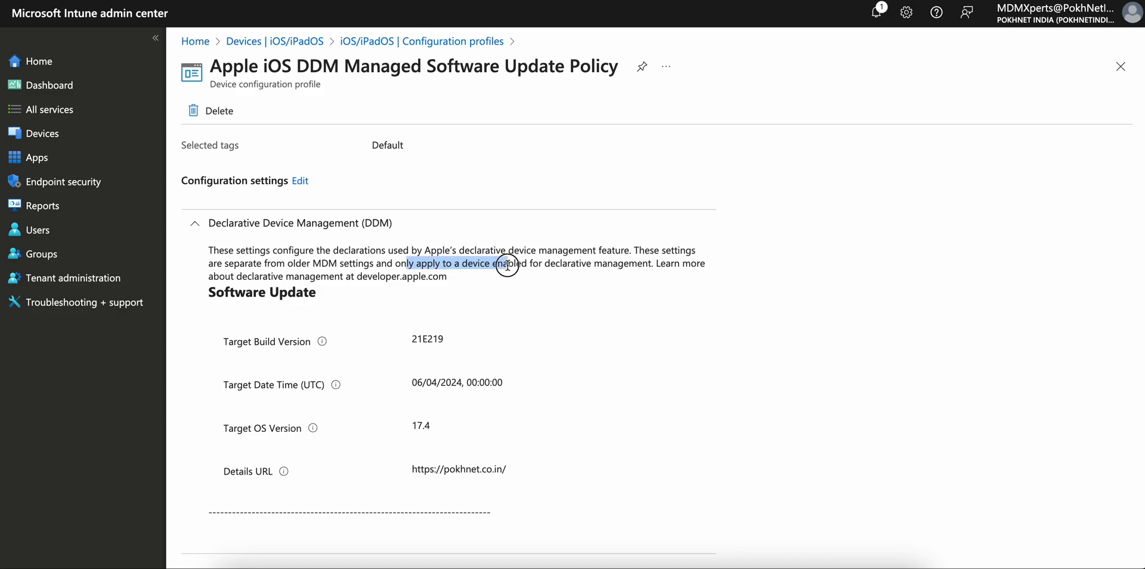
{"action": "left_click_drag", "start_coordinate": [636, 264], "coordinate": [540, 264]}
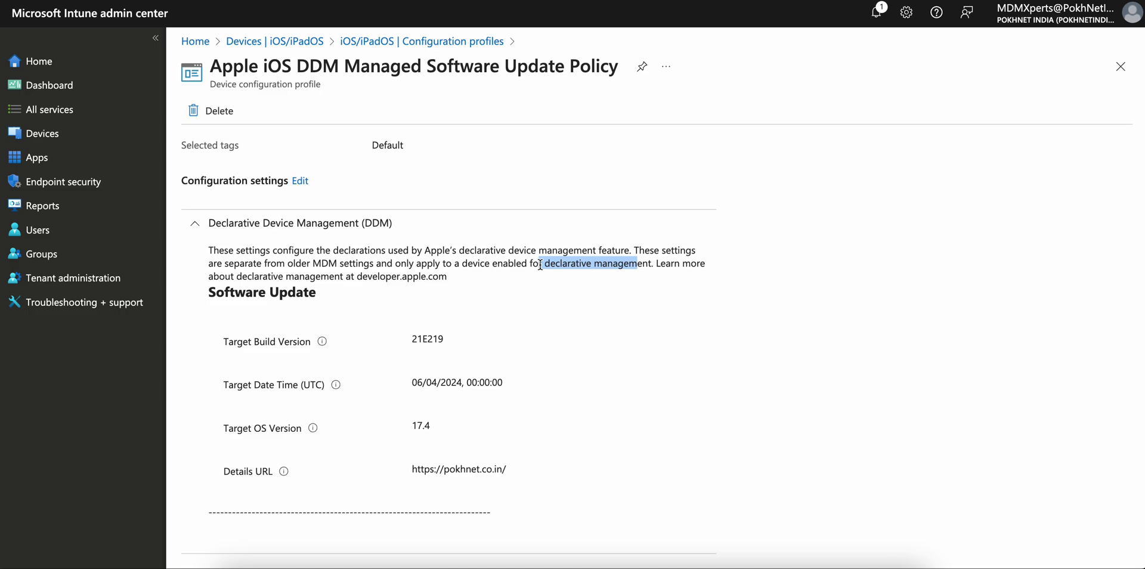
{"action": "left_click_drag", "start_coordinate": [323, 66], "coordinate": [524, 71]}
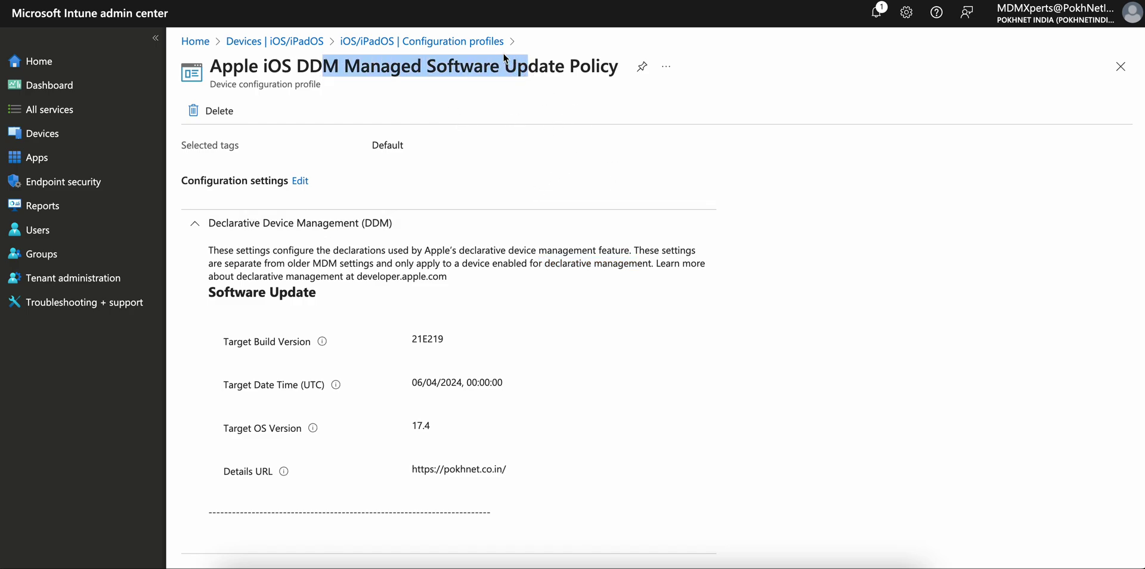
Step: Compare the iOS/iPadOS update policies page with the Software Update settings in the Apple iOS DDM Managed Software Update Policy
{"action": "left_click", "coordinate": [455, 41]}
{"action": "left_click", "coordinate": [300, 272]}
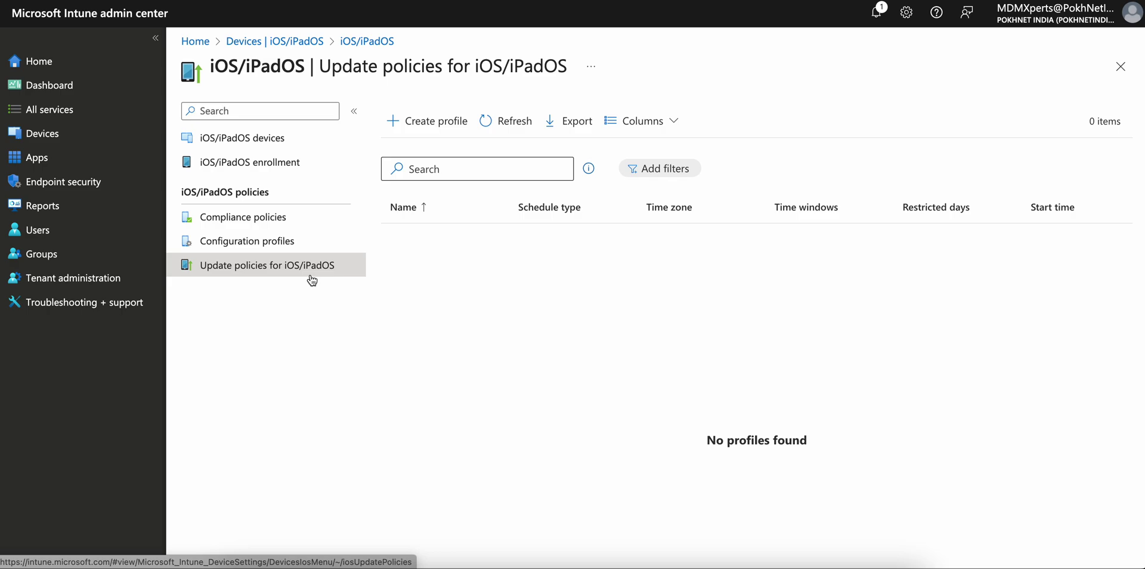
{"action": "left_click", "coordinate": [302, 246]}
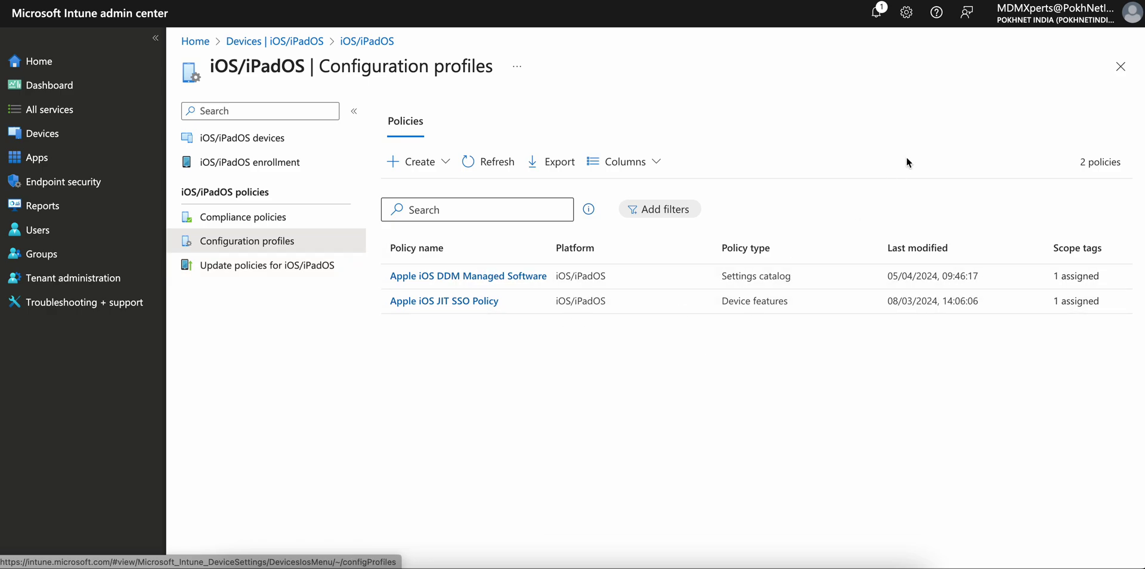
{"action": "left_click", "coordinate": [477, 279]}
{"action": "scroll", "coordinate": [564, 277], "scroll_direction": "down", "scroll_amount": 7}
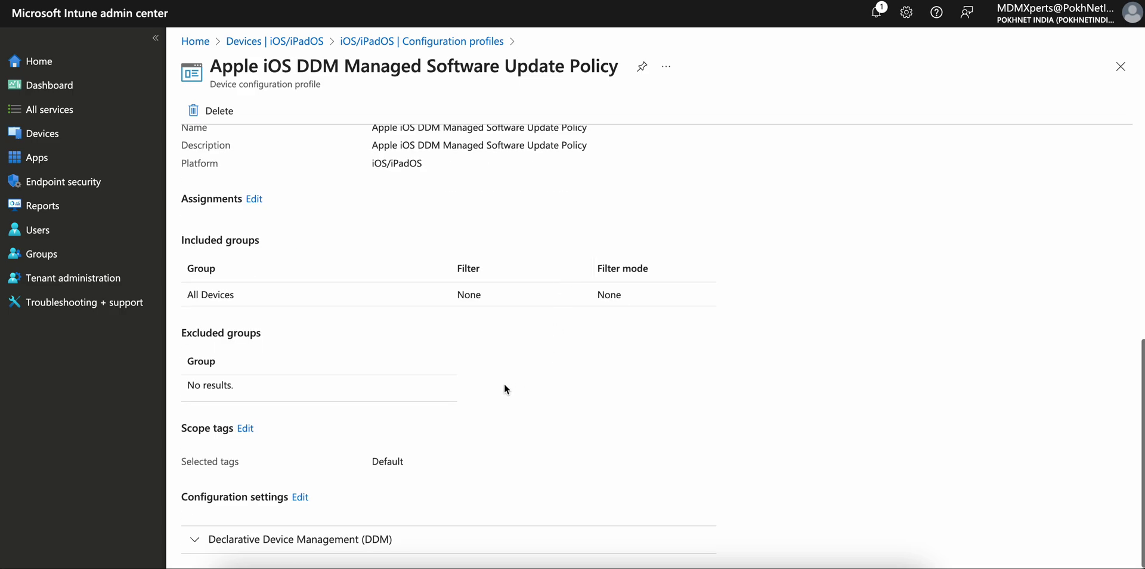
{"action": "left_click", "coordinate": [415, 528]}
{"action": "scroll", "coordinate": [498, 427], "scroll_direction": "down", "scroll_amount": 5}
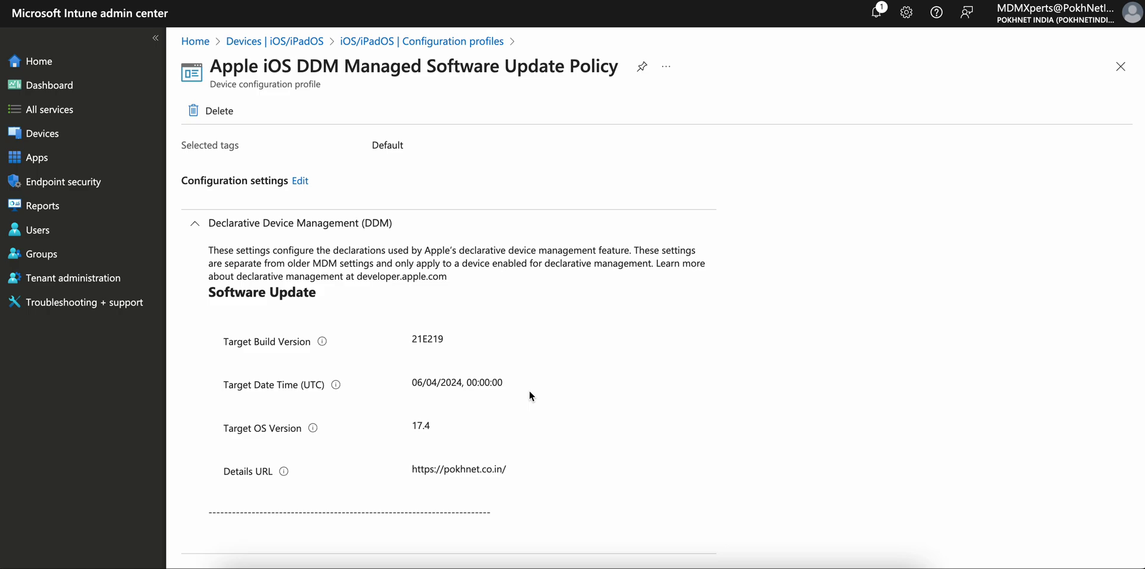
Step: Leave the policy, view the iOS/iPadOS update policies again and go back to the configuration profiles list
{"action": "left_click", "coordinate": [411, 41]}
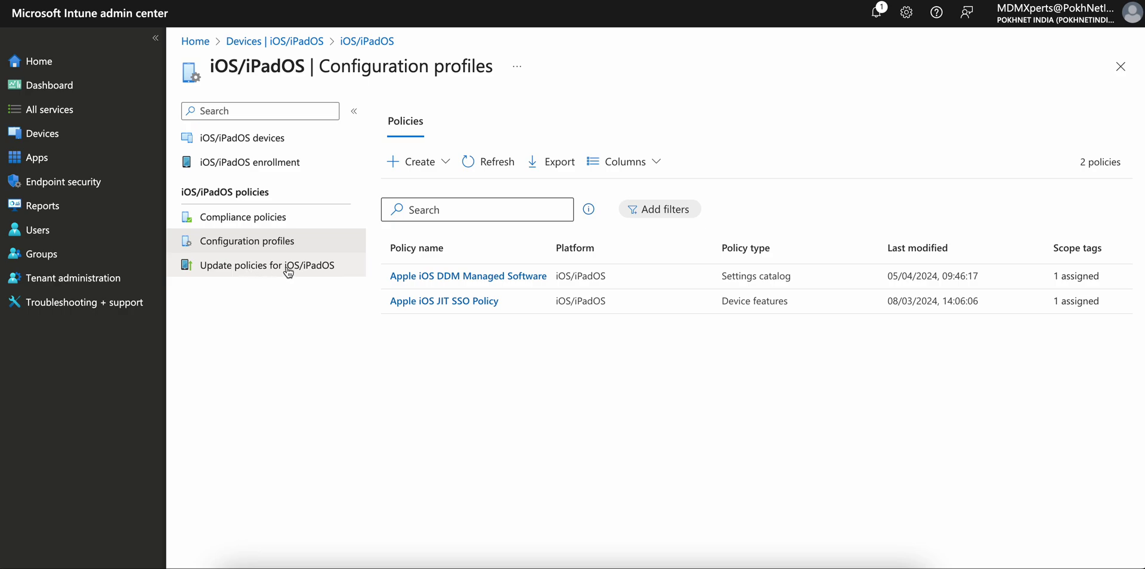
{"action": "left_click", "coordinate": [307, 268]}
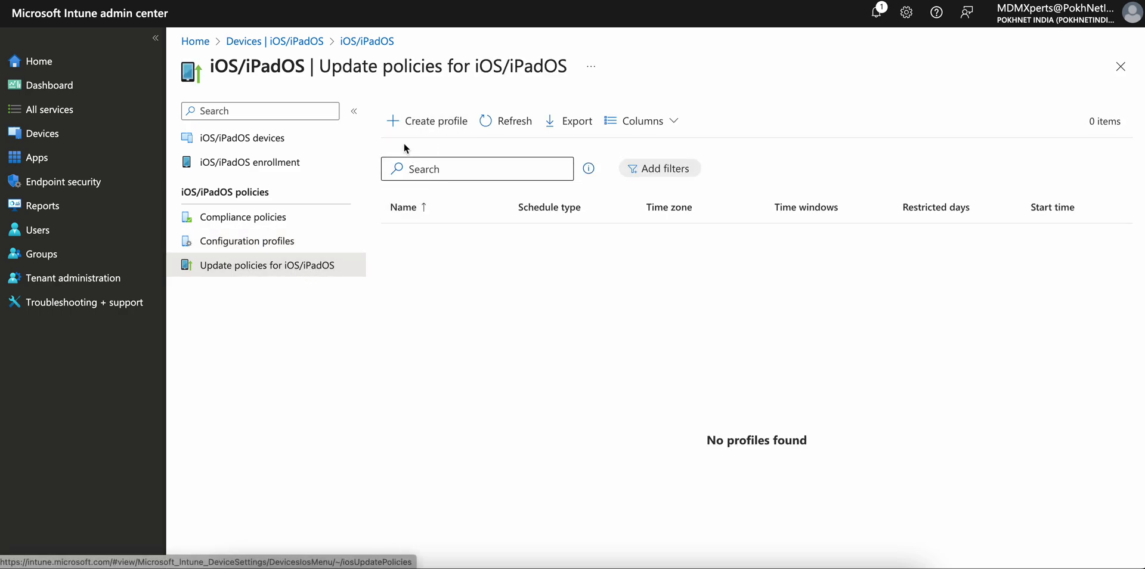
{"action": "left_click", "coordinate": [304, 242]}
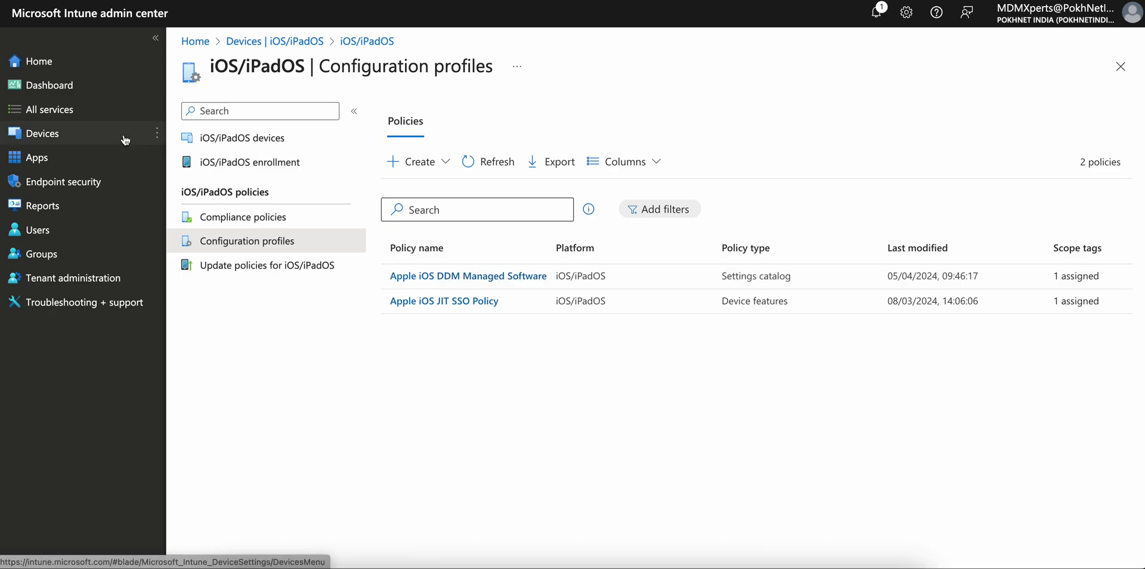
Step: View the iOS update installation failures report in device monitoring and return to the list of monitoring reports
{"action": "left_click", "coordinate": [99, 135]}
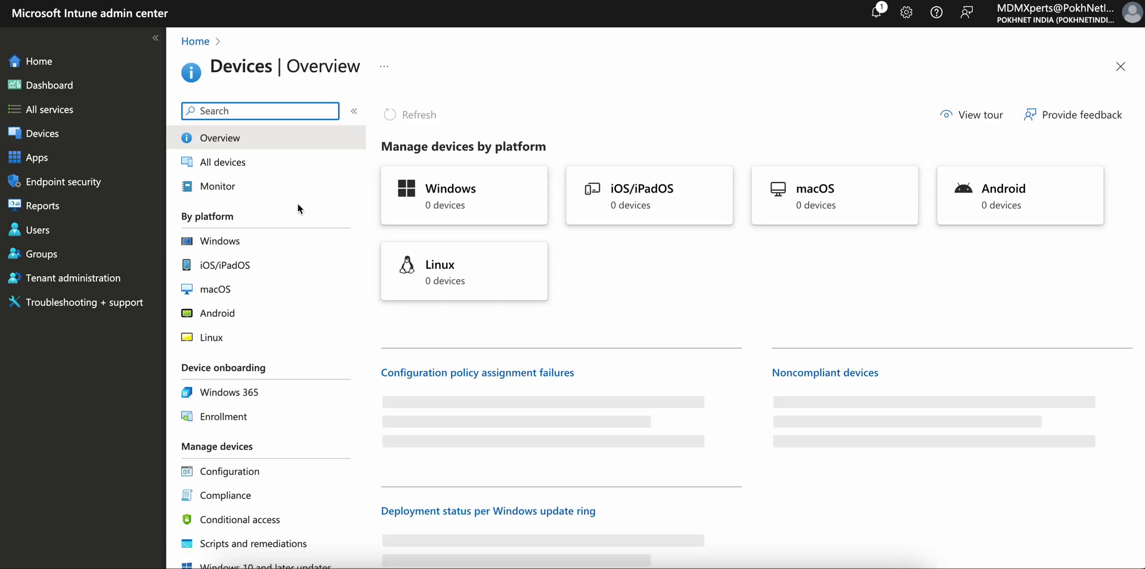
{"action": "left_click", "coordinate": [266, 187]}
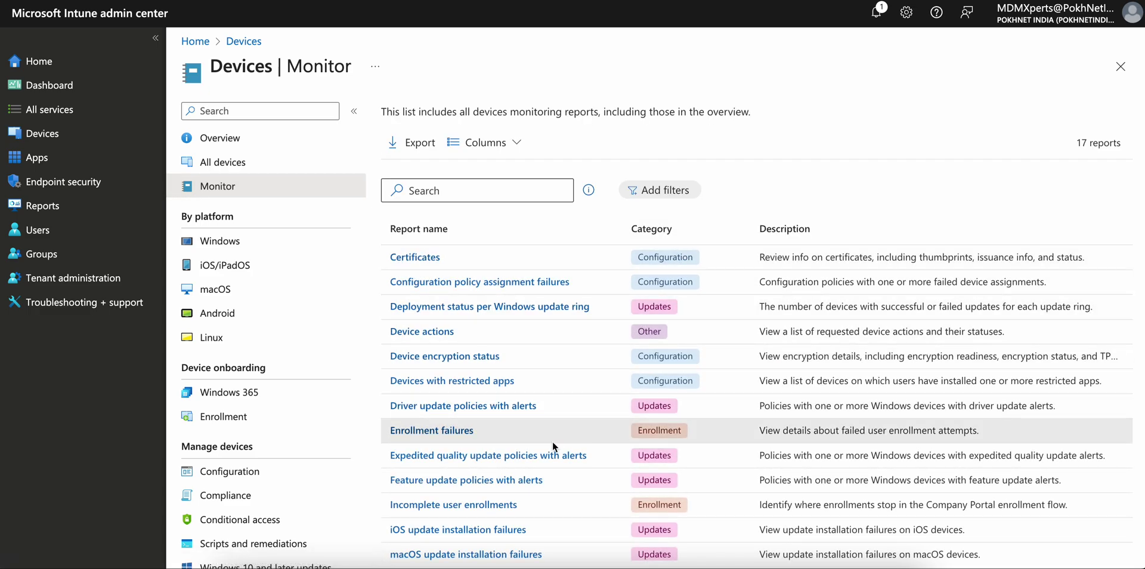
{"action": "left_click", "coordinate": [468, 534]}
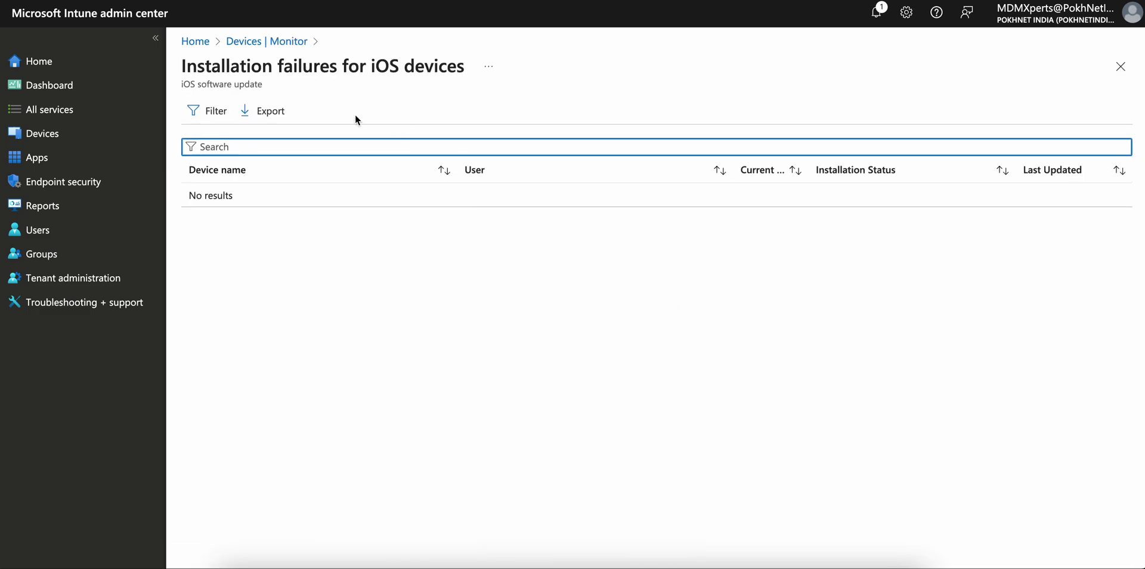
{"action": "left_click", "coordinate": [283, 42]}
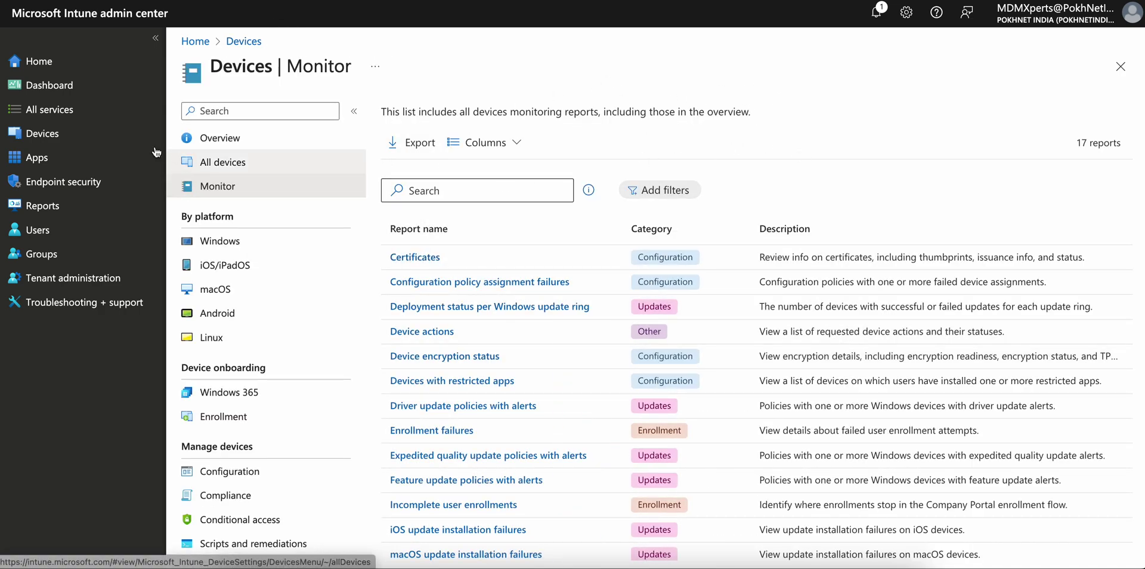
Step: View the iOS/iPadOS apps list in the Apps area
{"action": "left_click", "coordinate": [84, 160]}
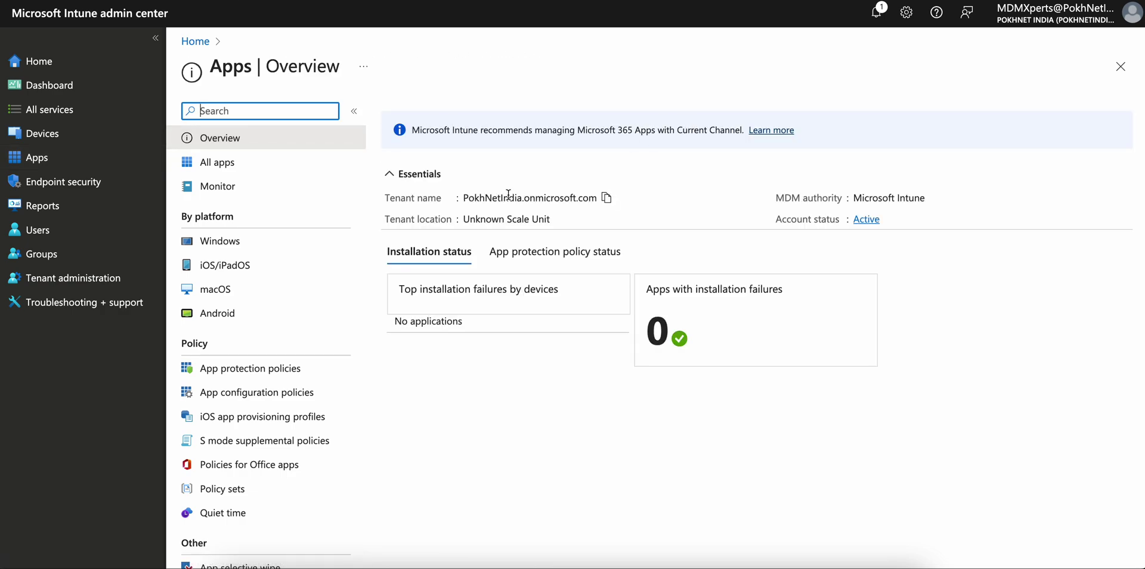
{"action": "left_click", "coordinate": [276, 266]}
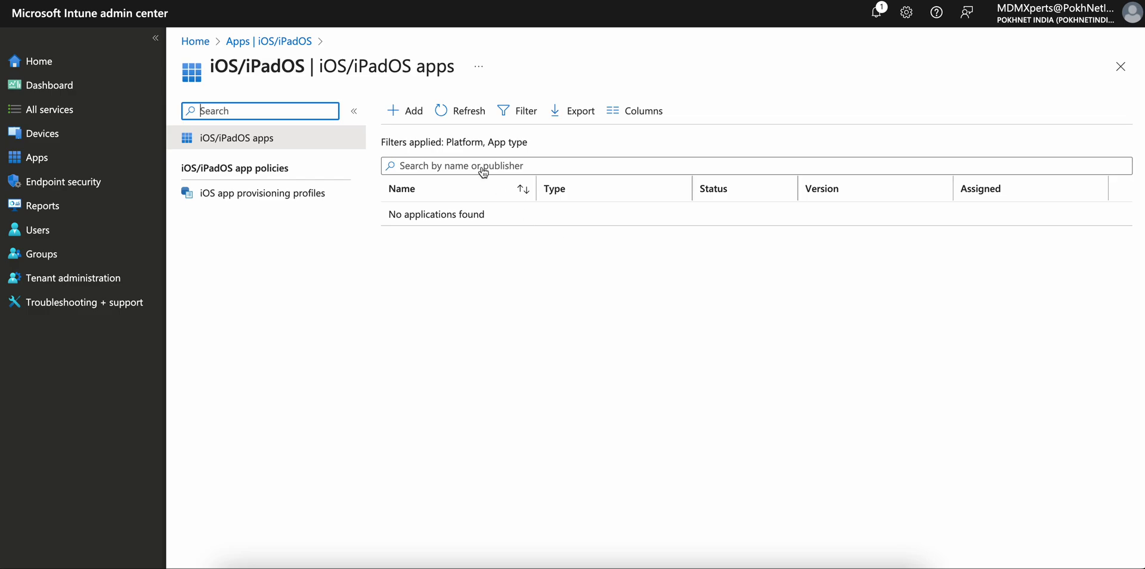
{"action": "left_click", "coordinate": [279, 38]}
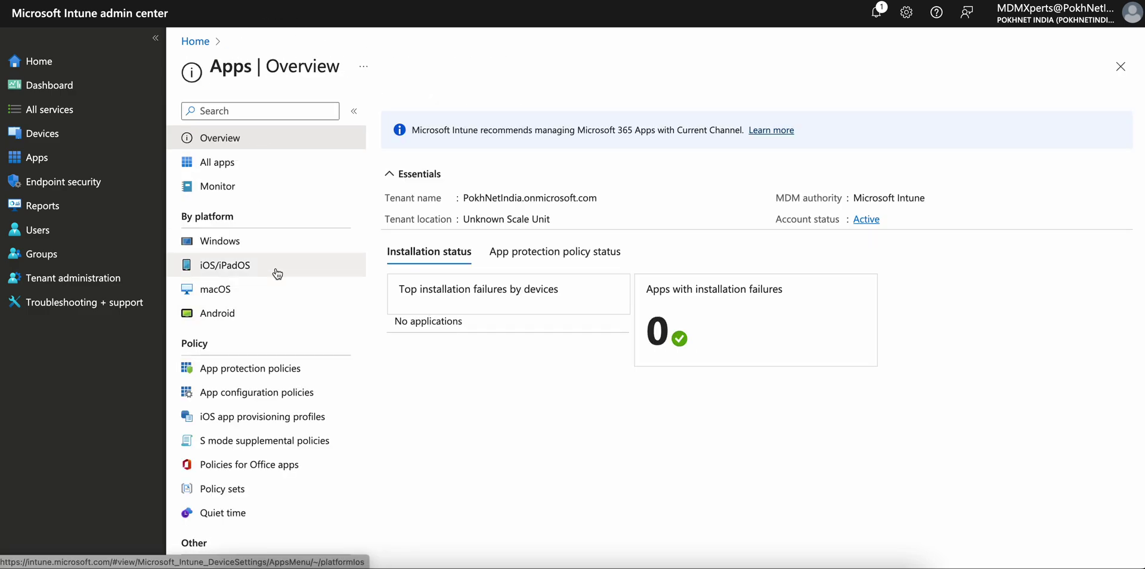
{"action": "left_click", "coordinate": [274, 265]}
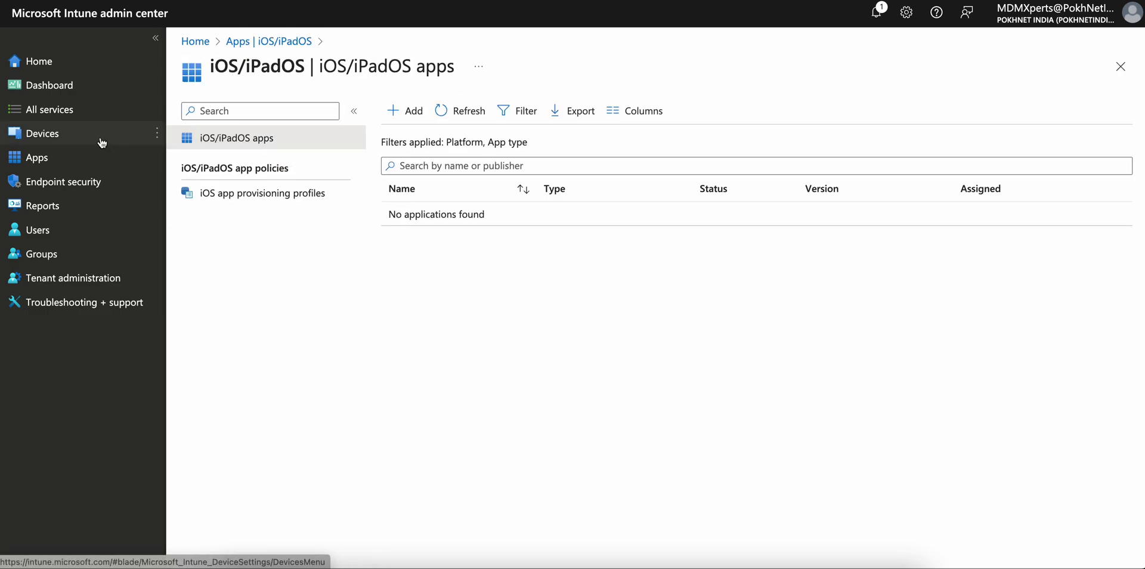